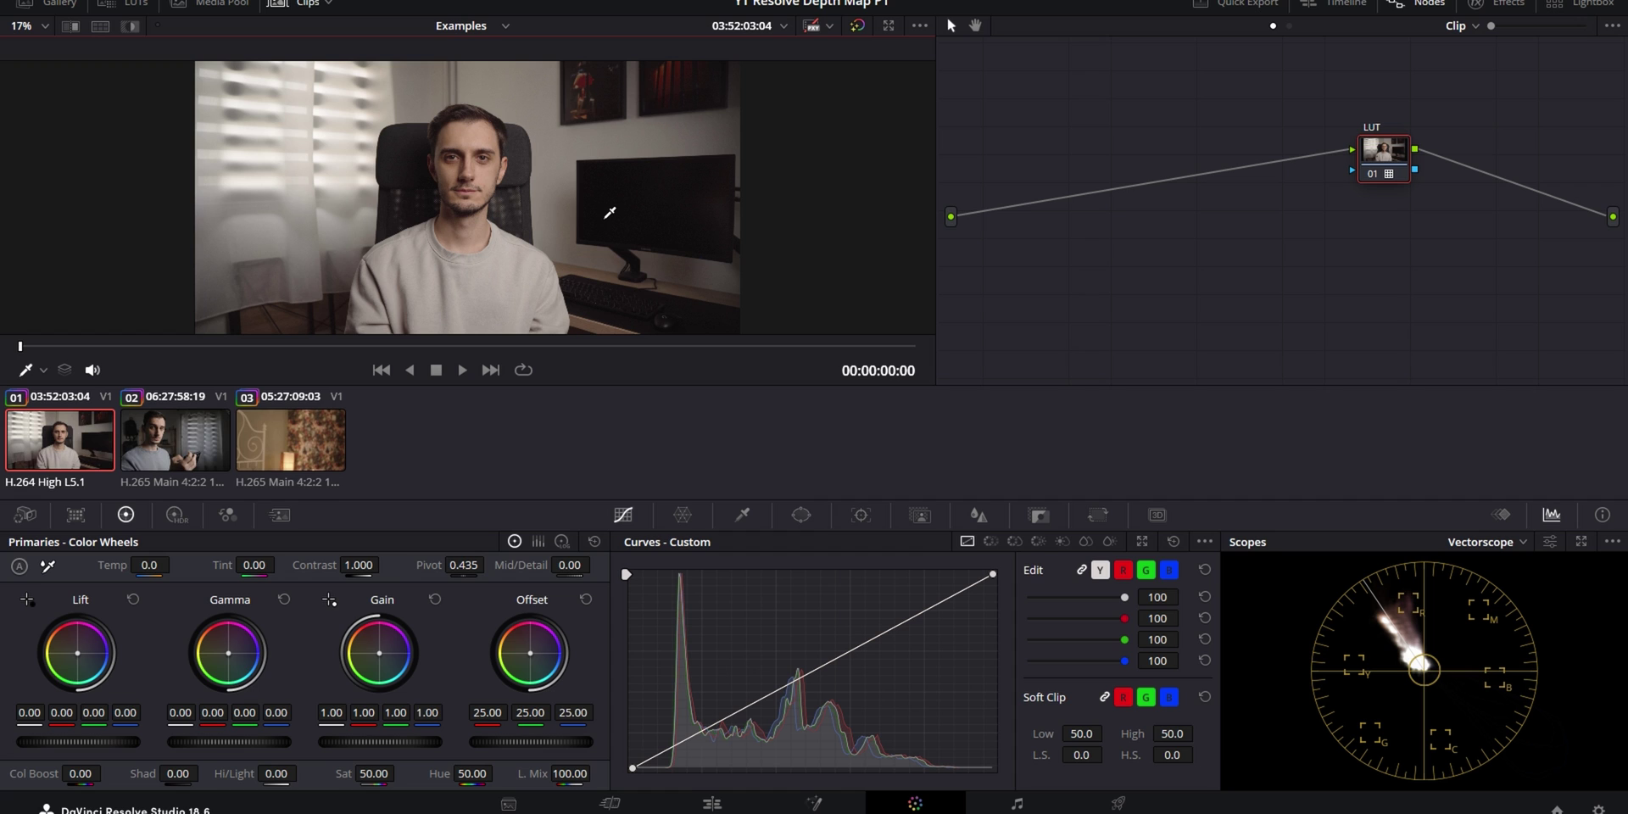
Find the Depth Map effect by searching for "depth" and add it as a new node before the LUT node.
{"action": "left_click", "coordinate": [1501, 4]}
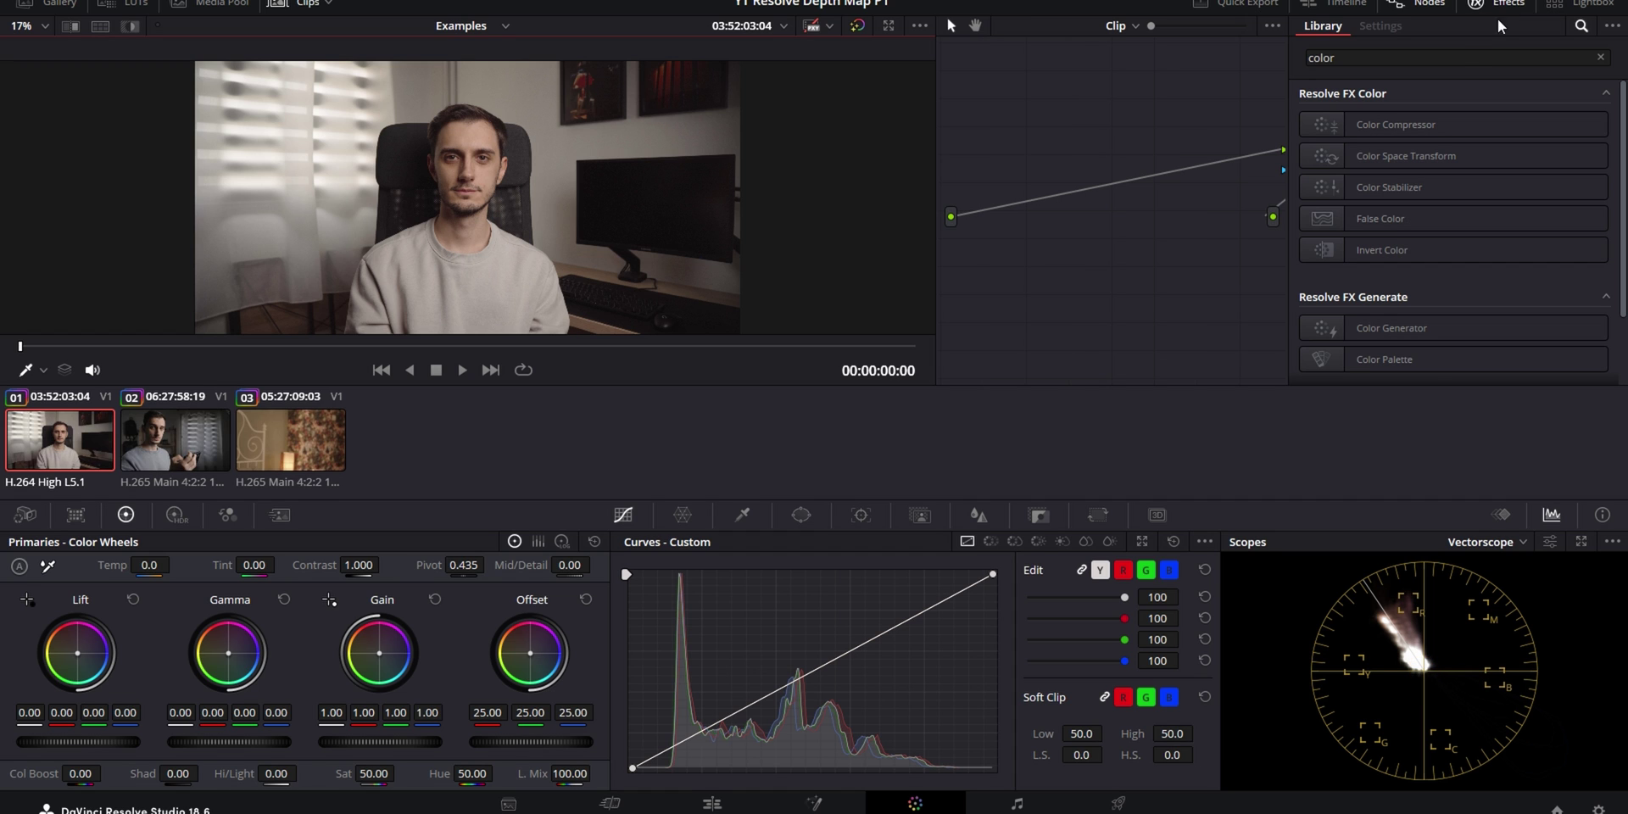
{"action": "double_click", "coordinate": [1301, 60]}
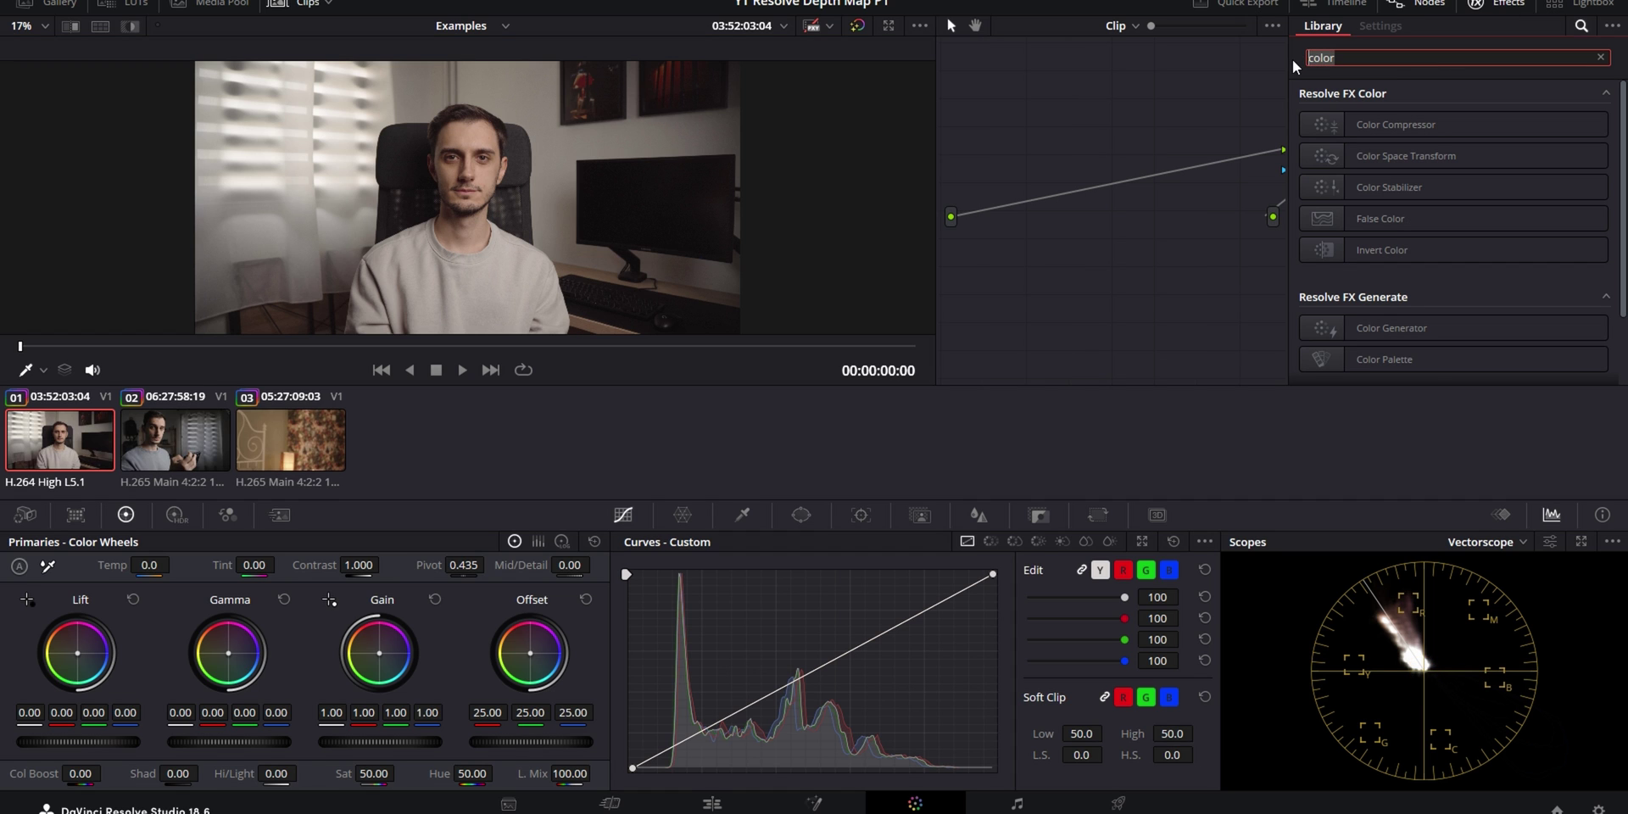
{"action": "type", "text": "depth"}
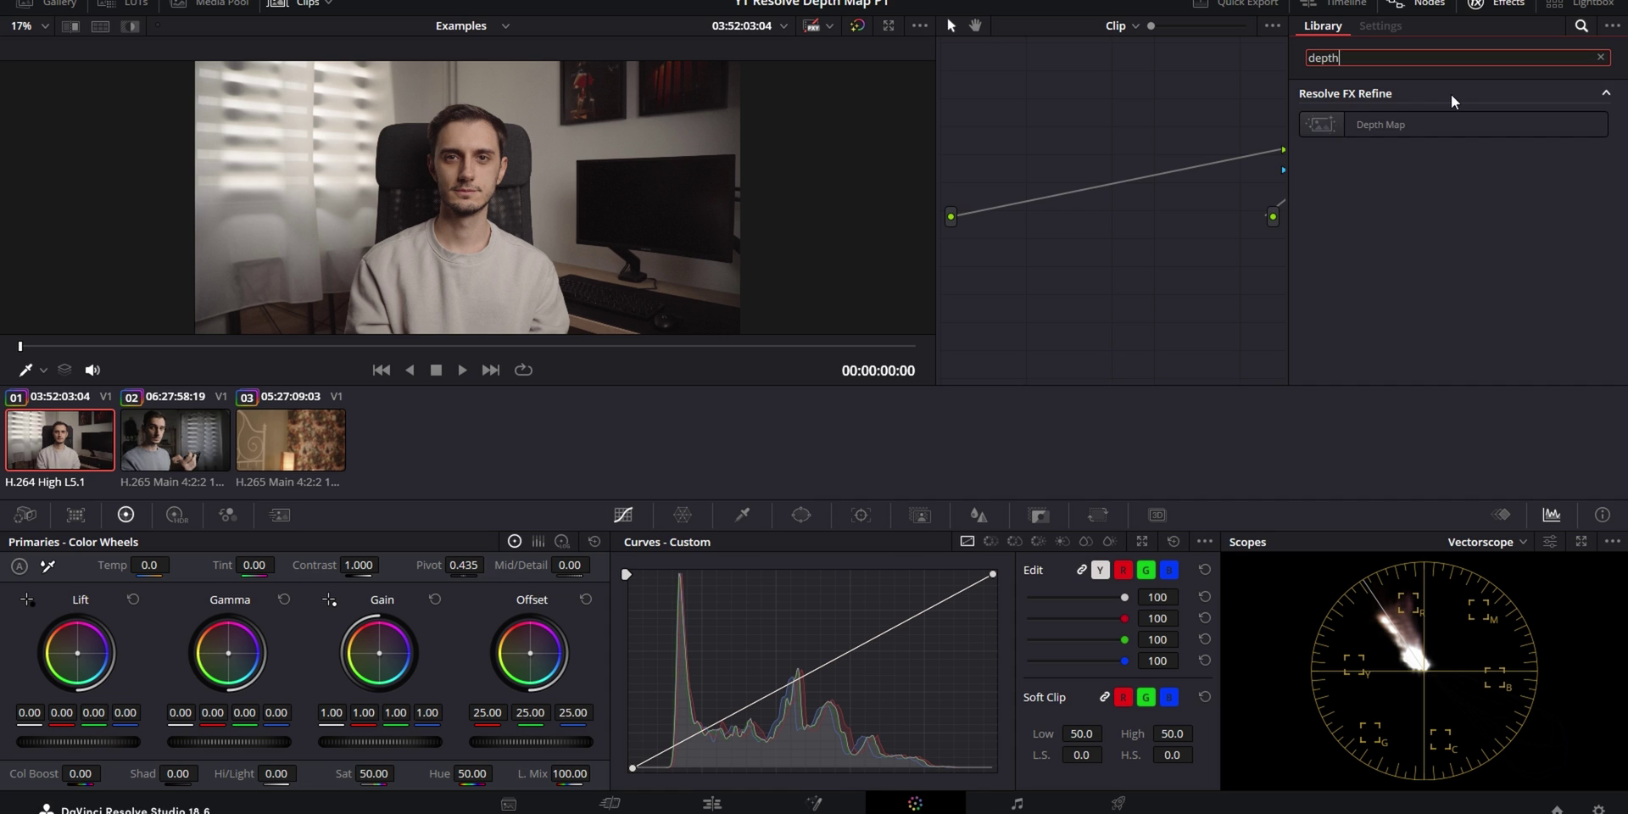
{"action": "left_click_drag", "start_coordinate": [1436, 129], "coordinate": [1052, 193]}
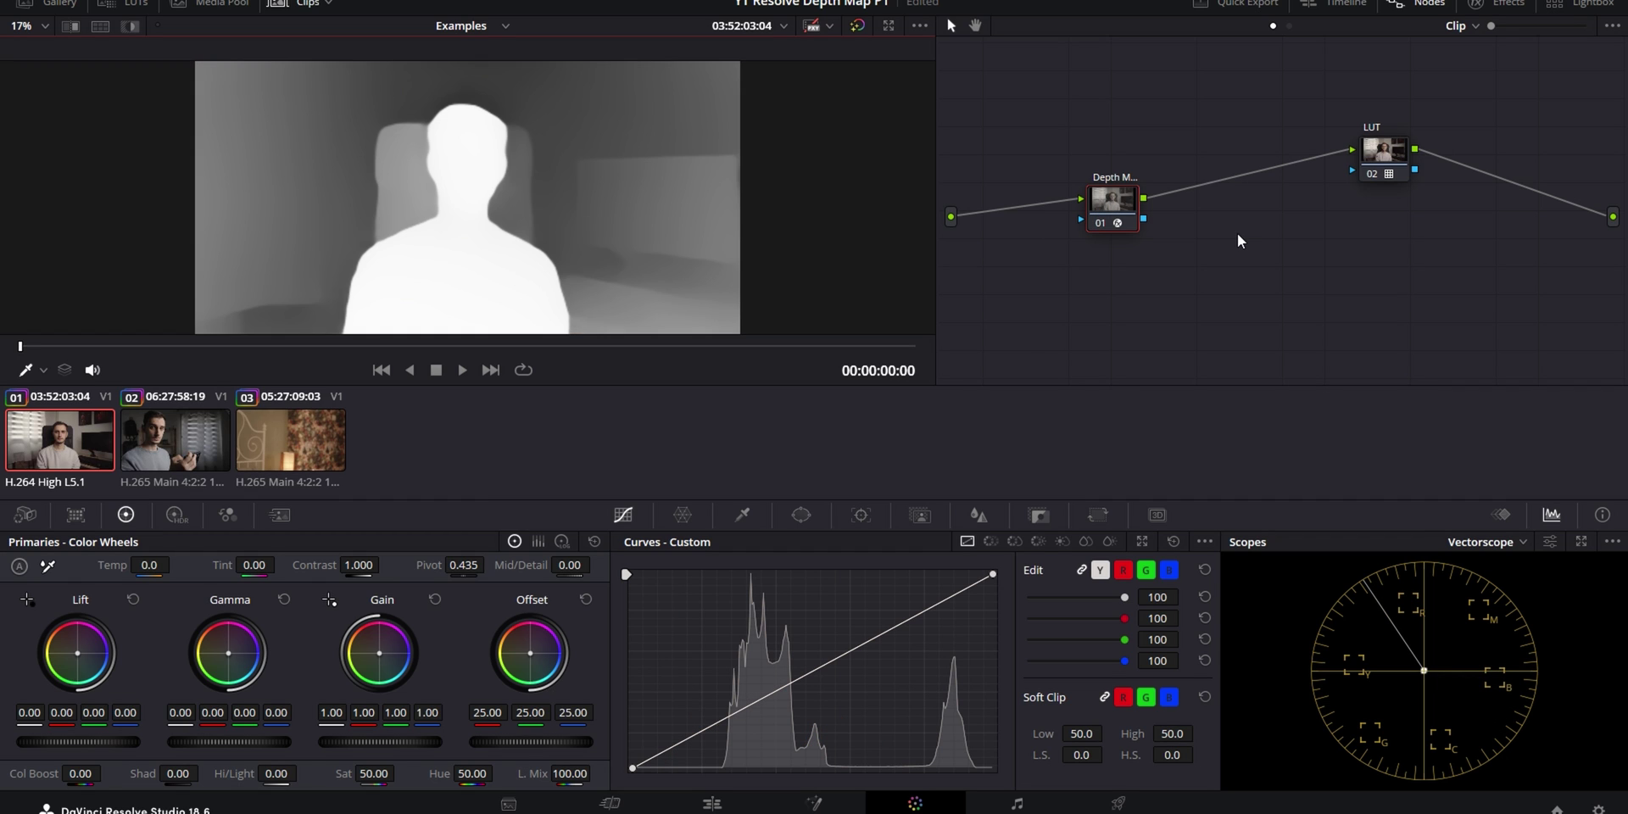
Open the Depth Map node's settings and select Better as the quality.
{"action": "left_click", "coordinate": [1513, 5]}
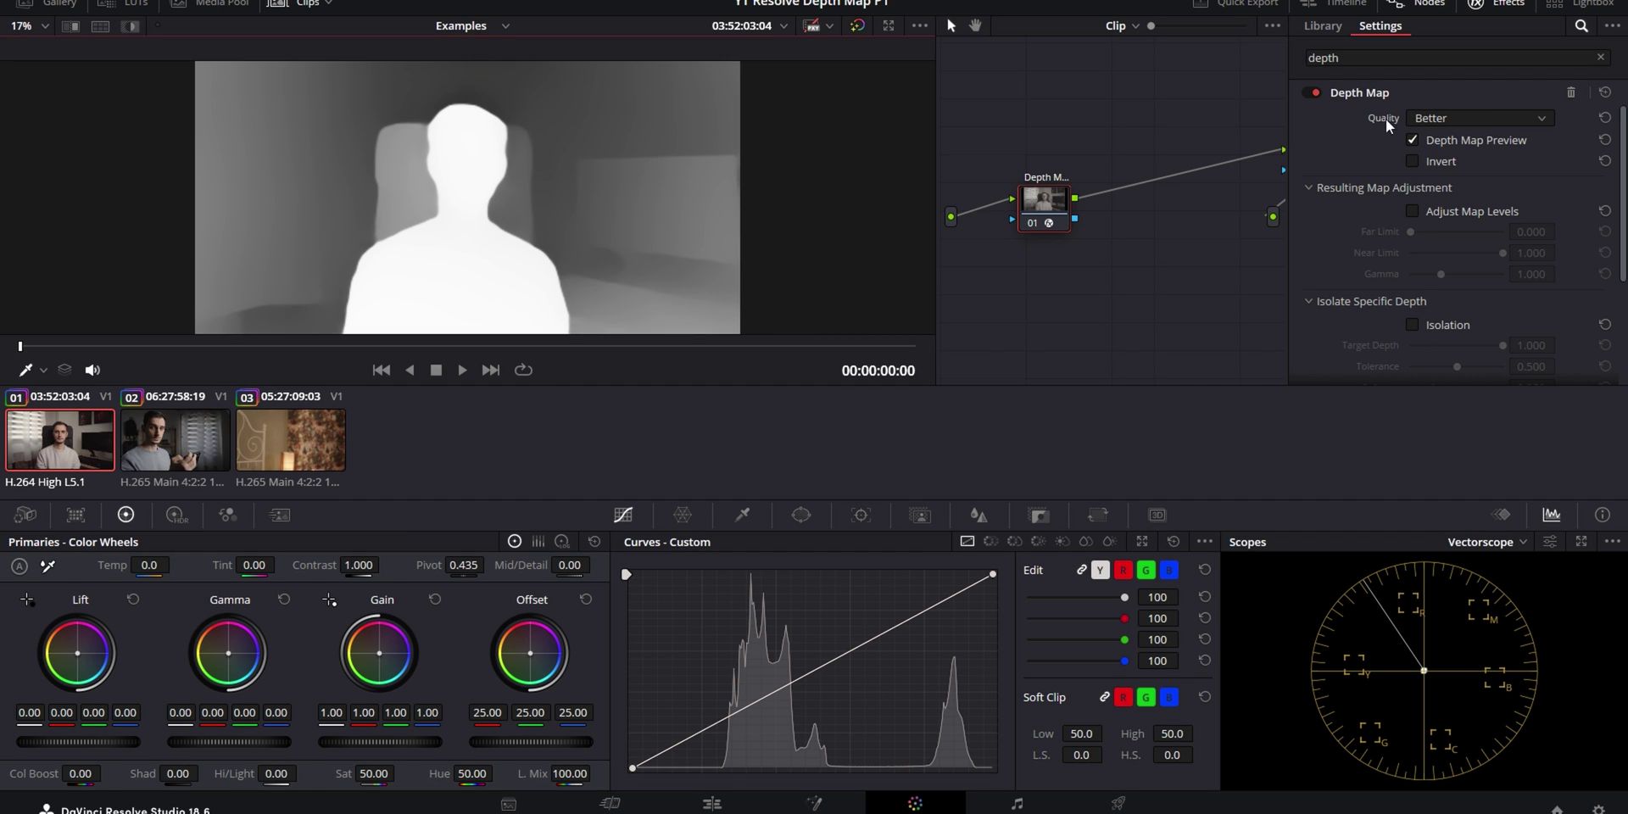
{"action": "left_click", "coordinate": [1487, 114]}
{"action": "left_click", "coordinate": [1473, 115]}
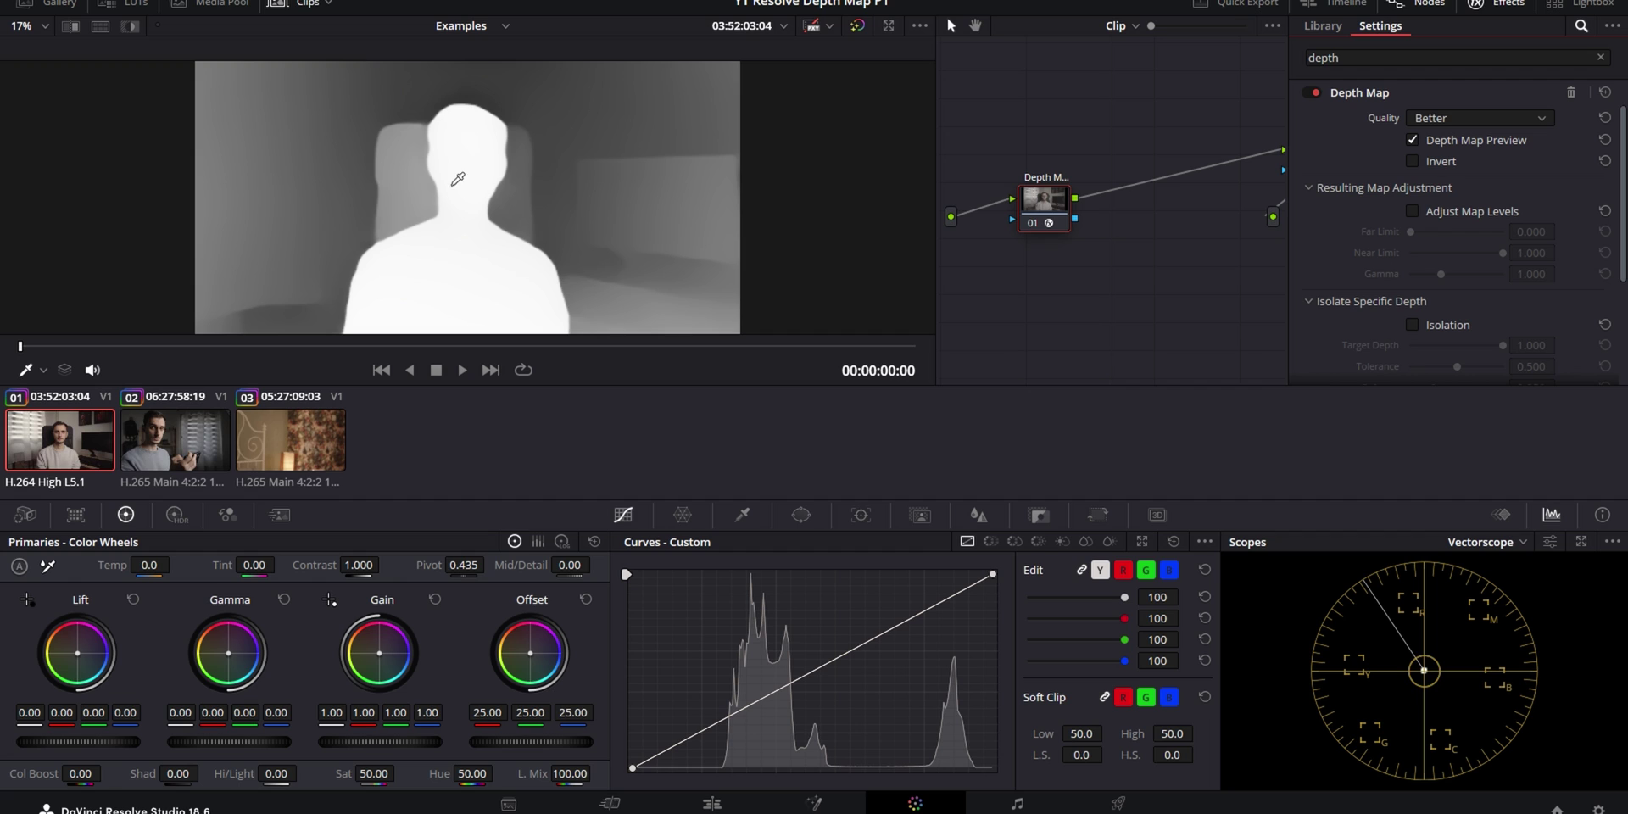
{"action": "left_click", "coordinate": [1464, 116]}
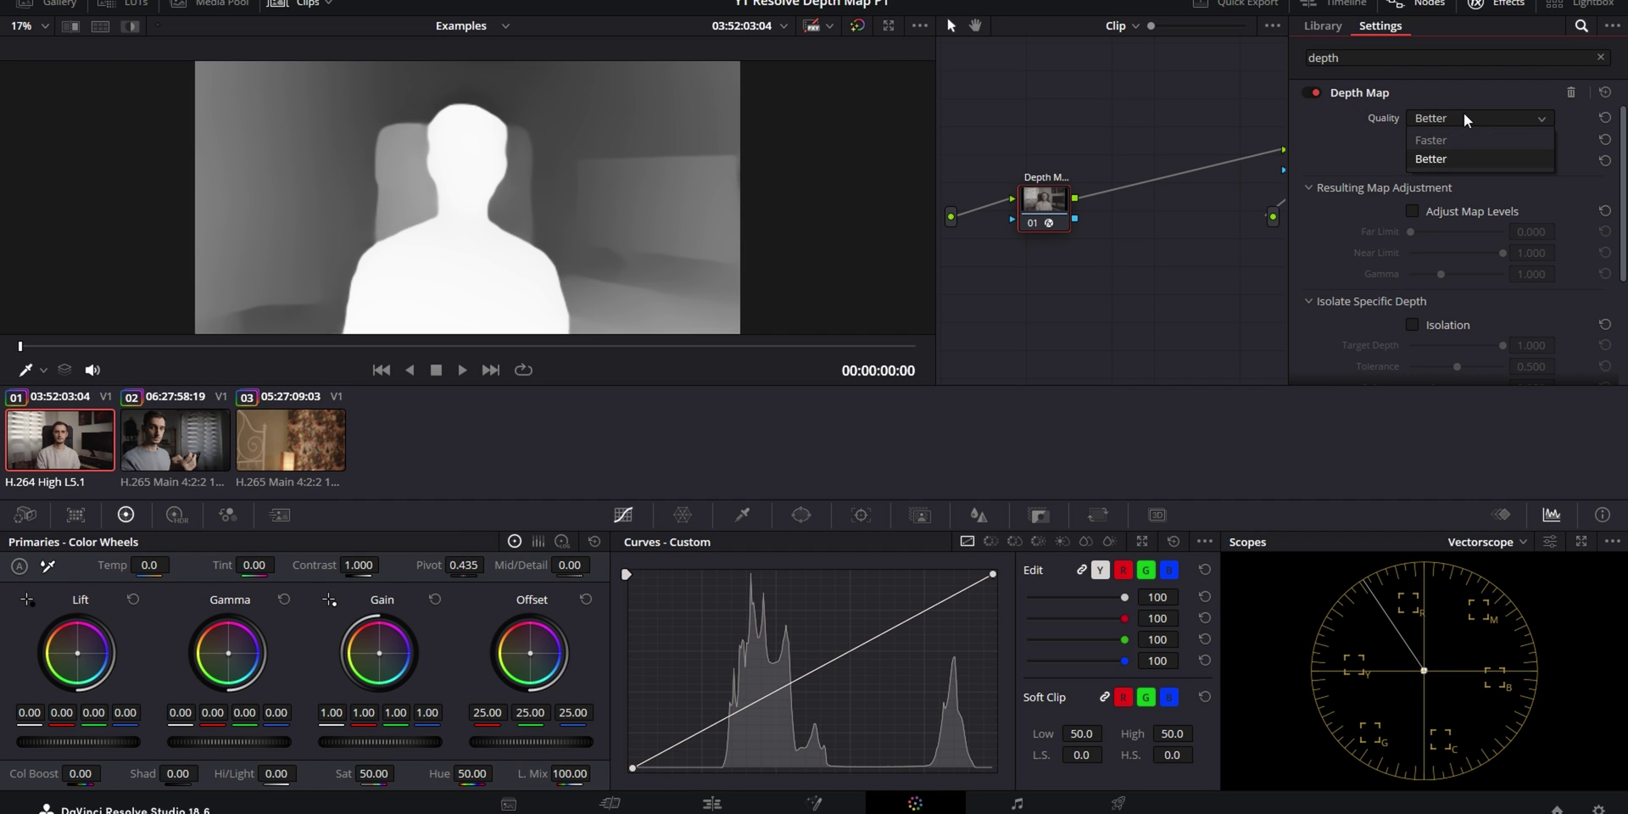
{"action": "left_click", "coordinate": [1459, 159]}
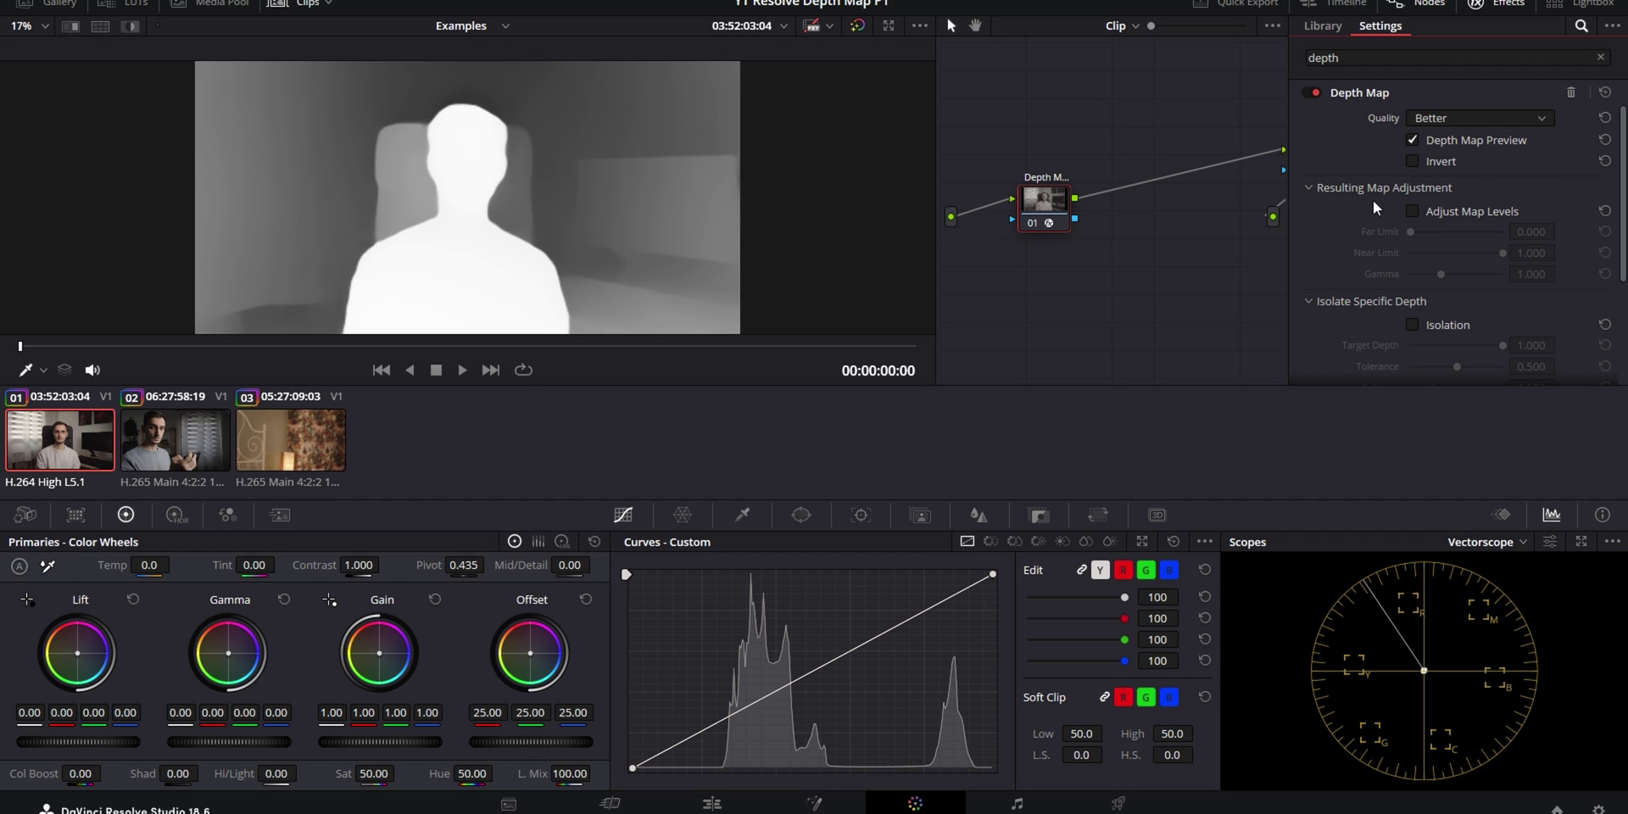
Try Adjust Map Levels on the depth map, then switch it off again.
{"action": "scroll", "coordinate": [1615, 186], "scroll_direction": "down", "scroll_amount": 1}
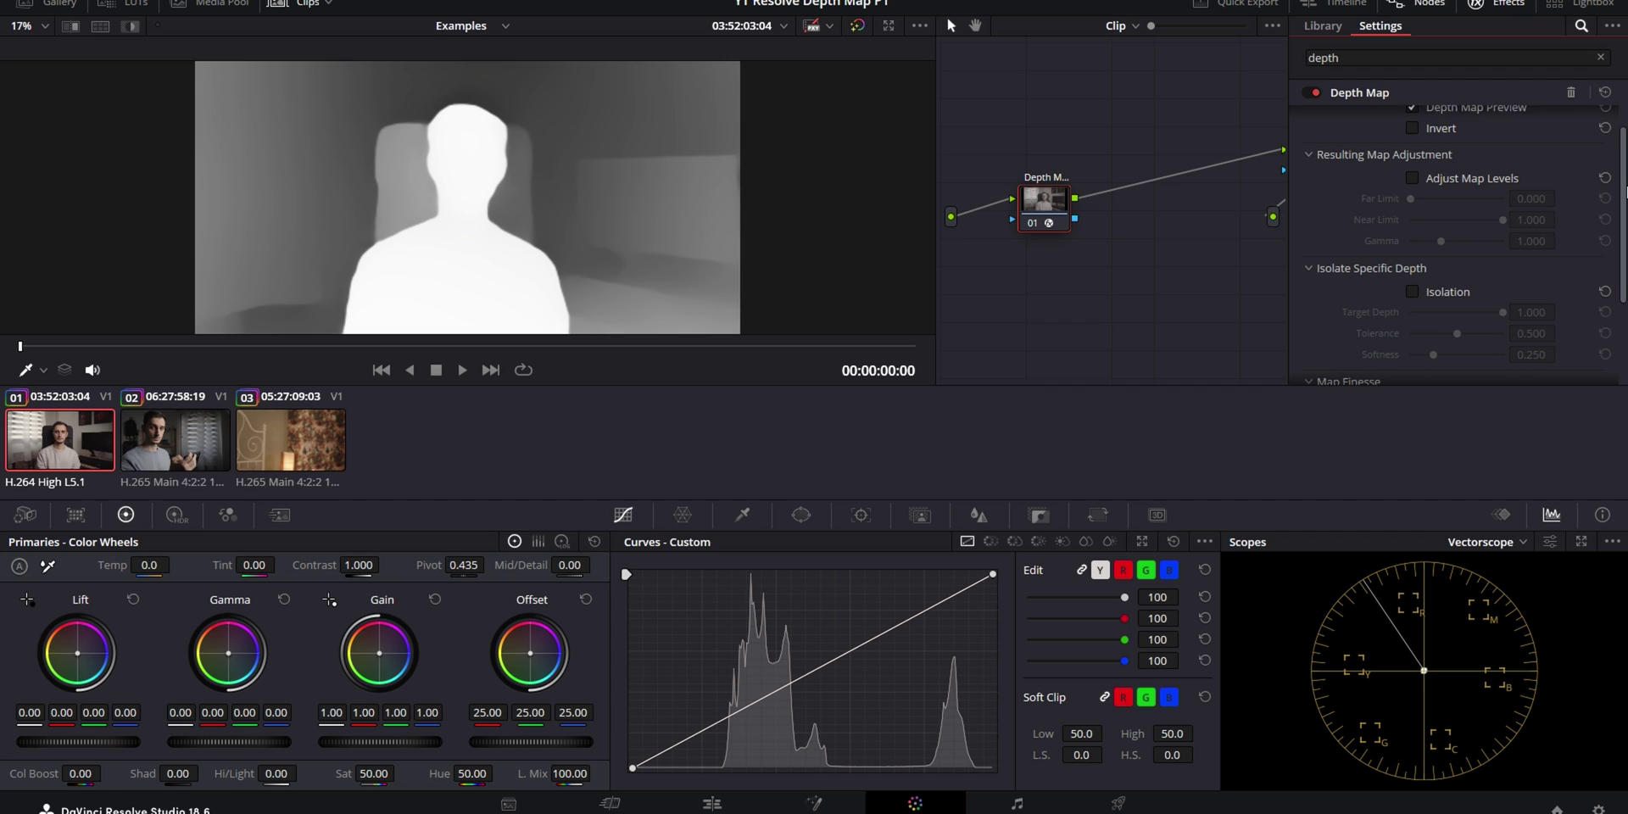
{"action": "left_click", "coordinate": [1414, 173]}
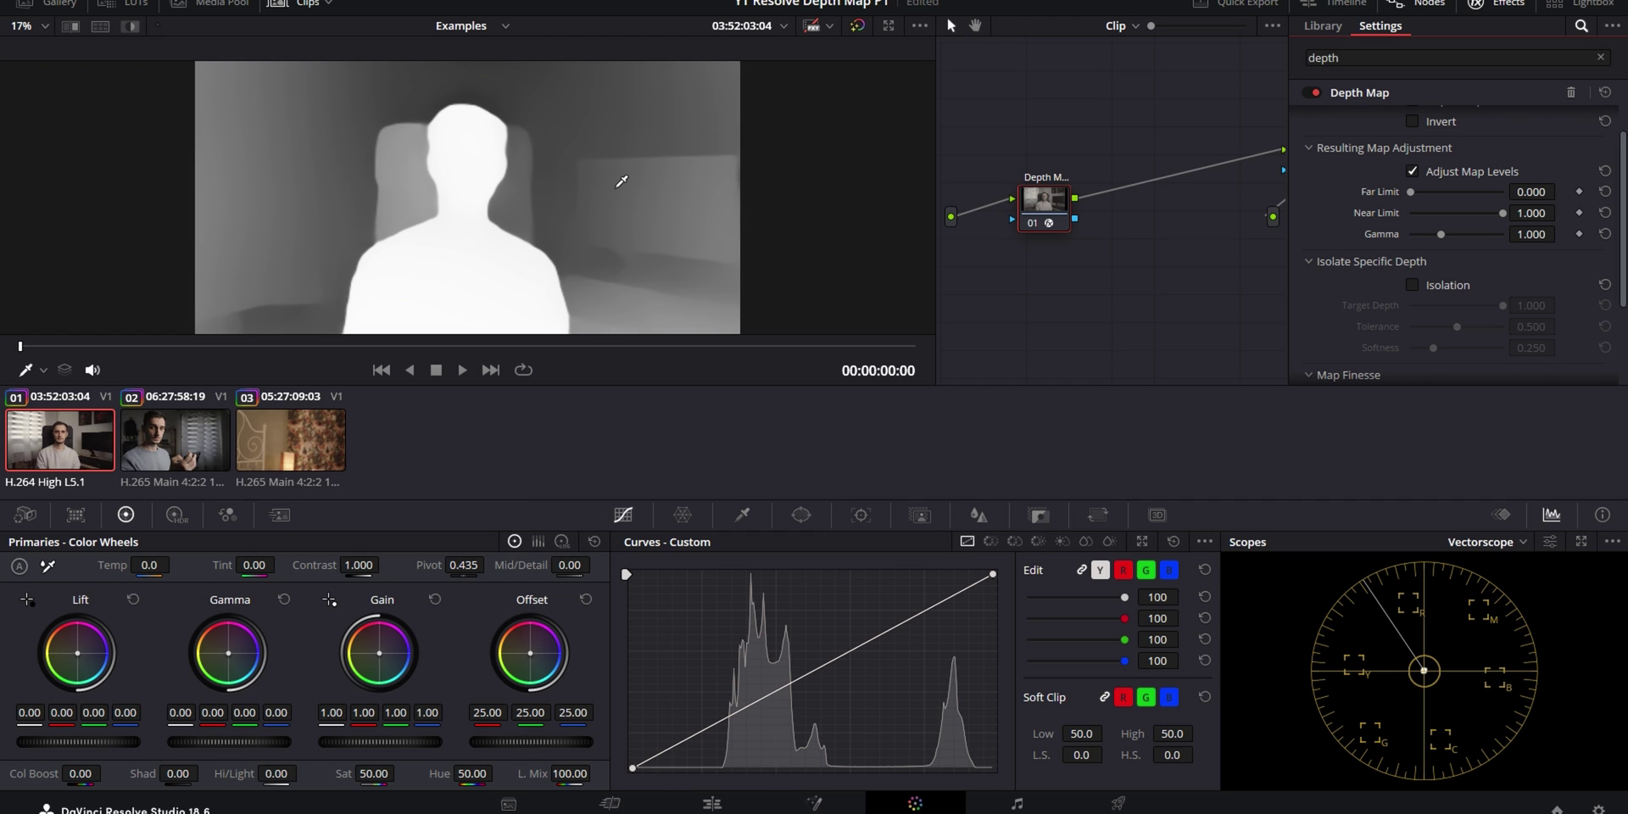
{"action": "scroll", "coordinate": [1454, 255], "scroll_direction": "down", "scroll_amount": 2}
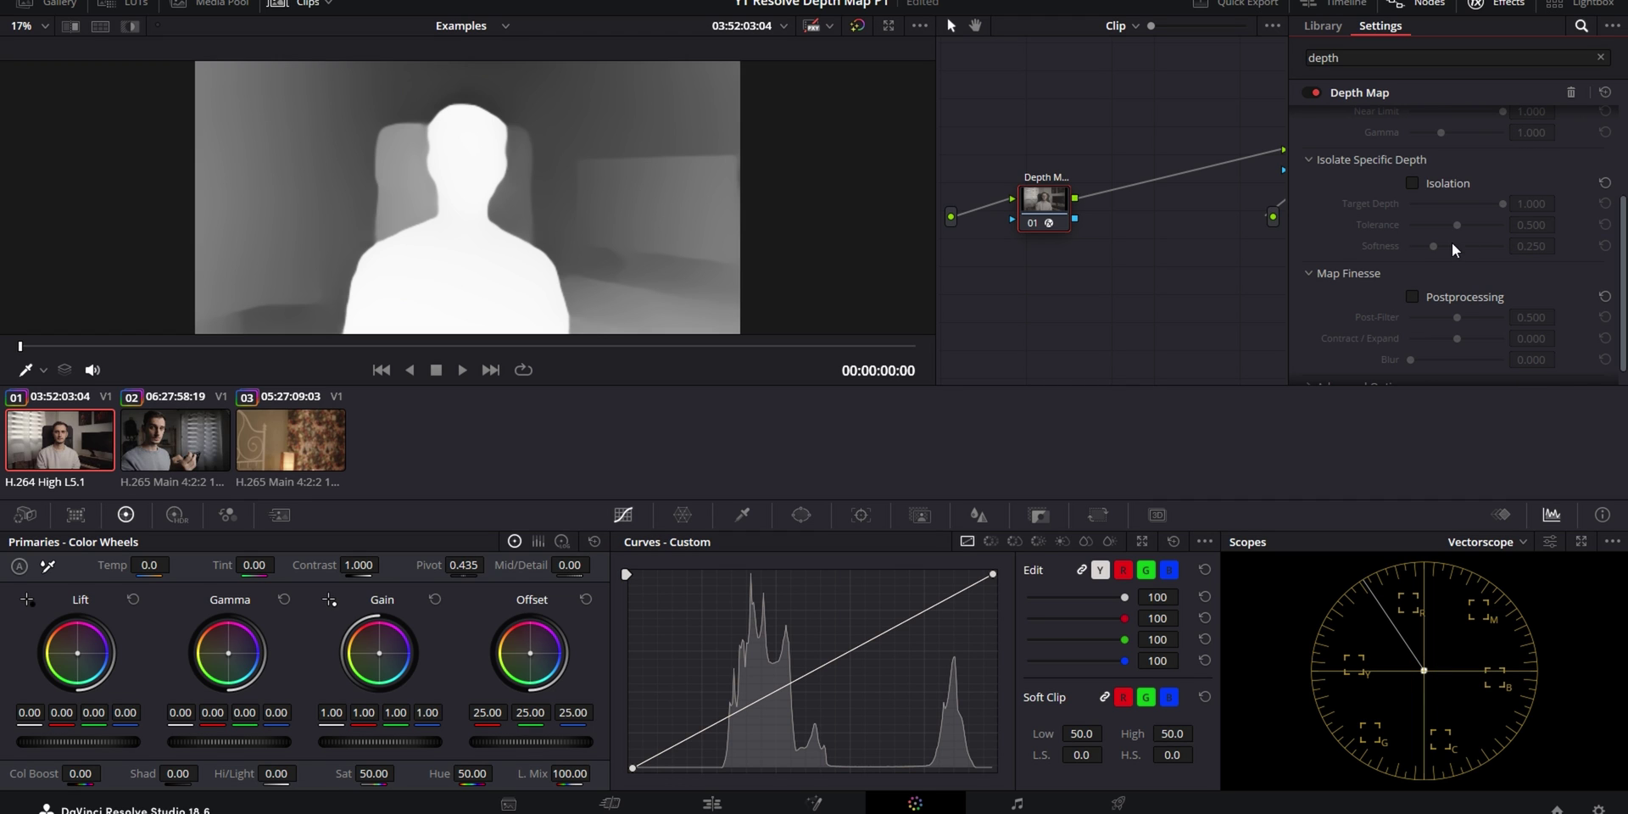
{"action": "scroll", "coordinate": [1427, 224], "scroll_direction": "up", "scroll_amount": 2}
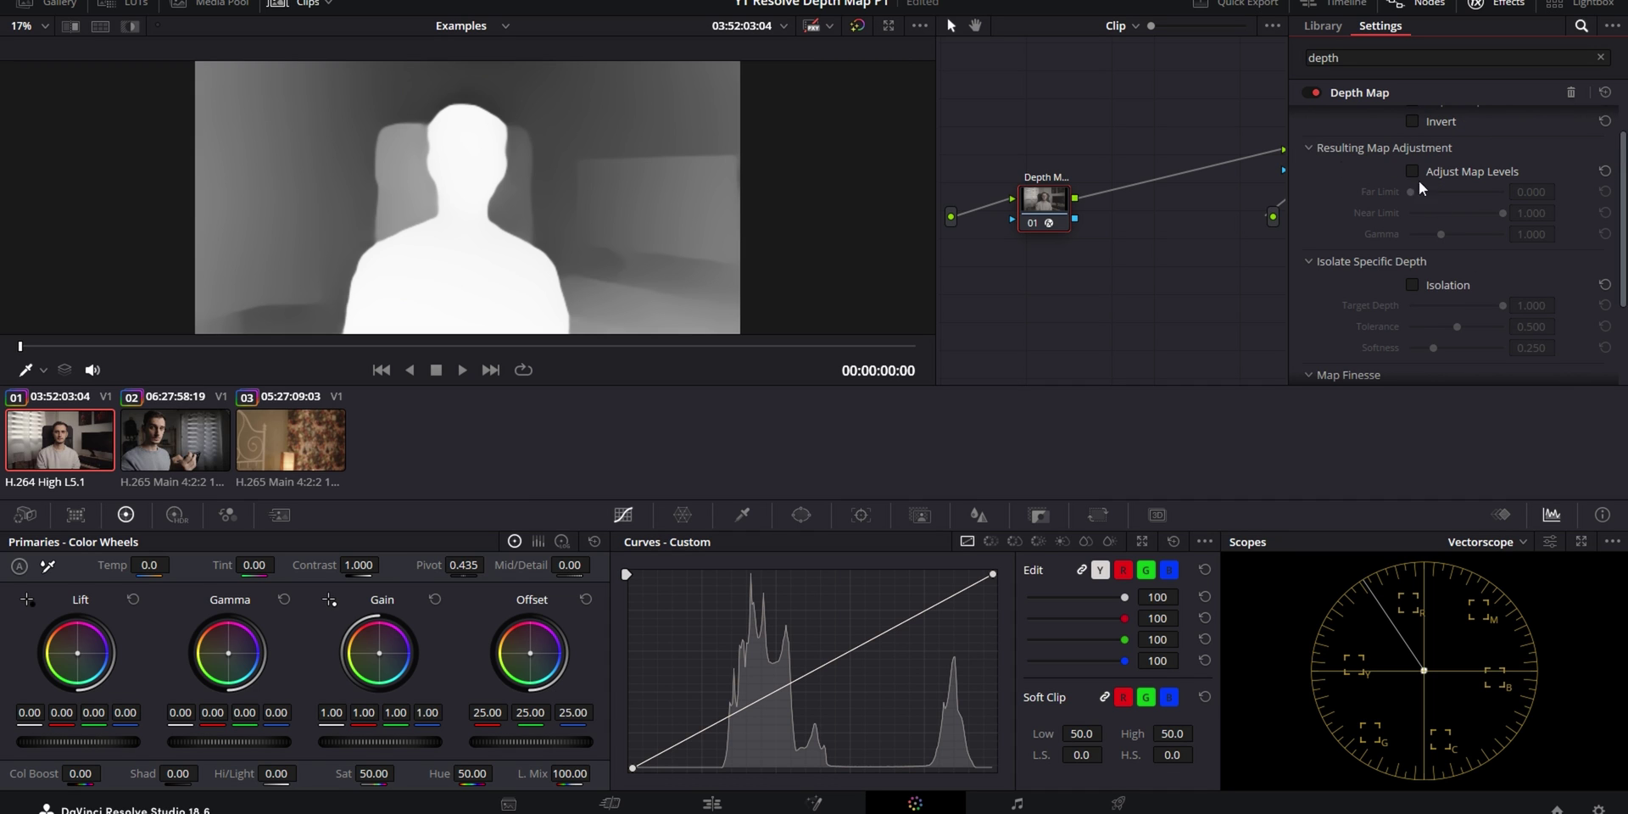
Try Isolation on the depth map at its default depth settings, then disable it.
{"action": "scroll", "coordinate": [1459, 192], "scroll_direction": "down", "scroll_amount": 1}
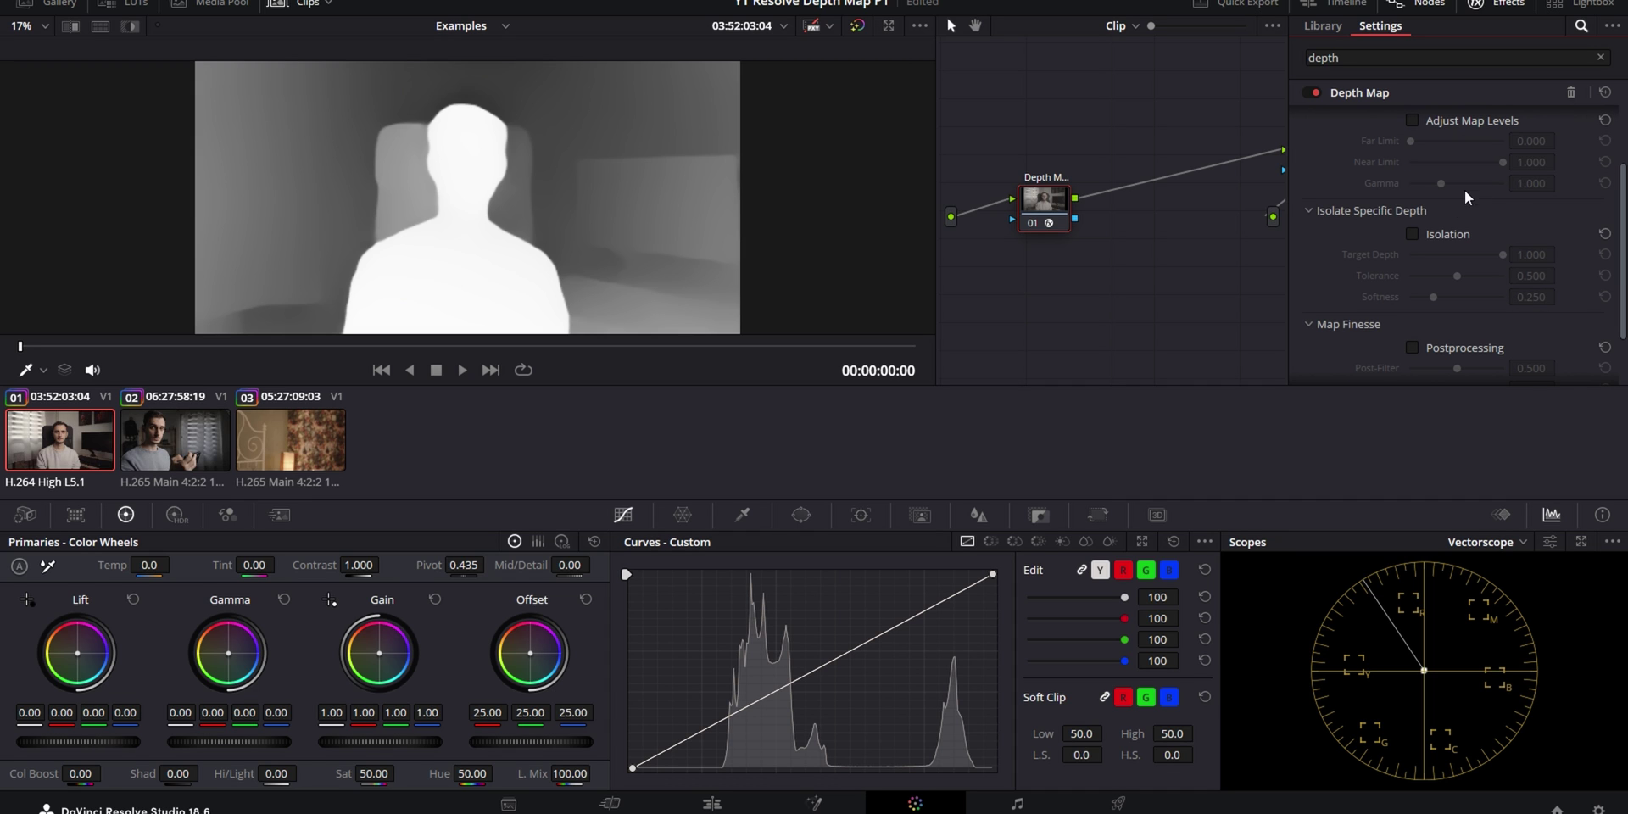
{"action": "left_click", "coordinate": [1419, 233]}
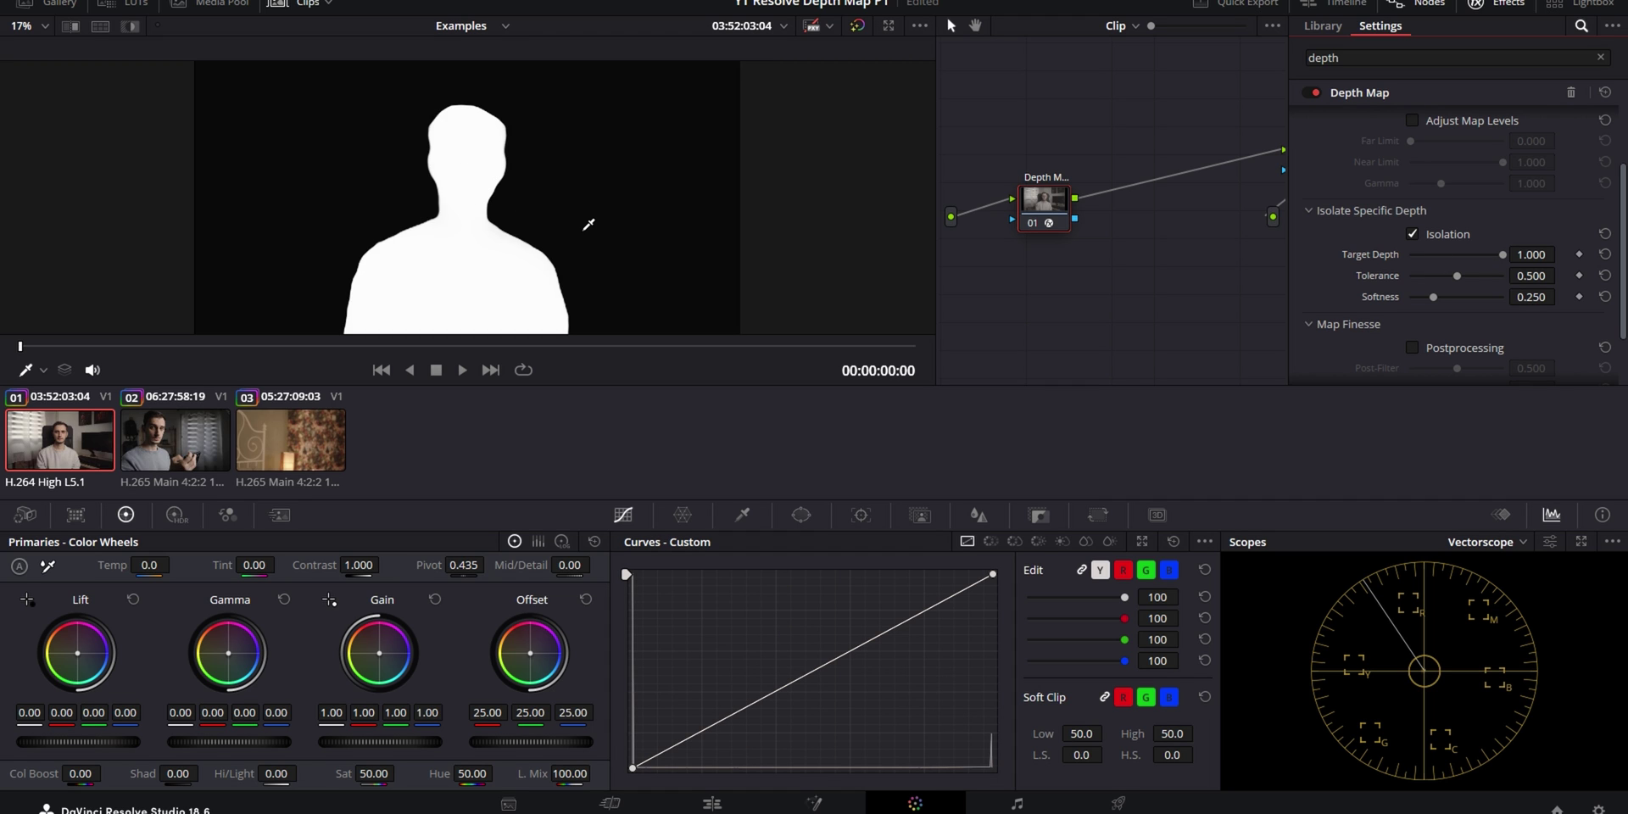
{"action": "left_click", "coordinate": [1413, 234]}
Try Postprocessing on the depth map, inspect the edges around the man's head up close, and disable it again.
{"action": "scroll", "coordinate": [1476, 237], "scroll_direction": "down", "scroll_amount": 2}
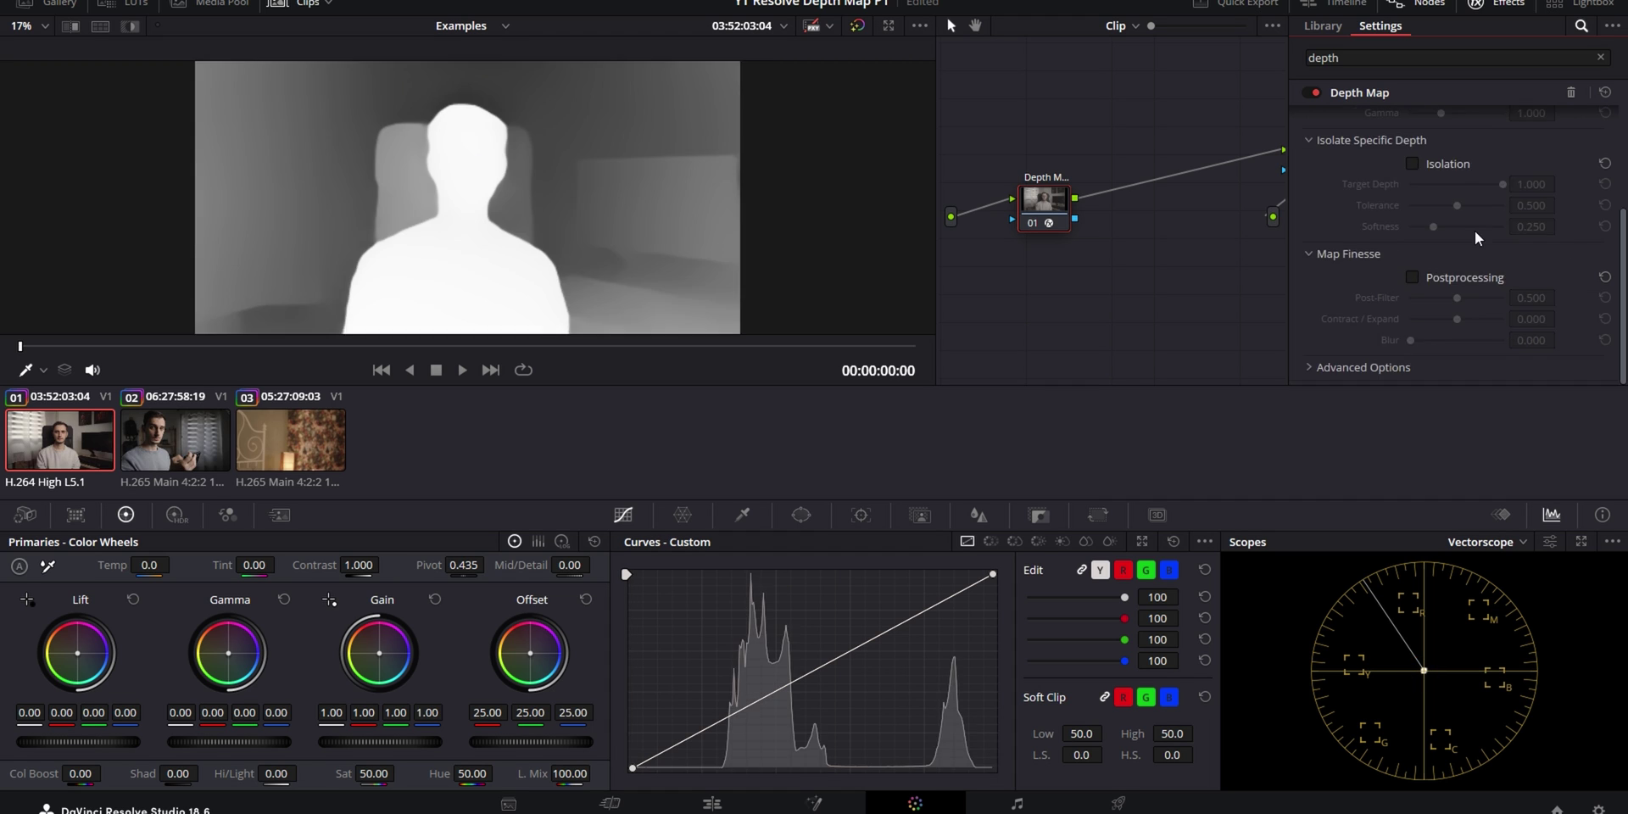
{"action": "left_click", "coordinate": [1412, 278]}
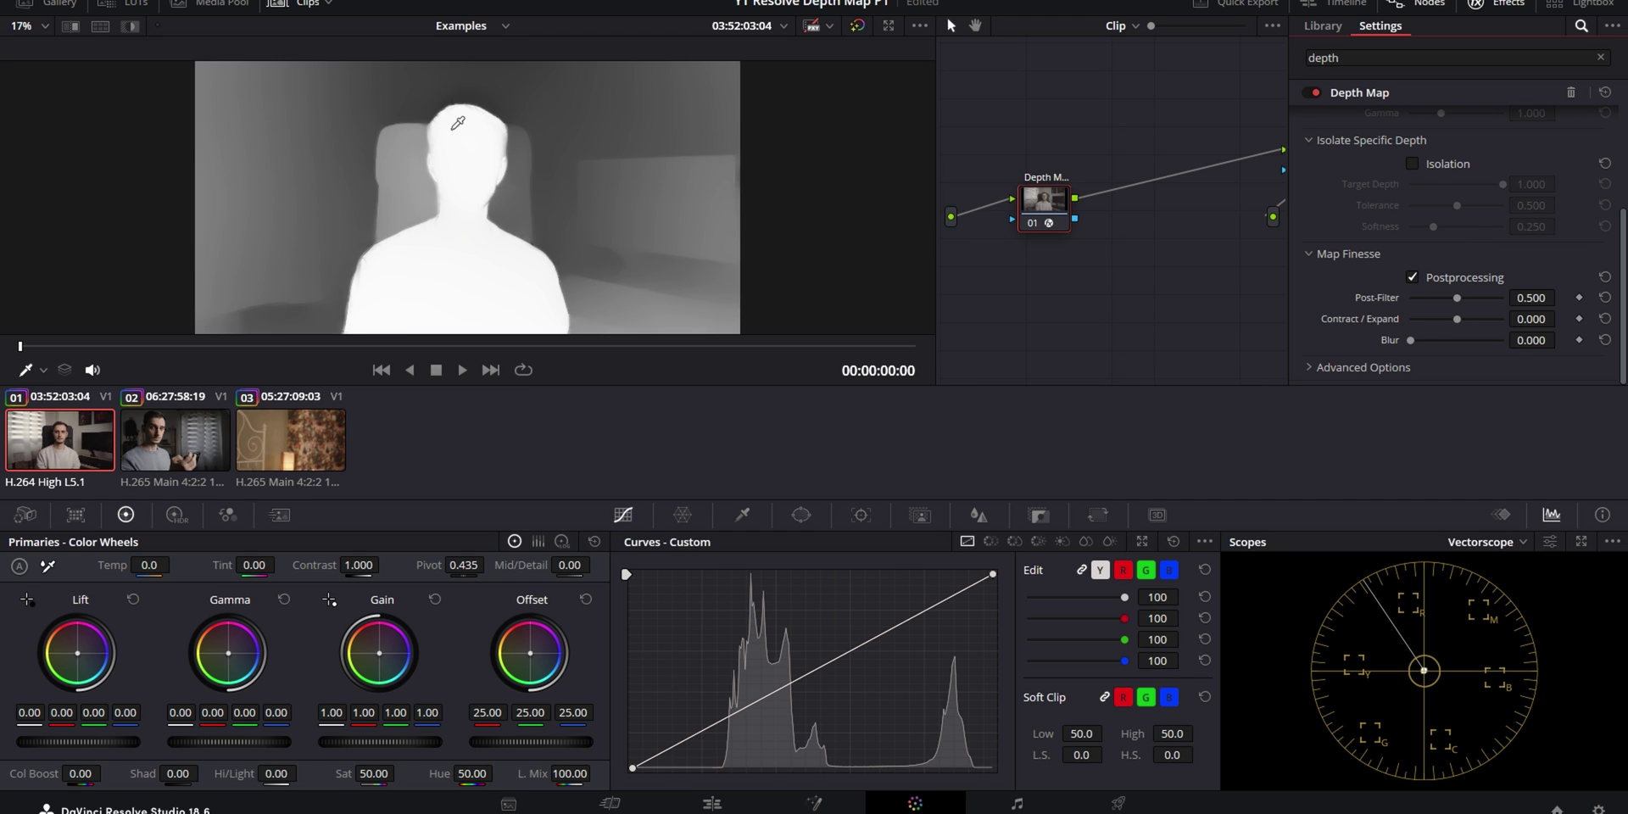
{"action": "scroll", "coordinate": [536, 131], "scroll_direction": "up", "scroll_amount": 3}
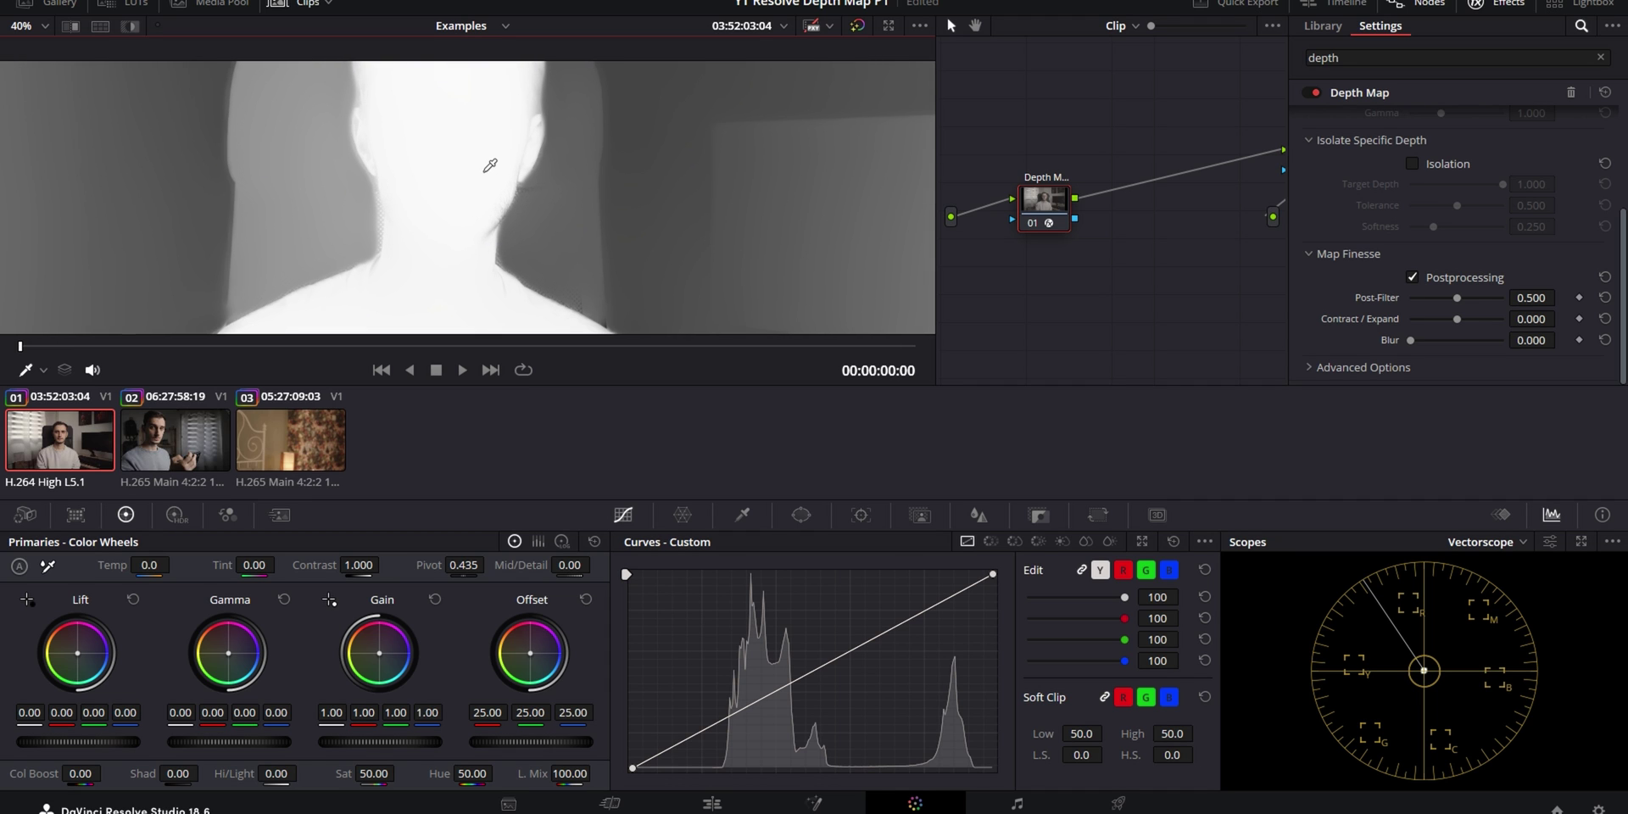
{"action": "key", "text": "shift+z"}
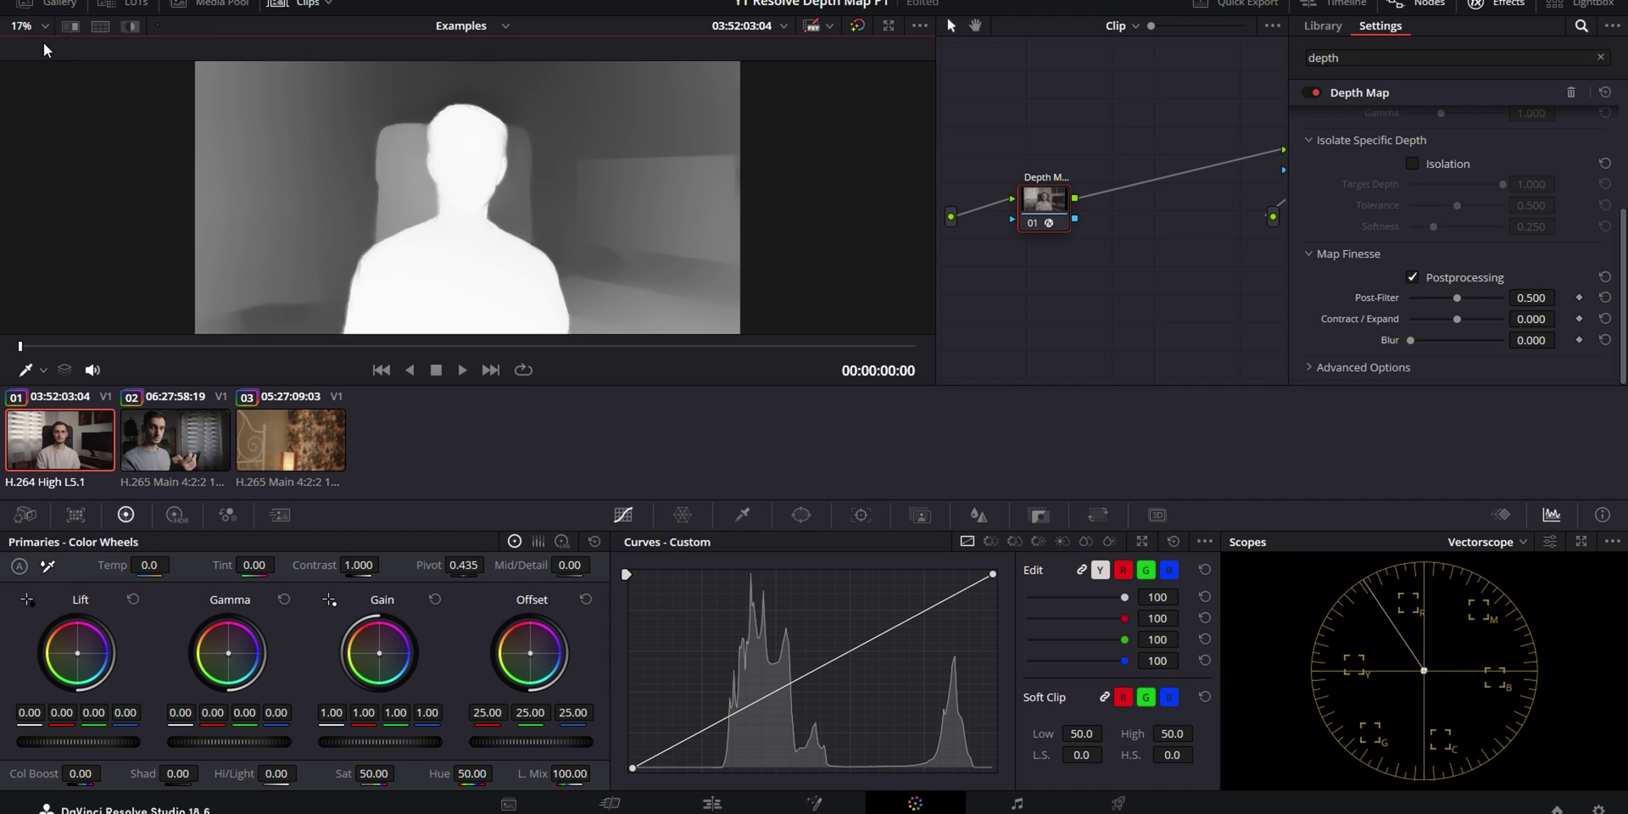
{"action": "left_click", "coordinate": [1412, 278]}
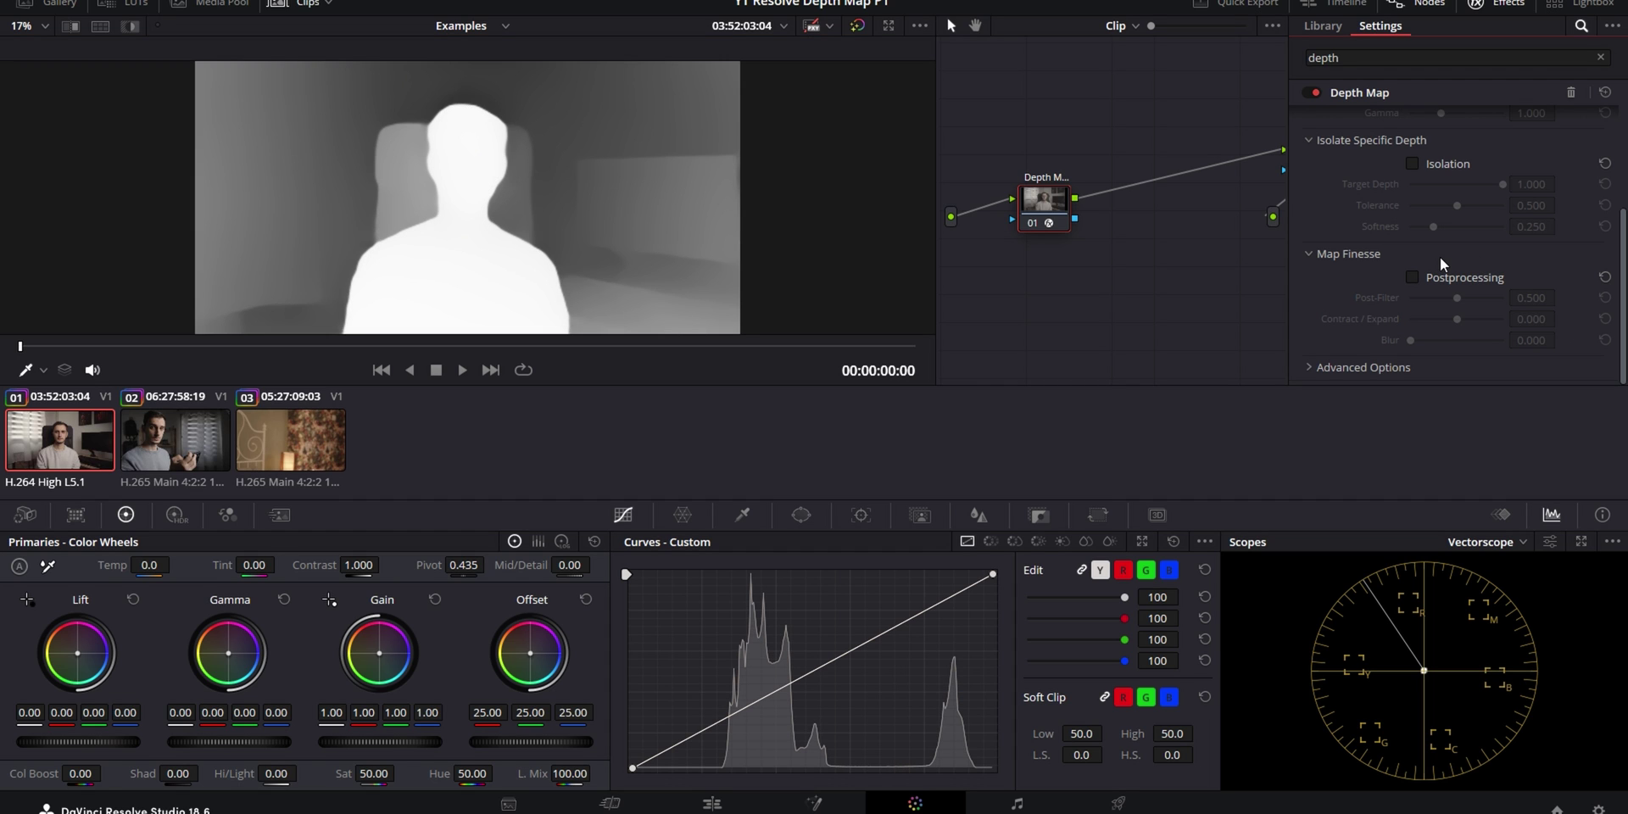
{"action": "scroll", "coordinate": [1402, 208], "scroll_direction": "up", "scroll_amount": 3}
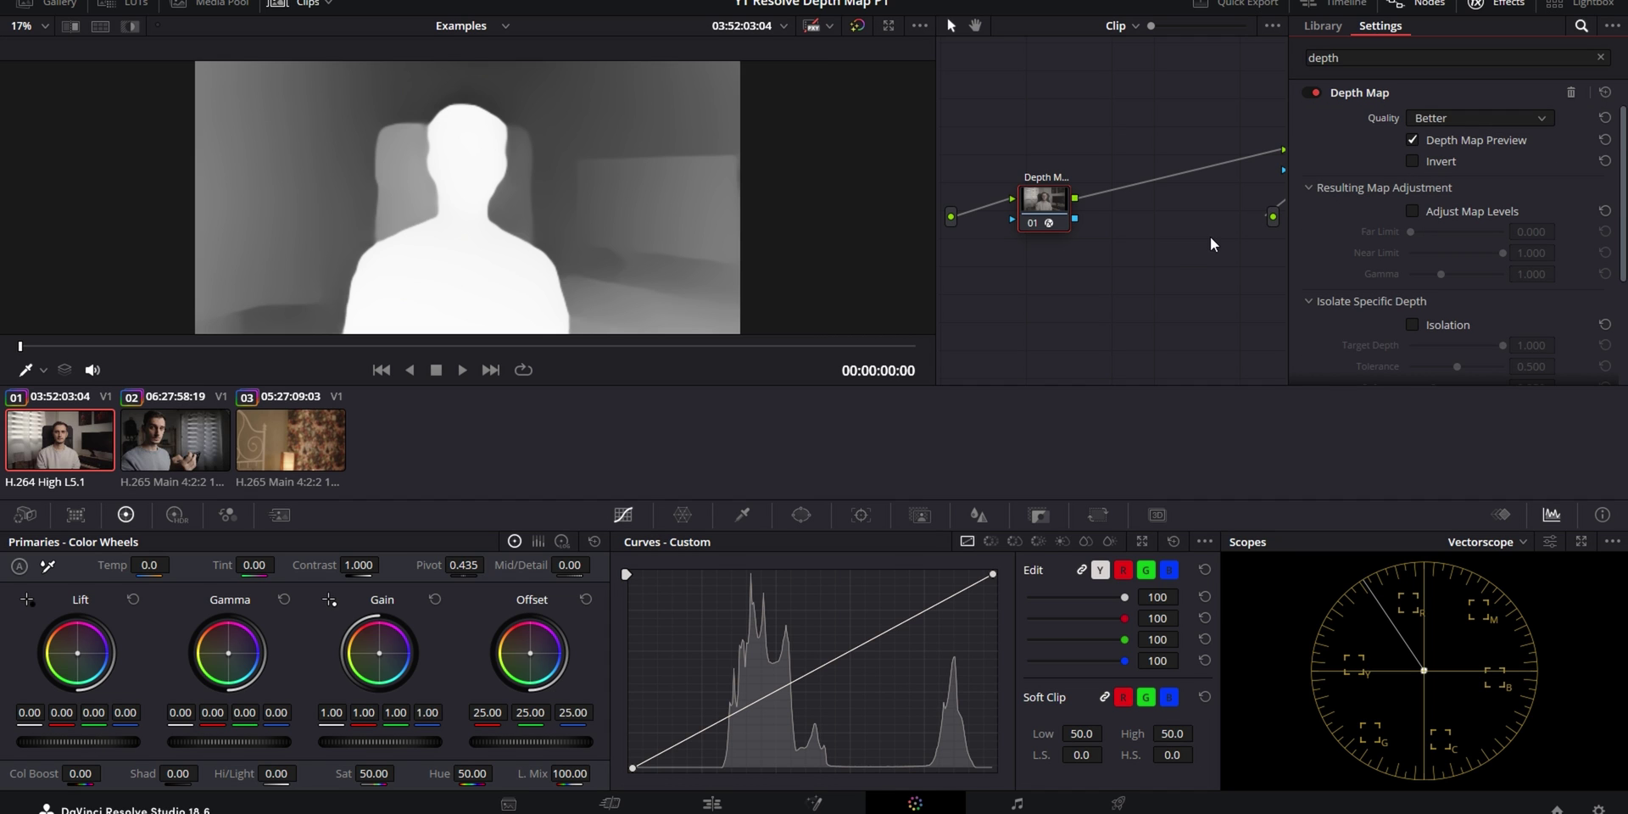
Add a node between the Depth Map and LUT nodes, fed by the Depth Map node's image and key outputs, and place it above the connection line.
{"action": "left_click_drag", "start_coordinate": [1192, 249], "coordinate": [1117, 241]}
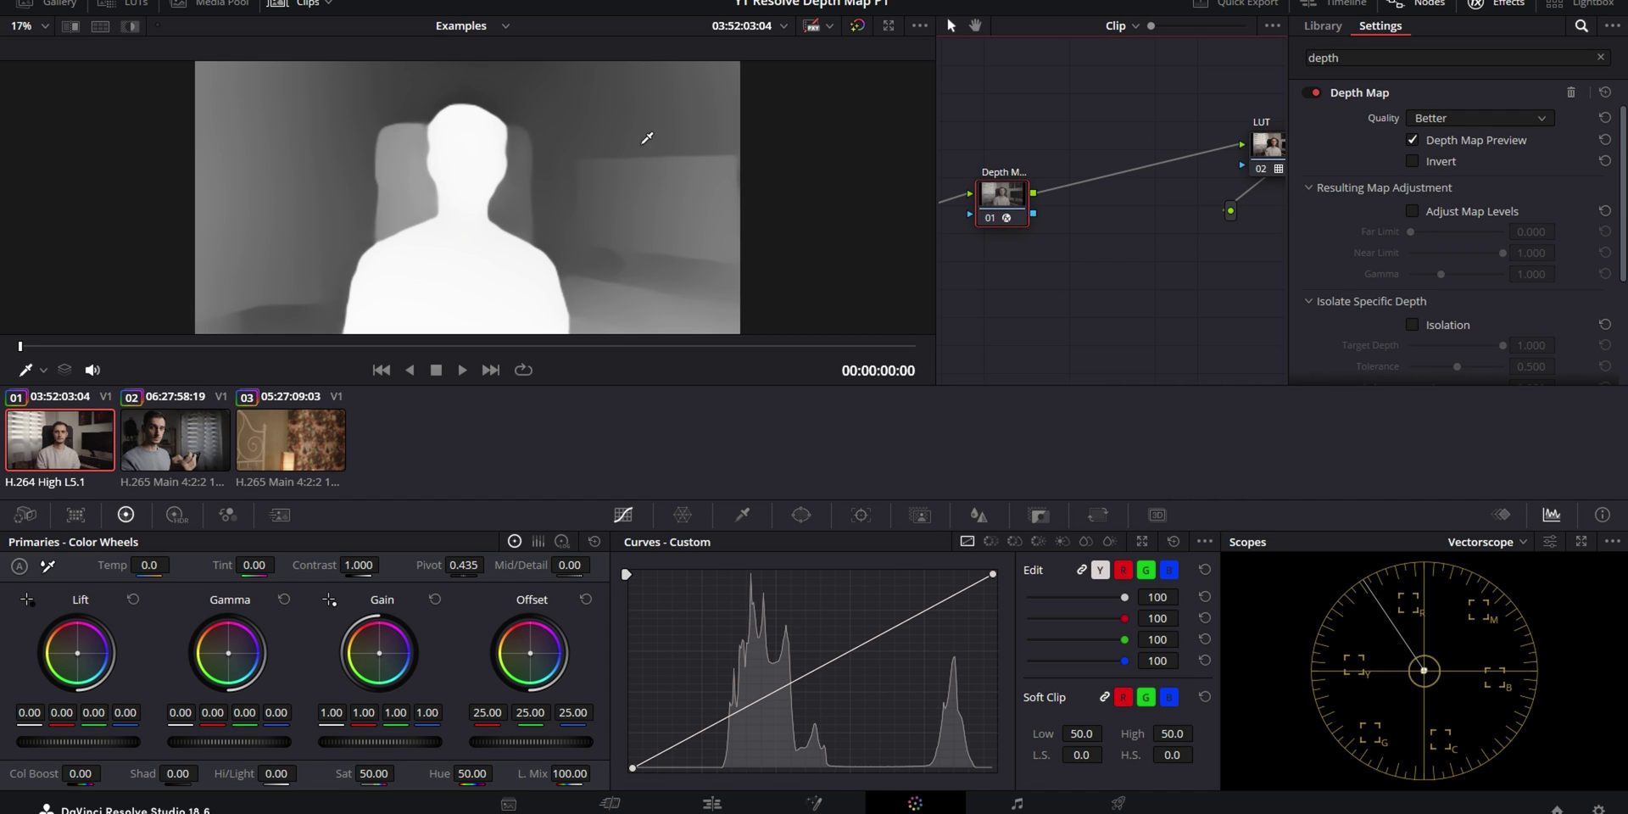
{"action": "left_click", "coordinate": [1118, 217]}
{"action": "key", "text": "alt+s"}
{"action": "left_click_drag", "start_coordinate": [1109, 160], "coordinate": [1129, 137]}
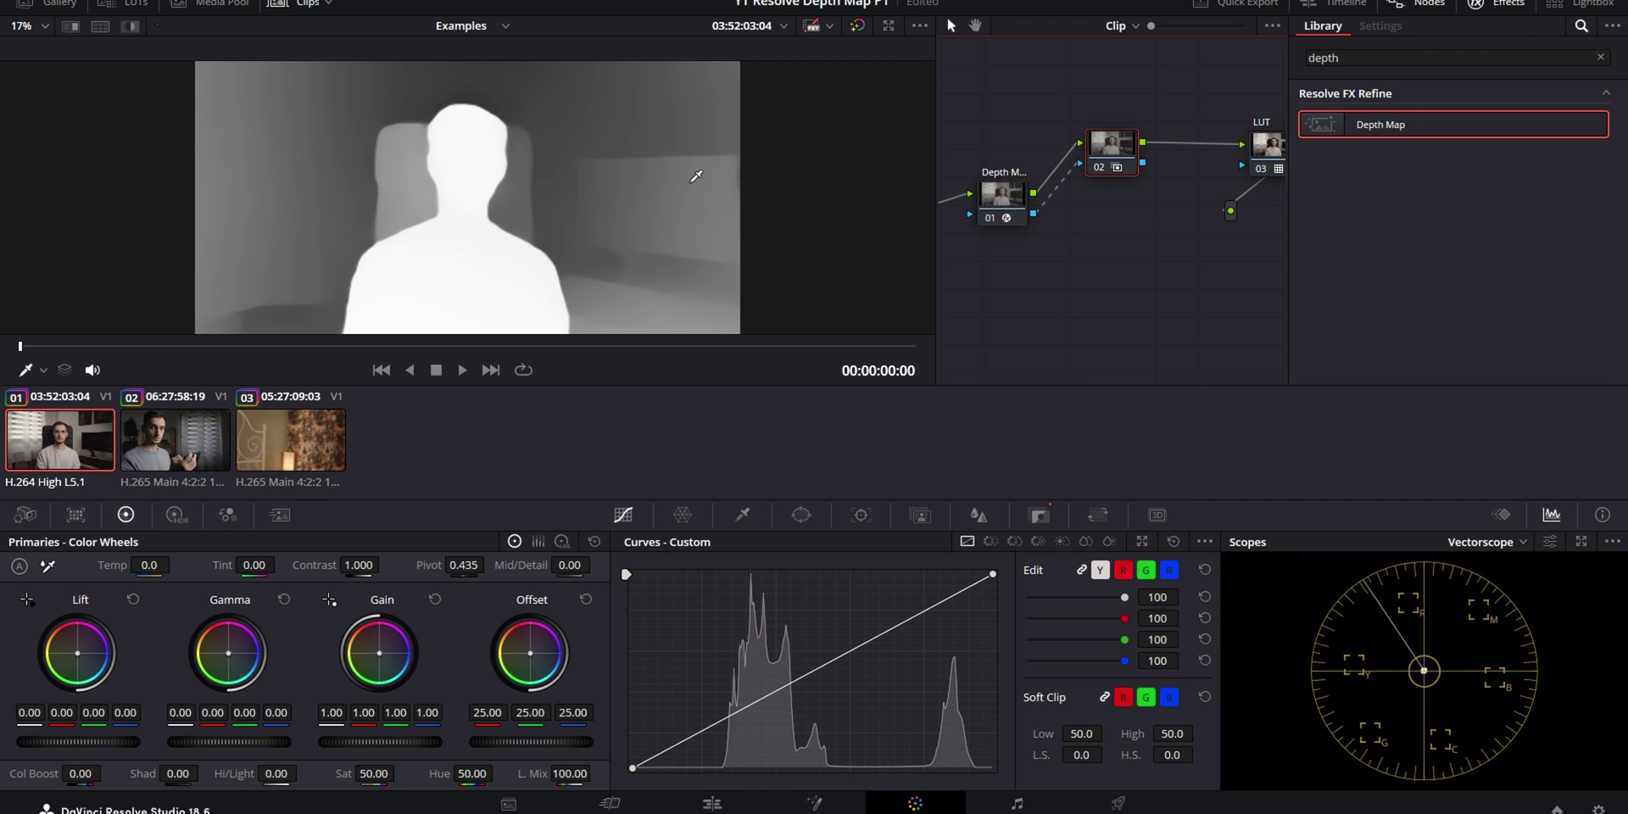
Invert the depth map on node 01 and turn off its Depth Map Preview.
{"action": "left_click", "coordinate": [999, 196]}
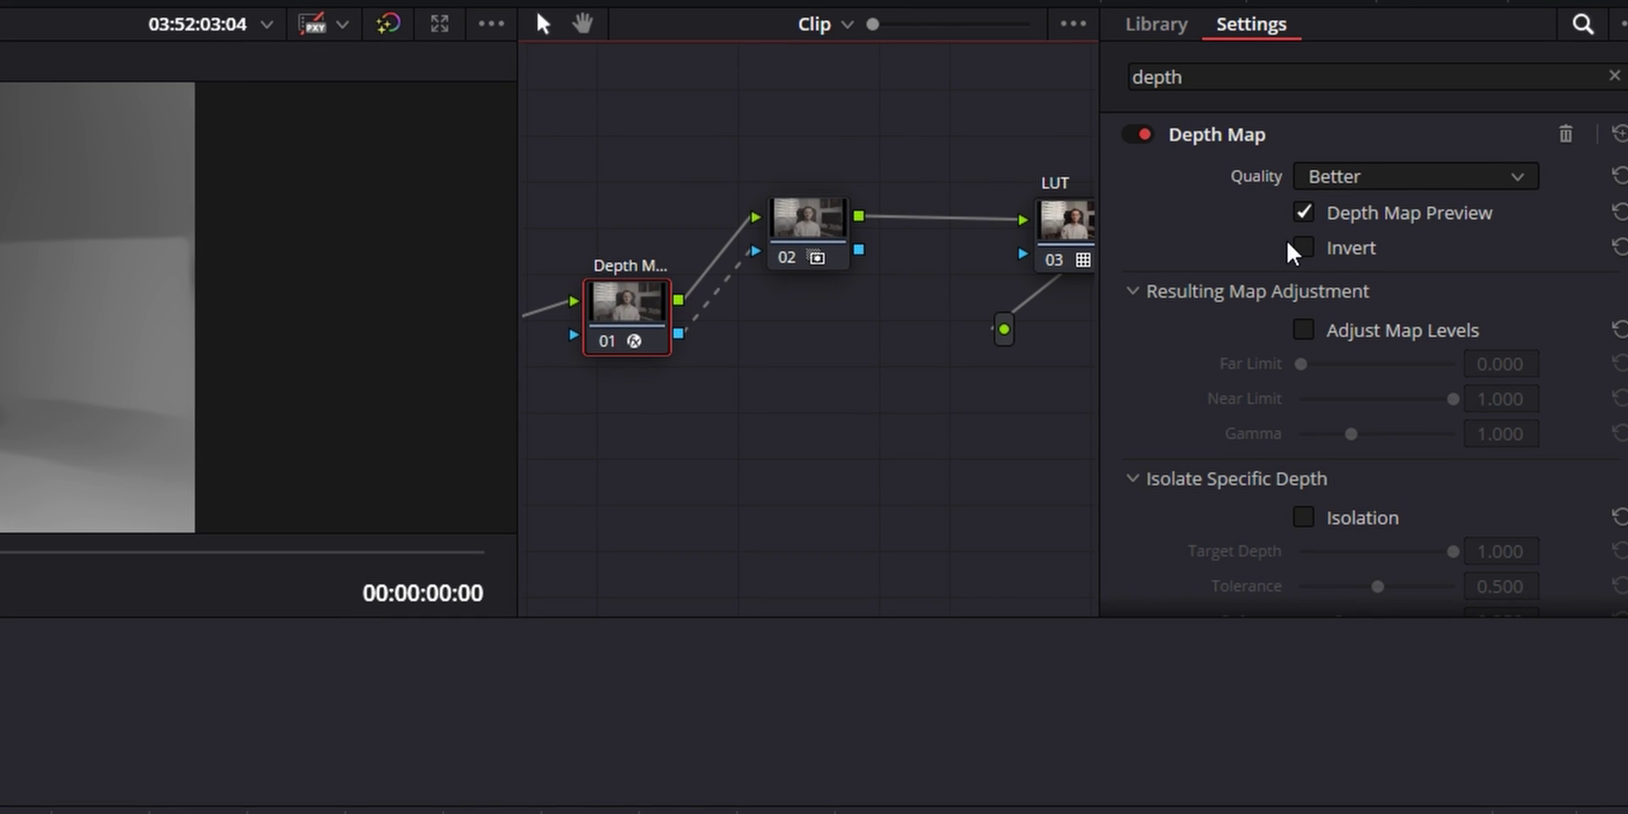
{"action": "left_click", "coordinate": [1304, 247]}
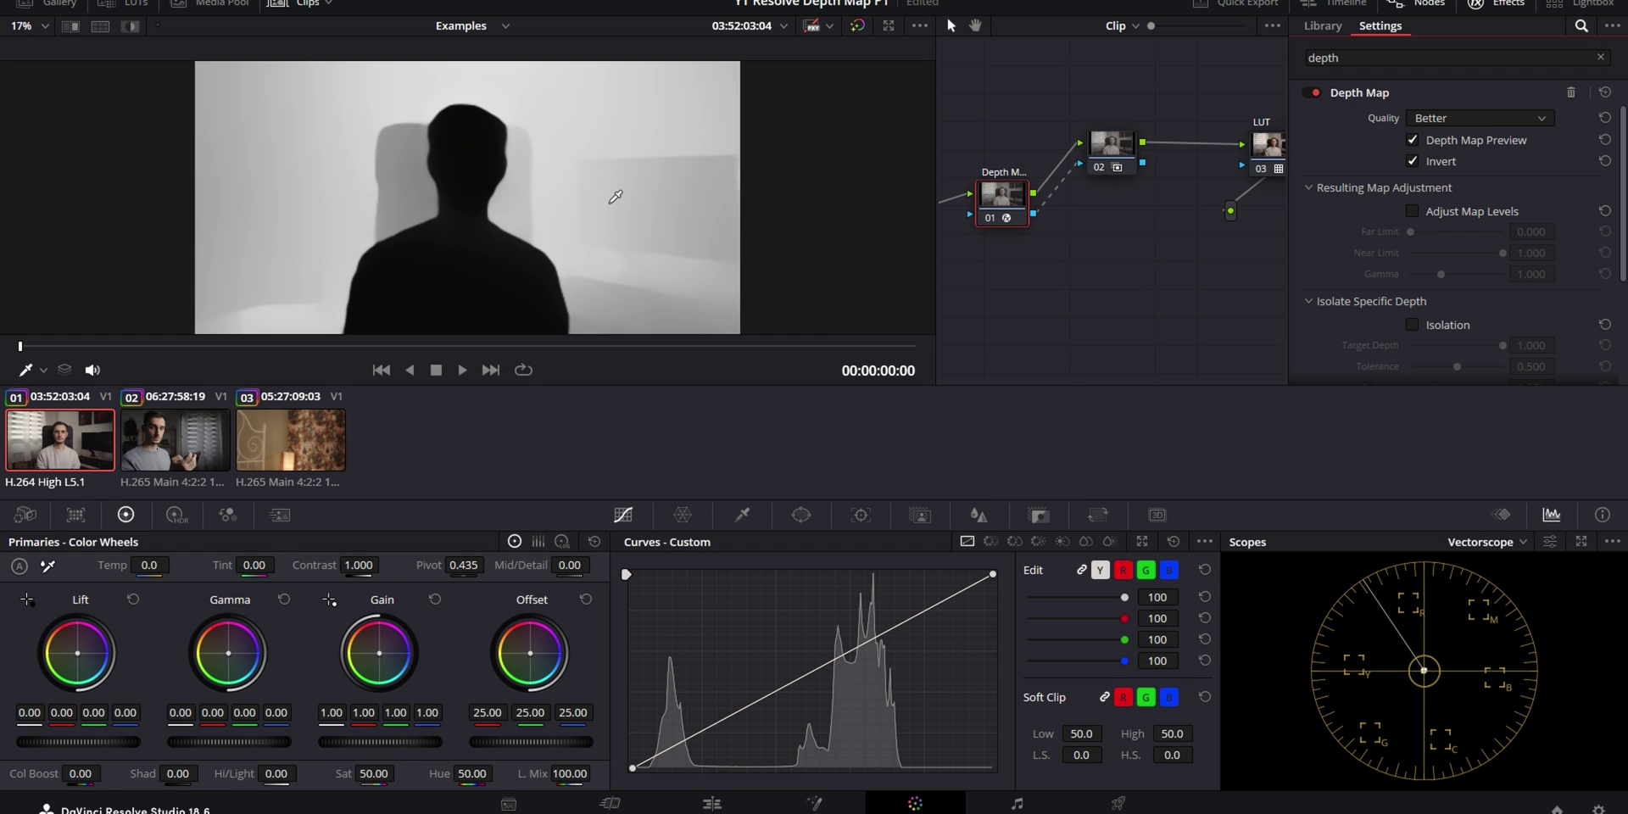
{"action": "left_click", "coordinate": [1413, 140]}
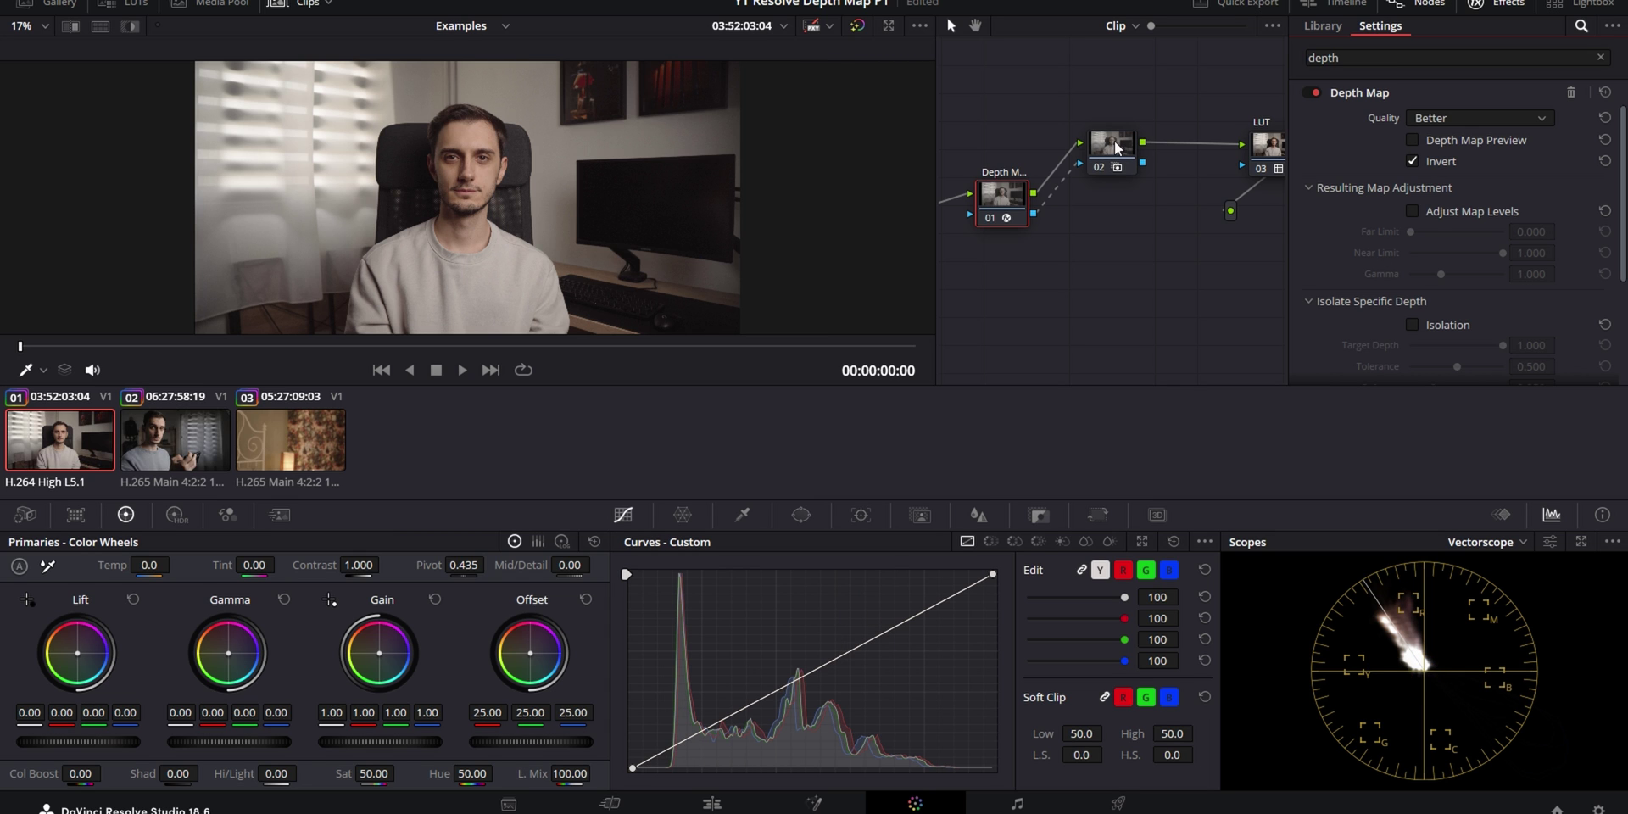
Darken and cool the background on node 02 by setting Offset to 10.00 on all channels and Temp to -510.
{"action": "left_click", "coordinate": [1112, 141]}
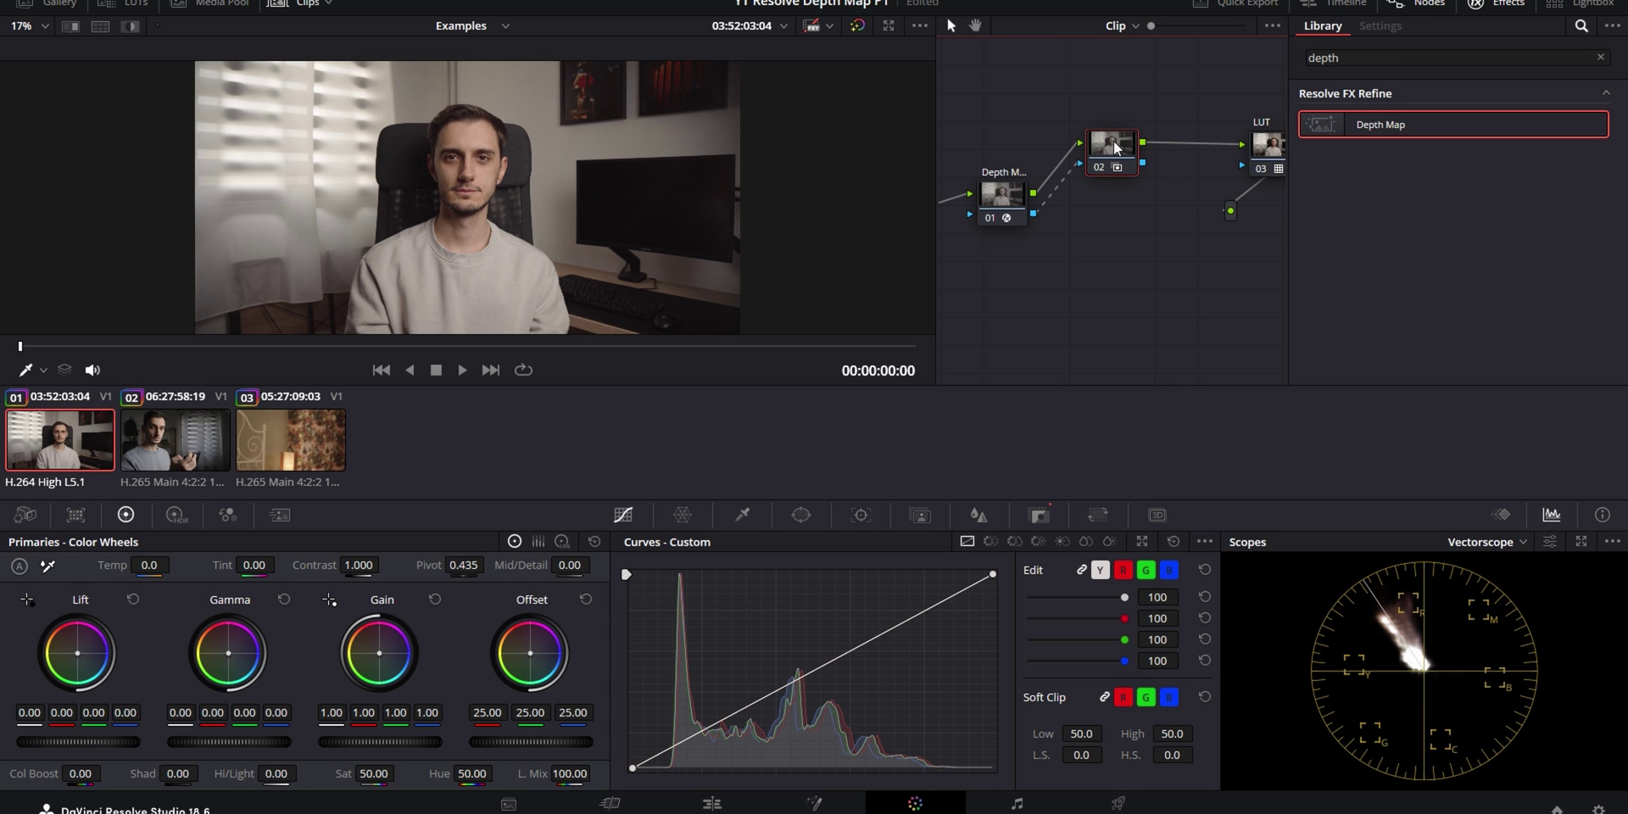
{"action": "left_click", "coordinate": [1524, 5]}
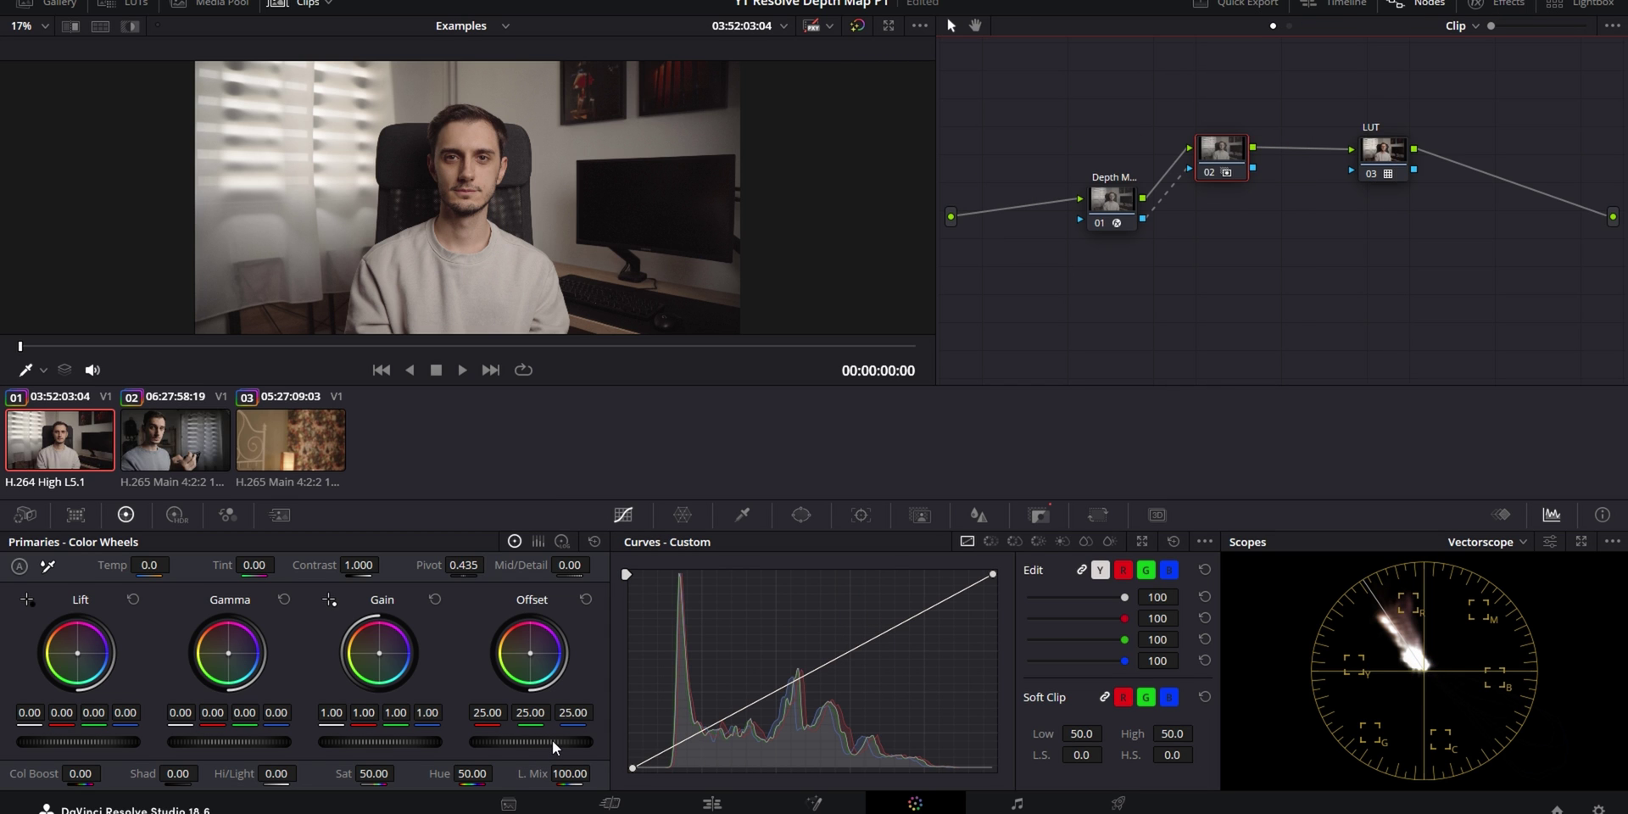
{"action": "left_click_drag", "start_coordinate": [547, 740], "coordinate": [542, 739]}
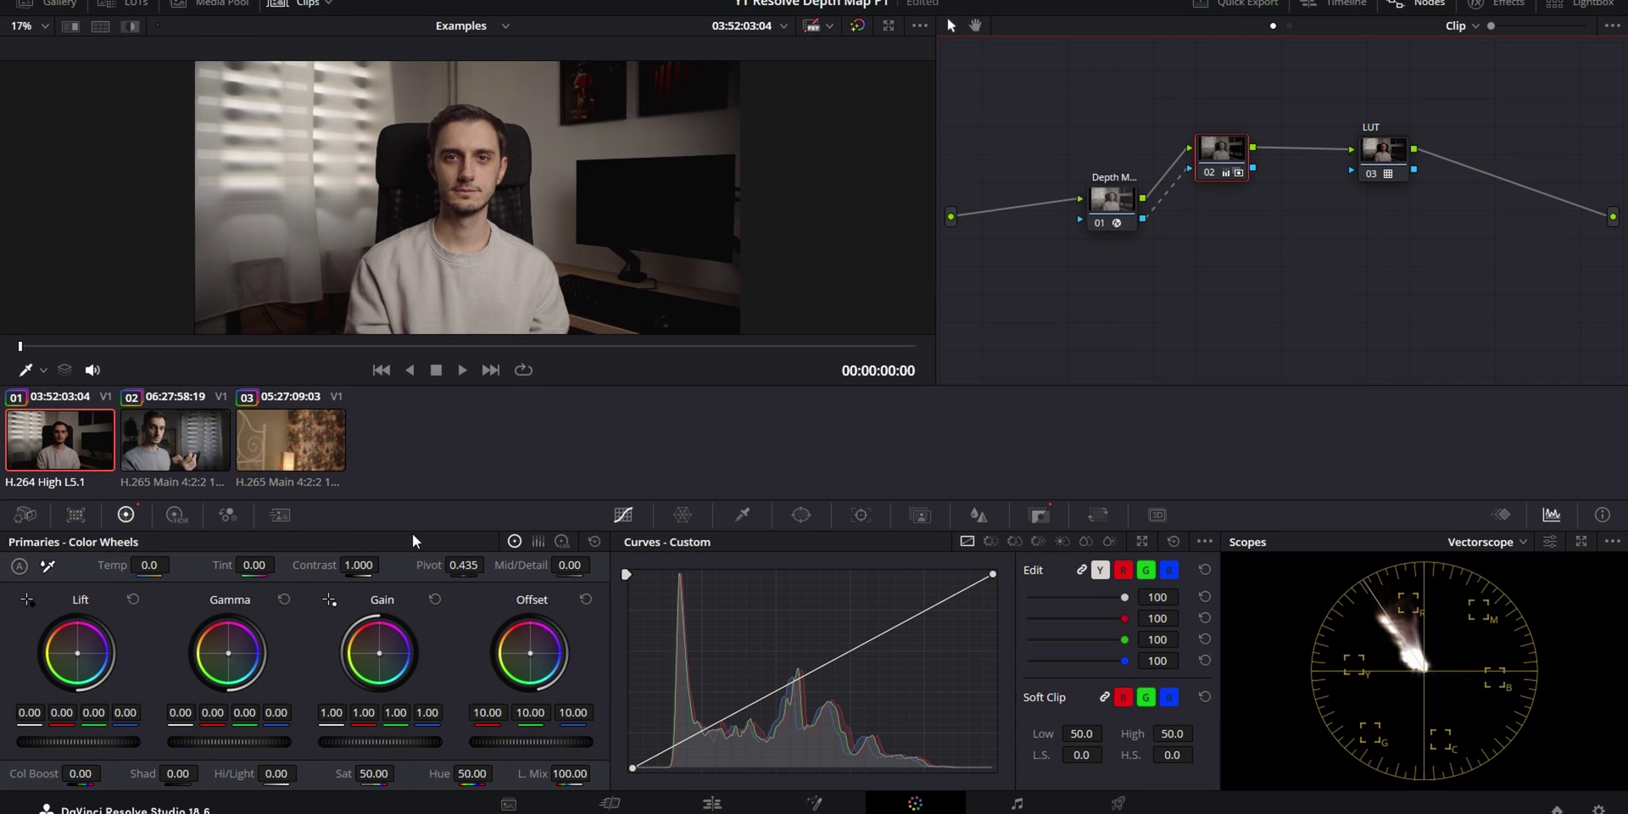
{"action": "left_click_drag", "start_coordinate": [160, 564], "coordinate": [101, 564]}
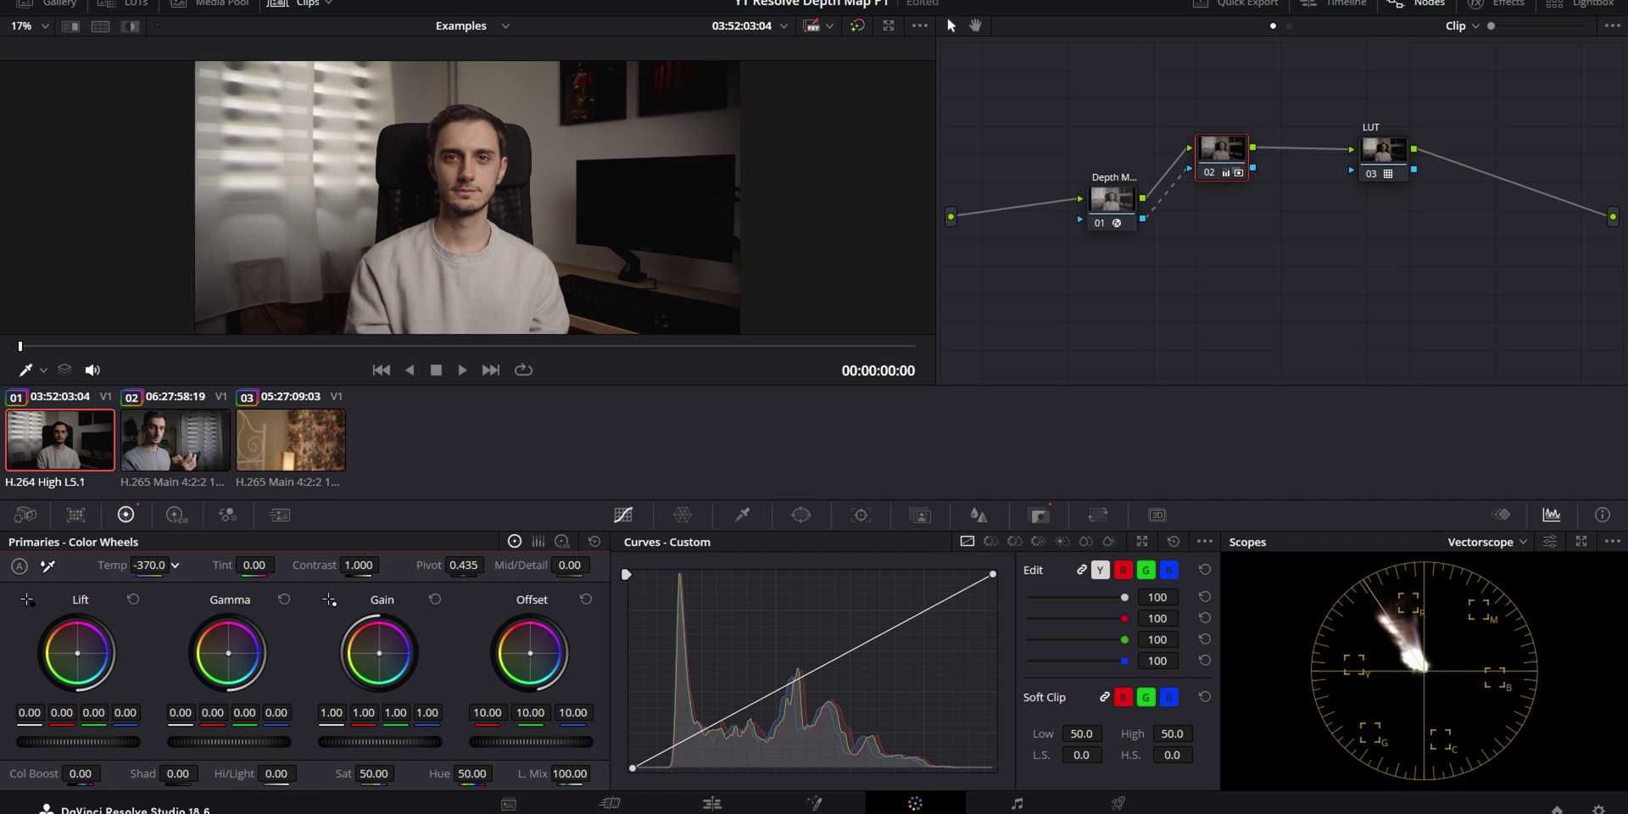
{"action": "left_click_drag", "start_coordinate": [151, 565], "coordinate": [142, 564]}
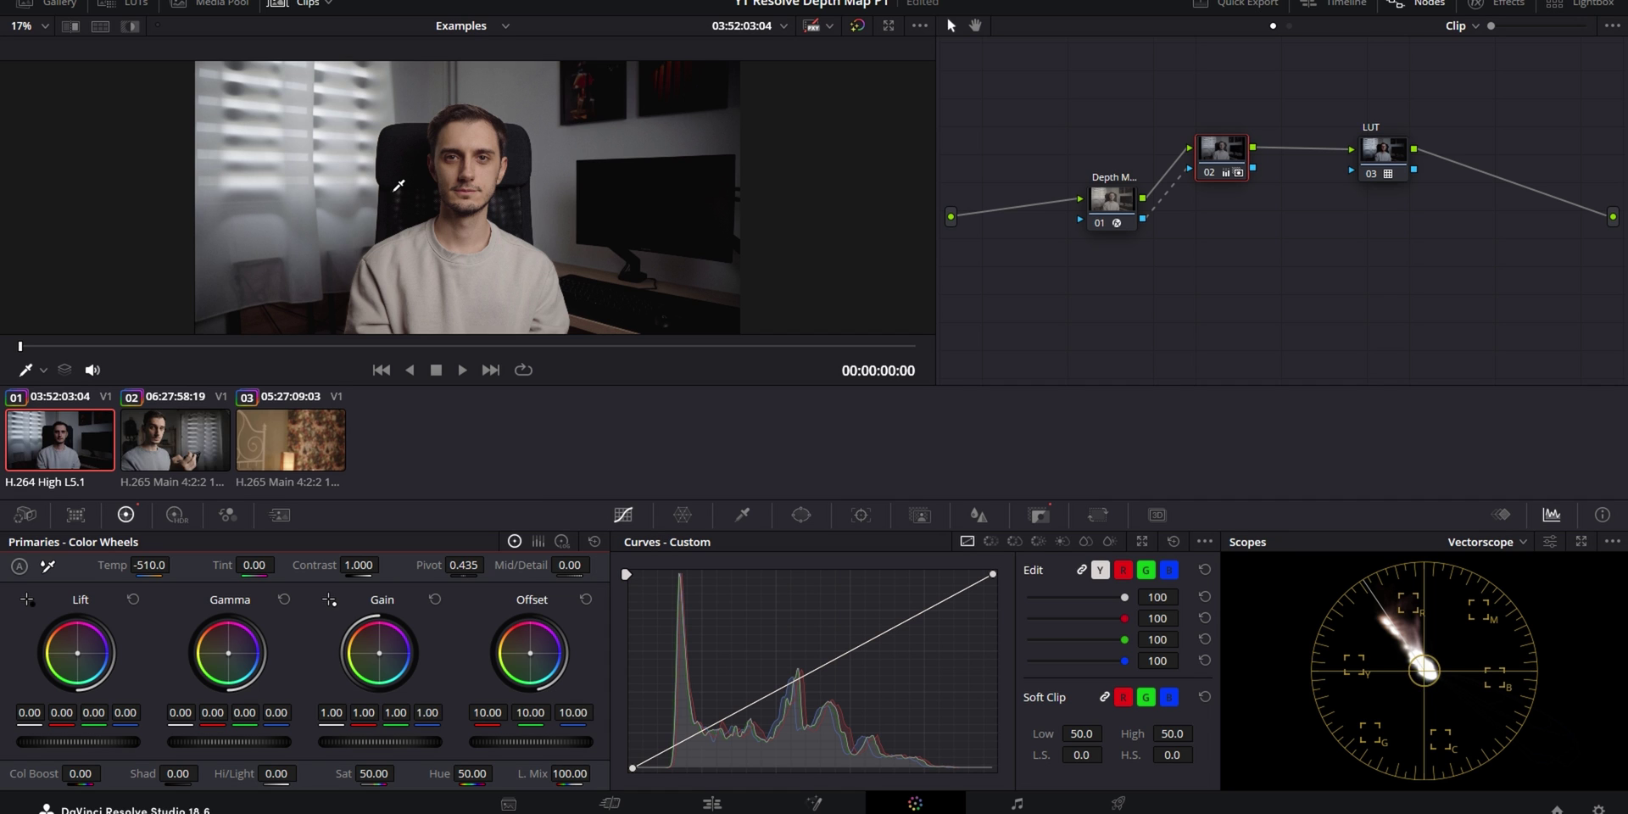
Turn the Depth Map Preview back on for node 01 to examine which areas node 02's grade affects.
{"action": "left_click", "coordinate": [1116, 205]}
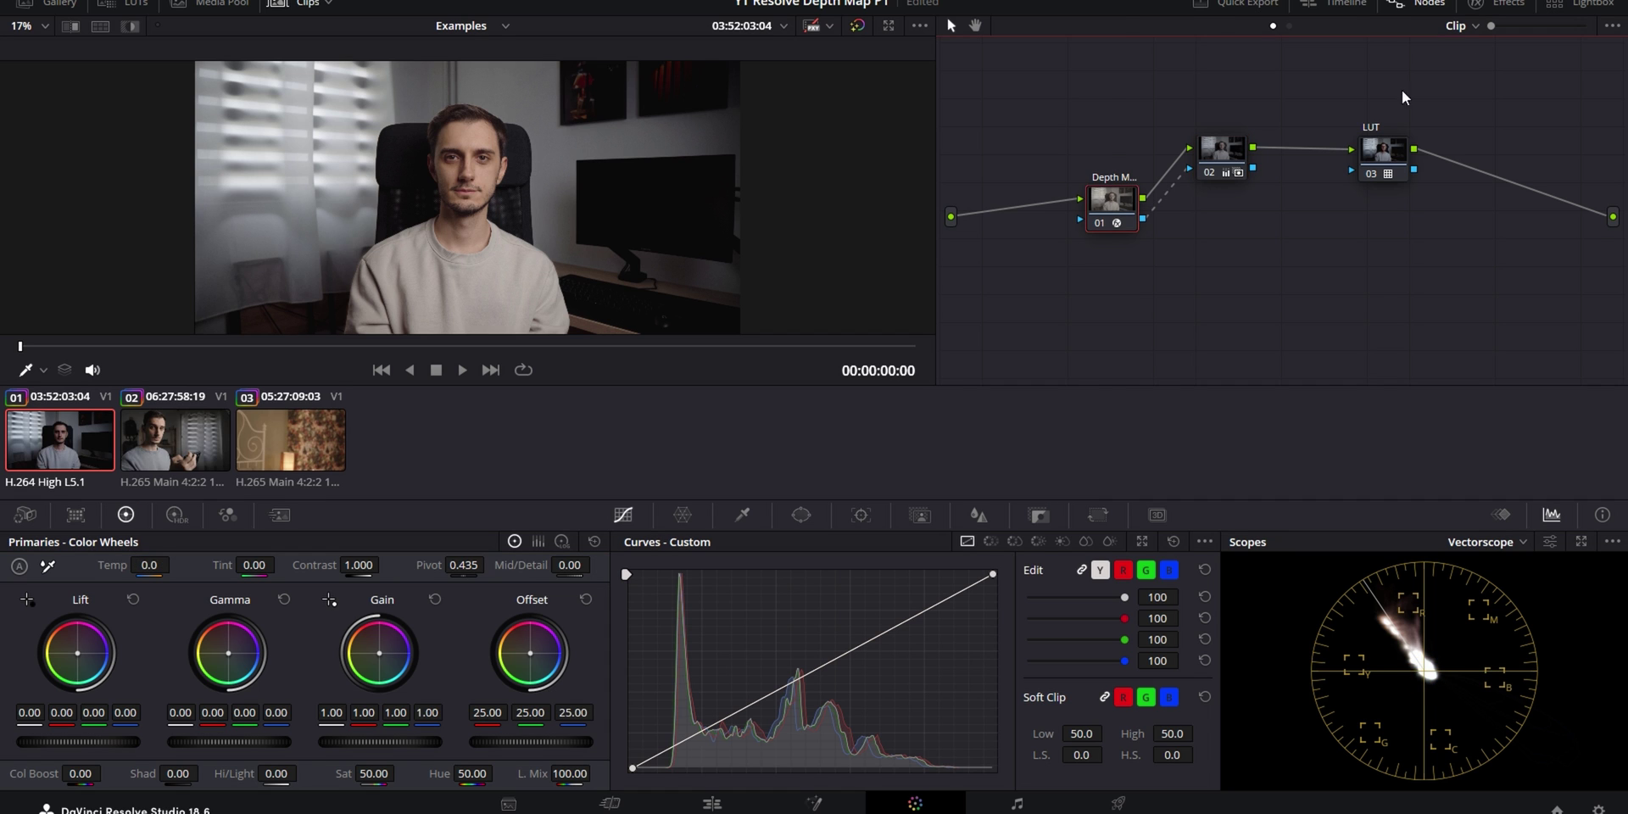
{"action": "left_click", "coordinate": [1477, 4]}
{"action": "left_click", "coordinate": [1413, 141]}
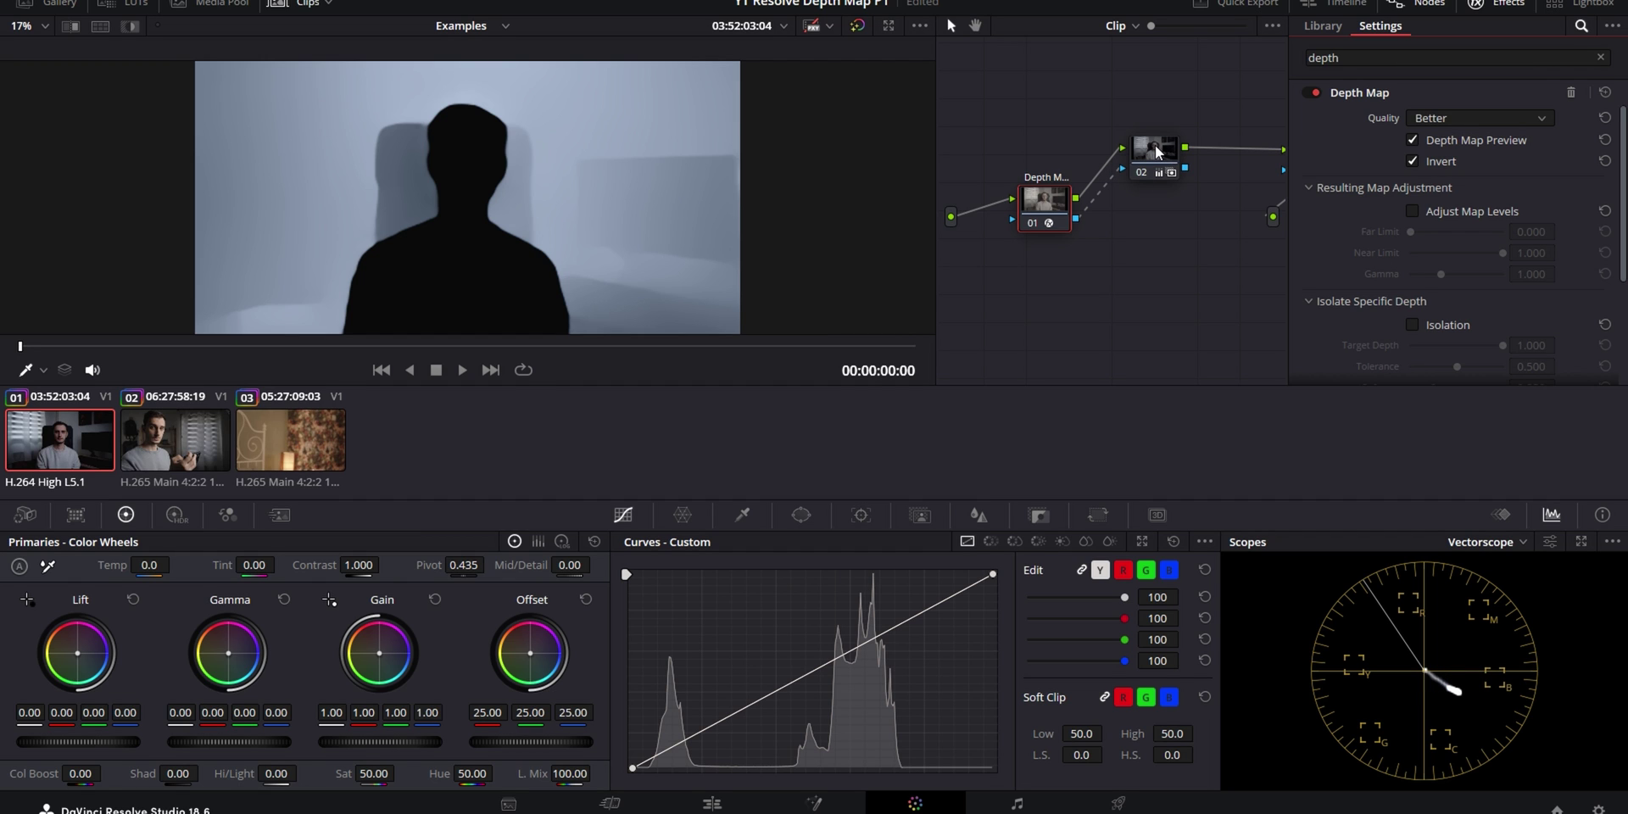
{"action": "mouse_move", "coordinate": [1155, 147]}
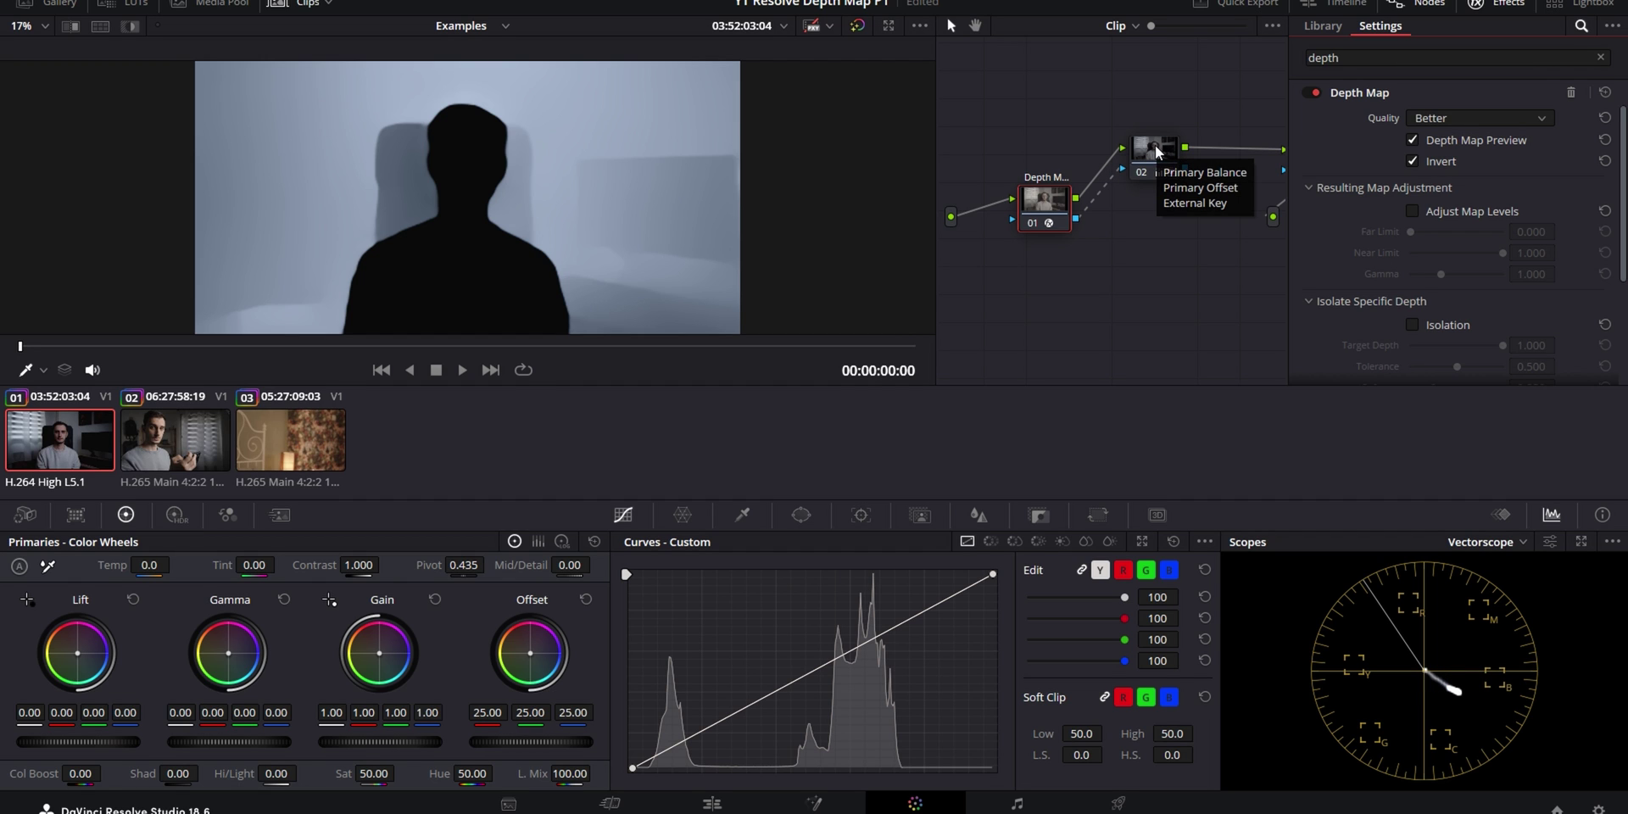
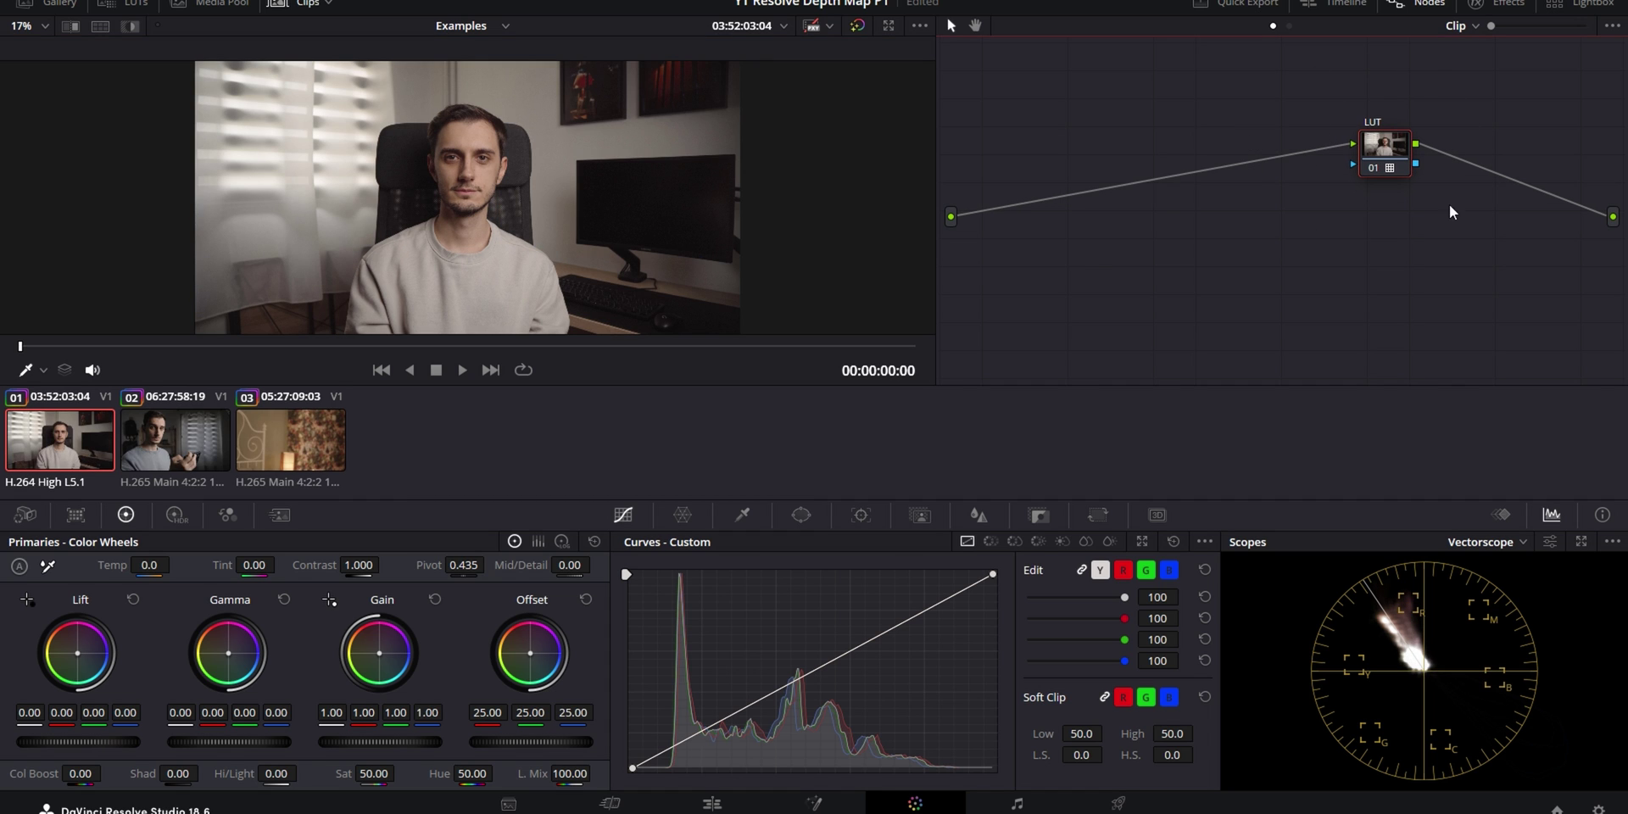
Add a serial node before the LUT node and place it near the start of the node graph.
{"action": "key", "text": "shift+s"}
{"action": "left_click_drag", "start_coordinate": [1382, 207], "coordinate": [1071, 212]}
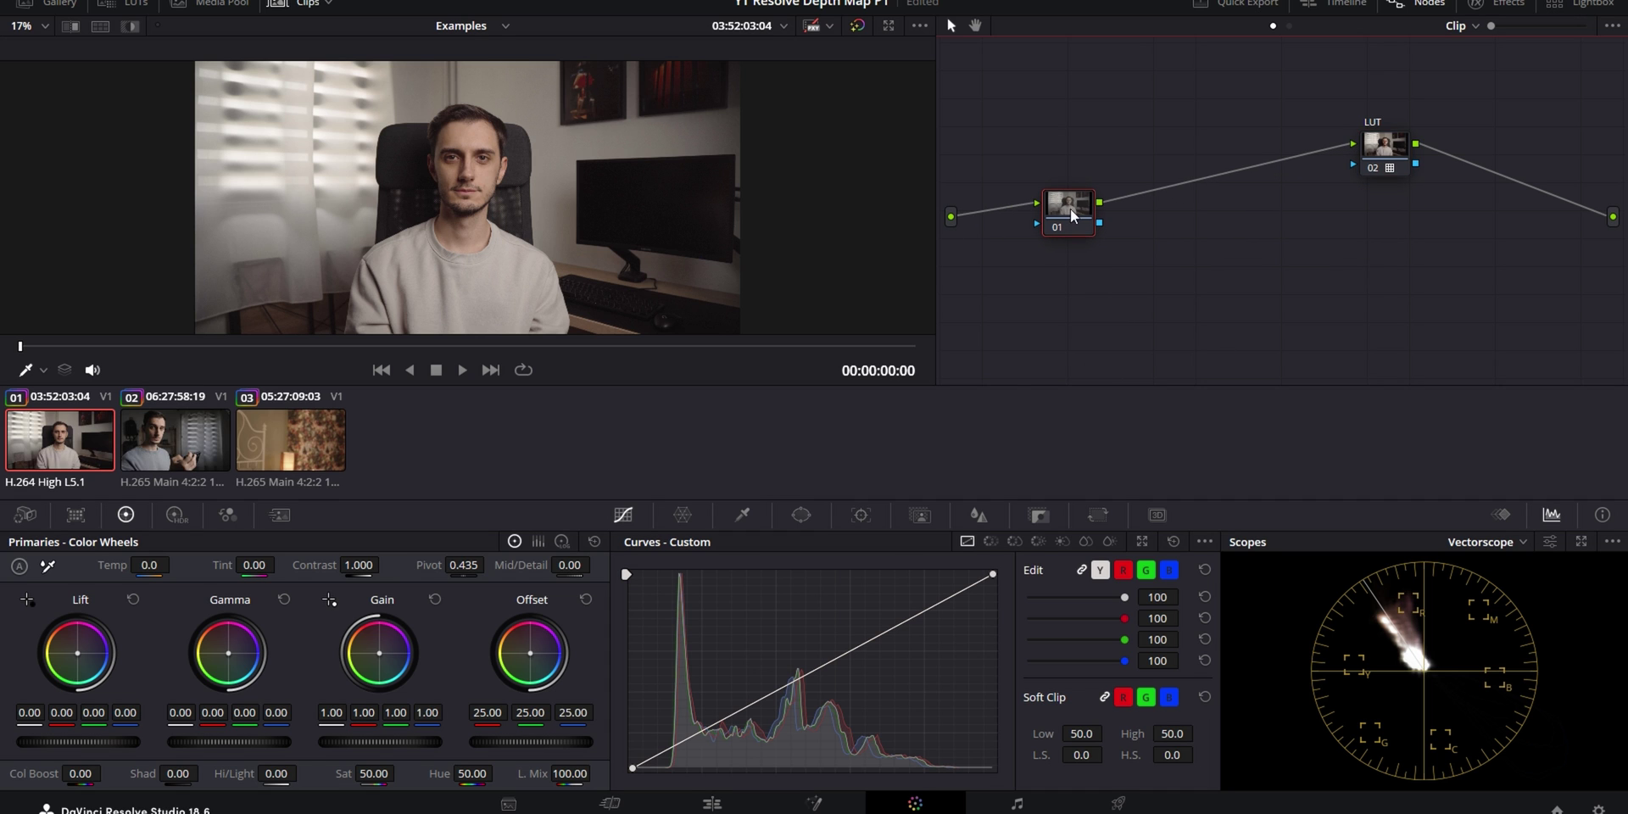
Create a Person Magic Mask on node 01 with a stroke across the subject's sweater and face, and show the mask overlay.
{"action": "left_click", "coordinate": [920, 516]}
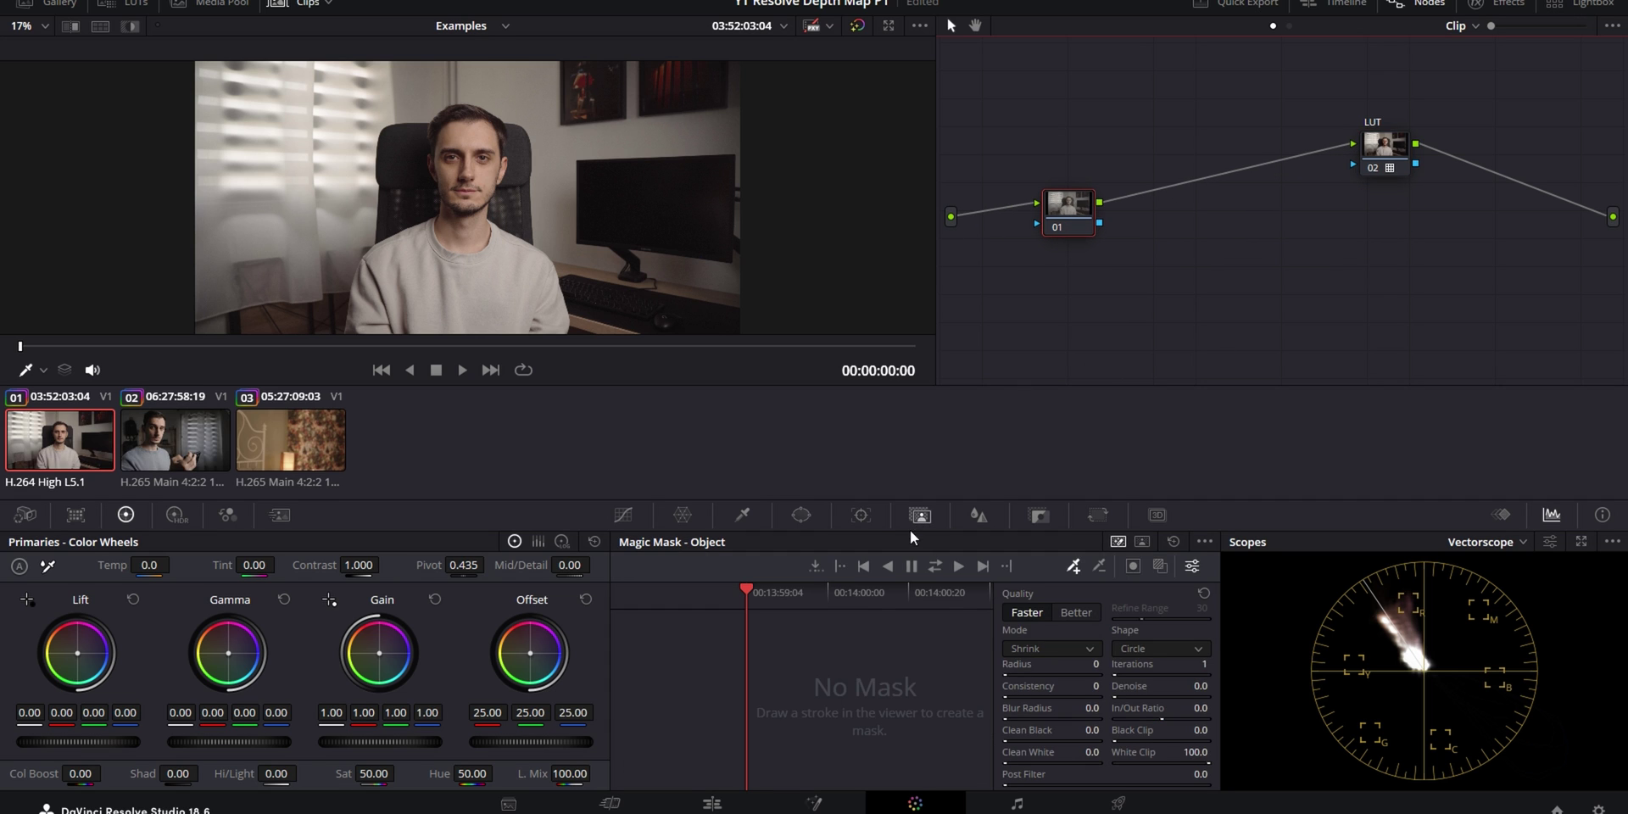
{"action": "left_click", "coordinate": [1142, 540]}
{"action": "mouse_move", "coordinate": [555, 320]}
{"action": "left_mouse_down"}
{"action": "mouse_move", "coordinate": [367, 313]}
{"action": "mouse_move", "coordinate": [496, 289]}
{"action": "mouse_move", "coordinate": [501, 264]}
{"action": "mouse_move", "coordinate": [411, 257]}
{"action": "mouse_move", "coordinate": [457, 212]}
{"action": "mouse_move", "coordinate": [472, 124]}
{"action": "left_mouse_up"}
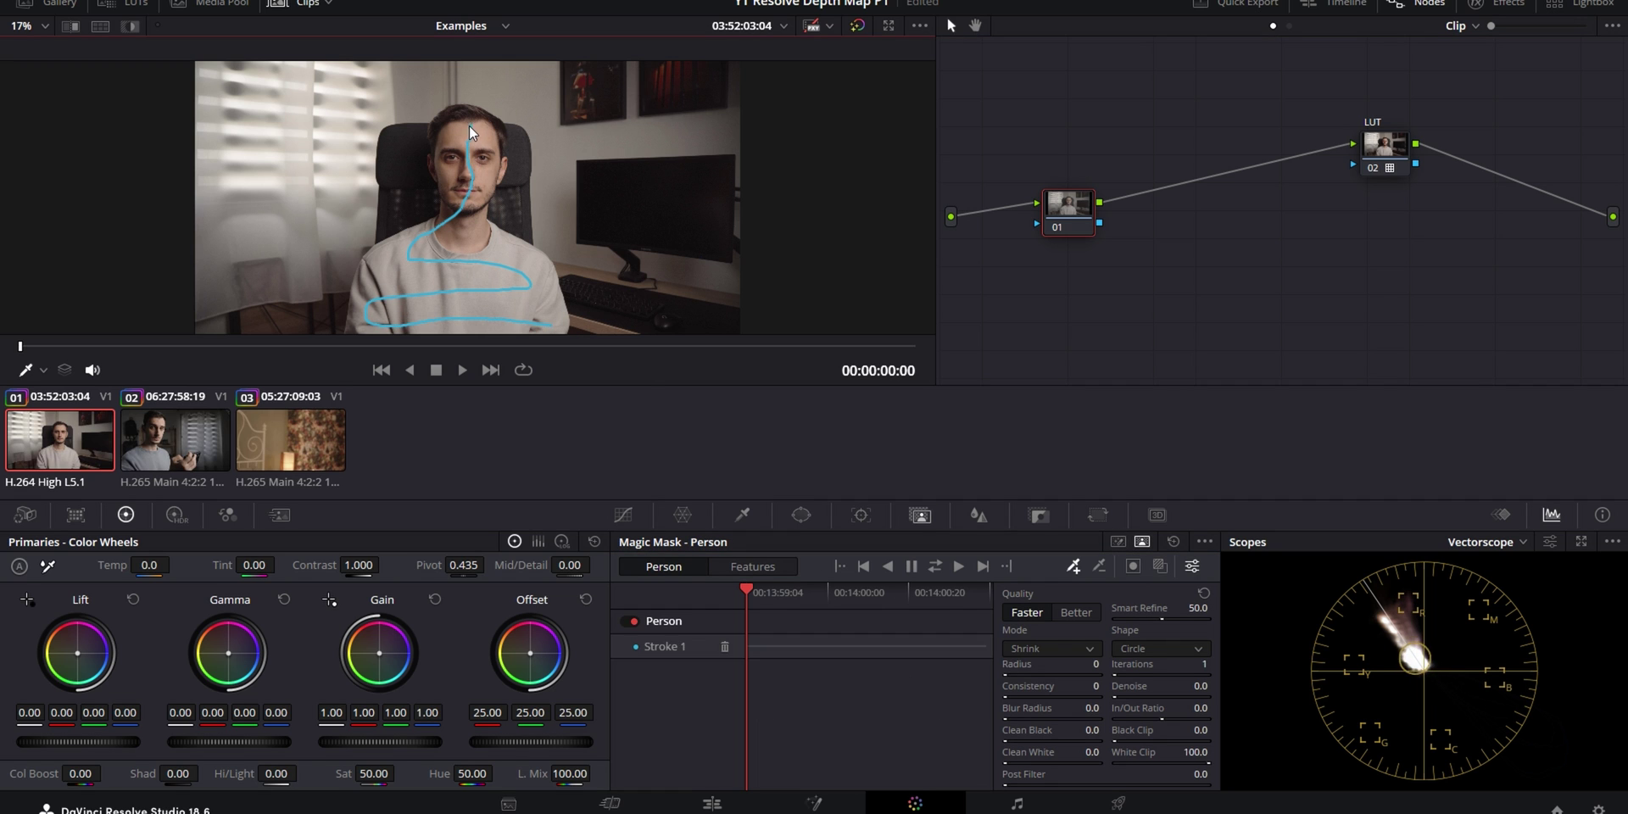
{"action": "left_click", "coordinate": [1159, 566]}
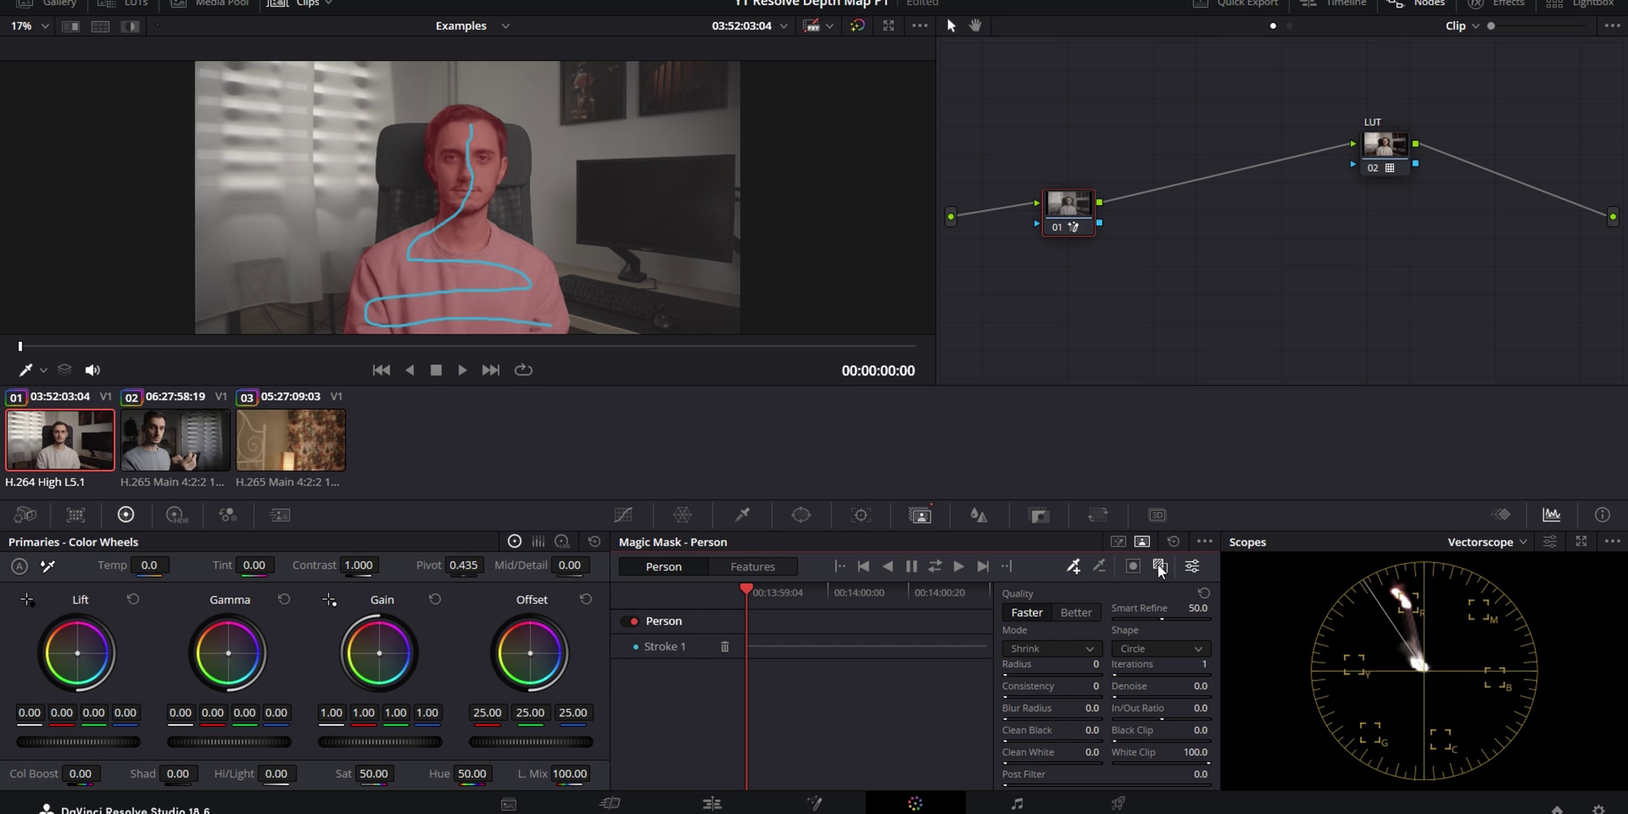
Refine the Magic Mask's edges with Blur Radius 211.2, Clean Black 11.3 and Clean White 20.4.
{"action": "scroll", "coordinate": [407, 114], "scroll_direction": "up", "scroll_amount": 4}
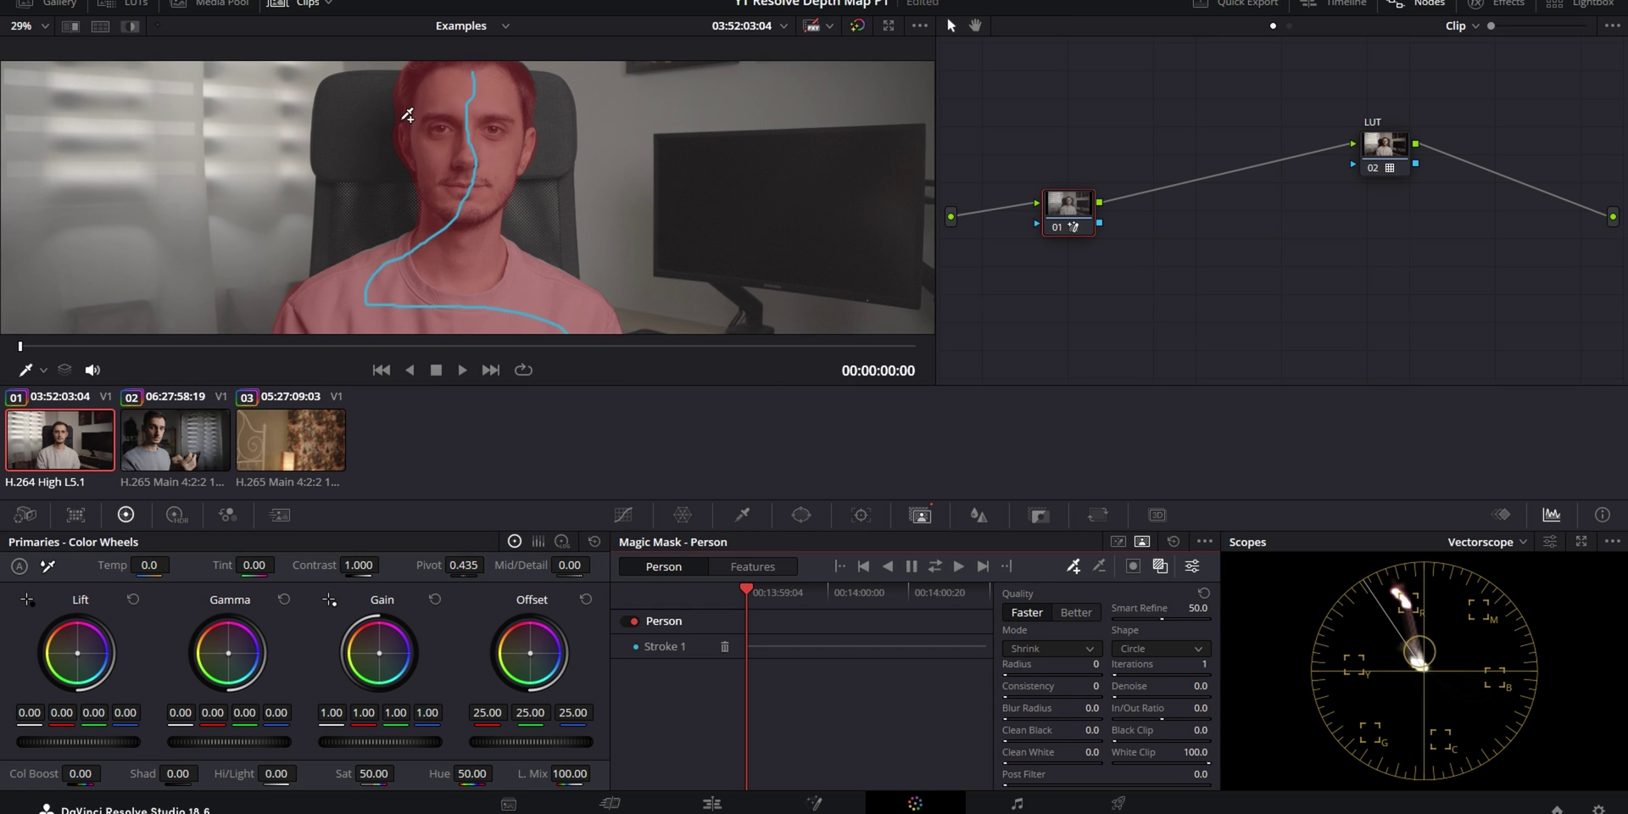
{"action": "scroll", "coordinate": [407, 114], "scroll_direction": "up", "scroll_amount": 5}
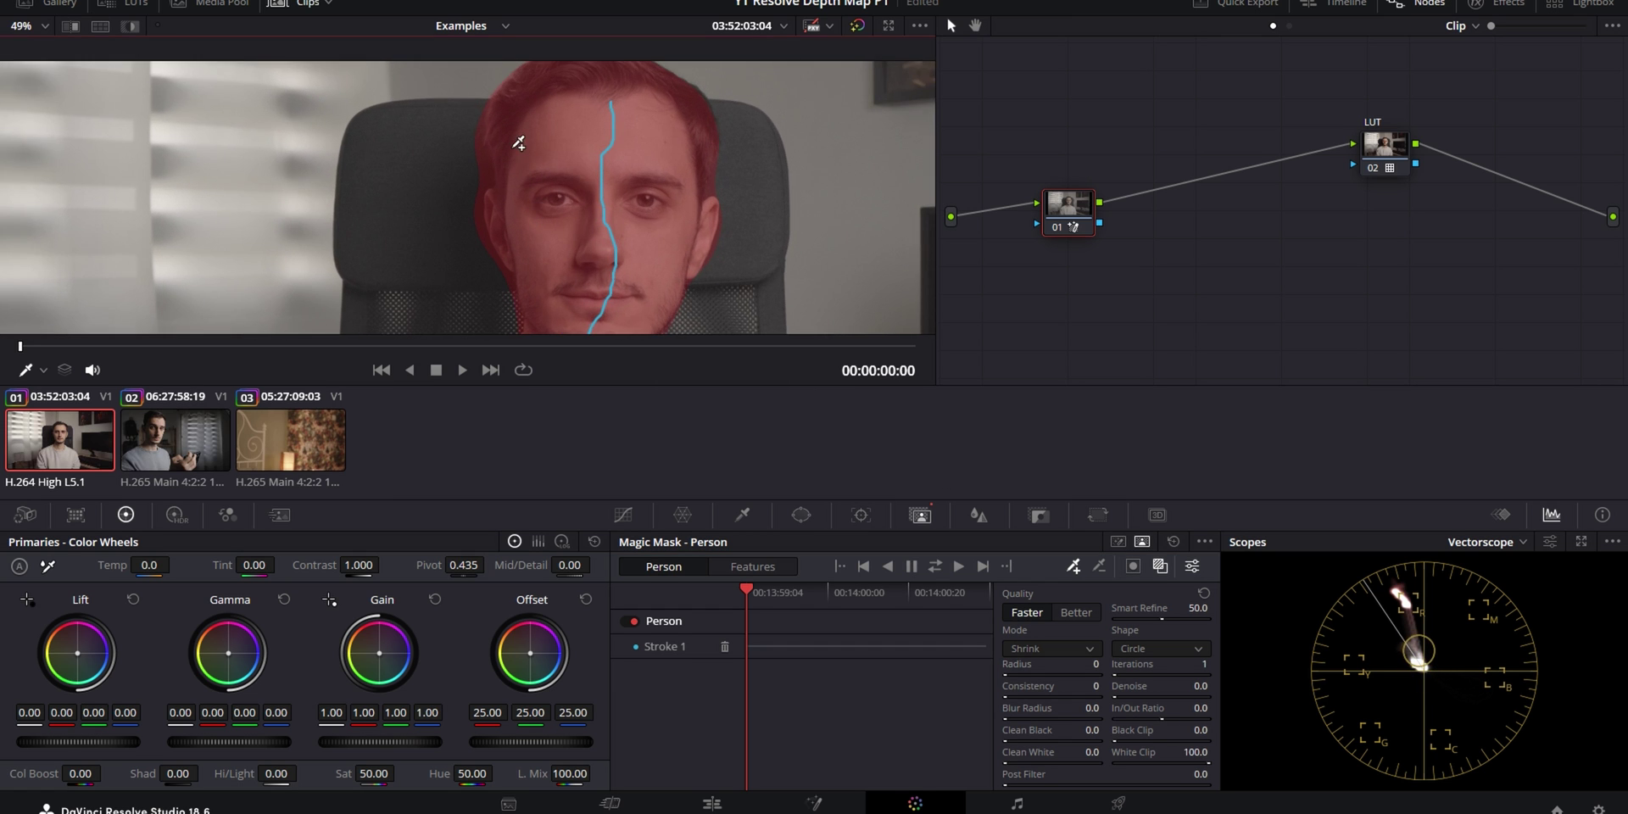
{"action": "scroll", "coordinate": [551, 142], "scroll_direction": "up", "scroll_amount": 1}
{"action": "scroll", "coordinate": [436, 115], "scroll_direction": "up", "scroll_amount": 2}
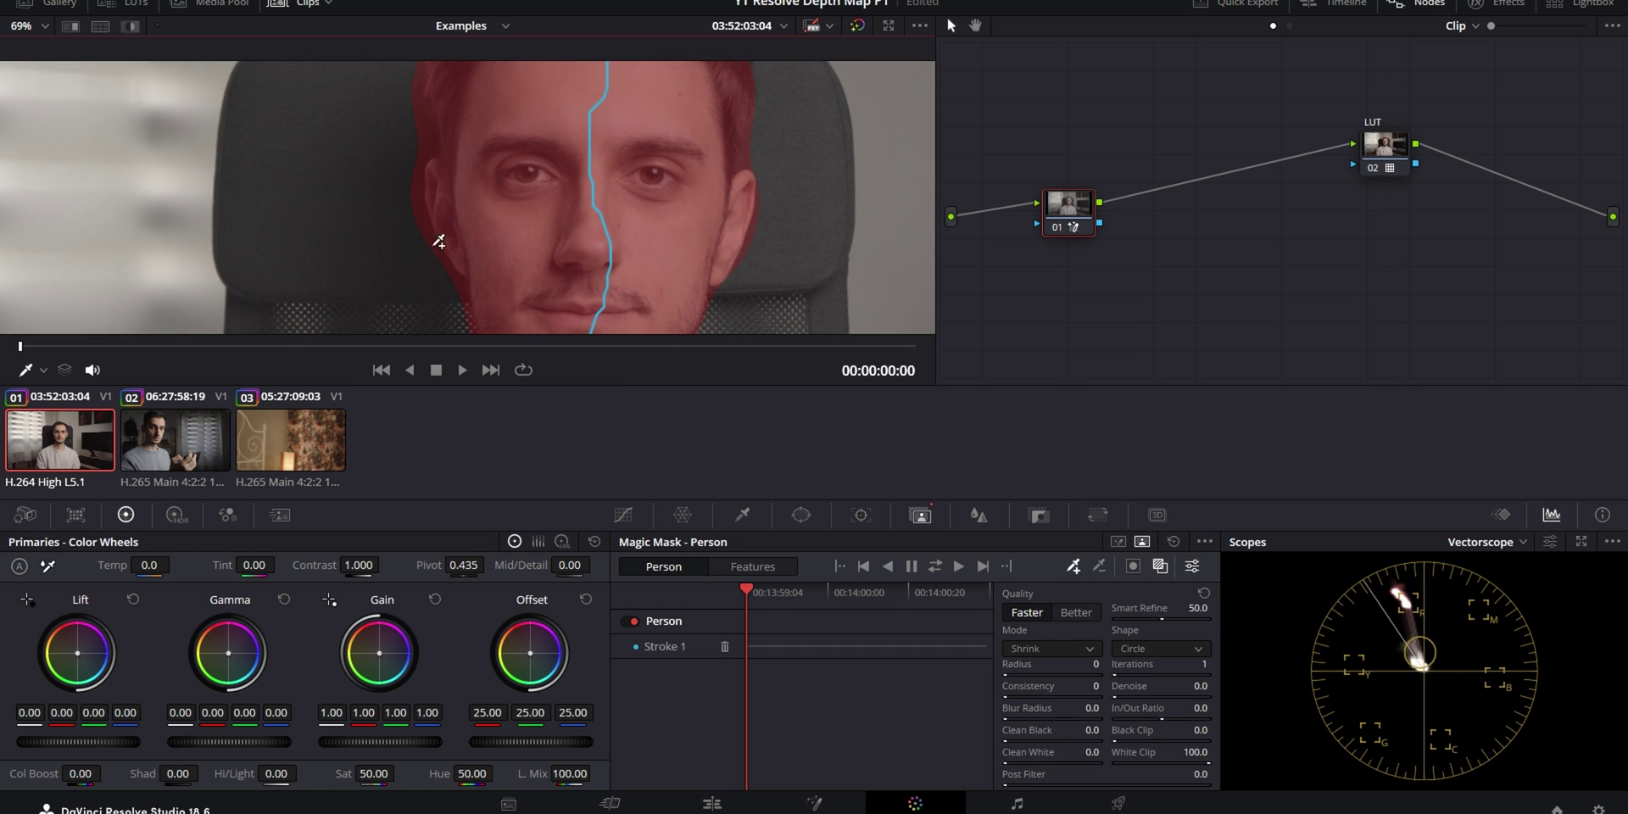
{"action": "scroll", "coordinate": [465, 247], "scroll_direction": "down", "scroll_amount": 4}
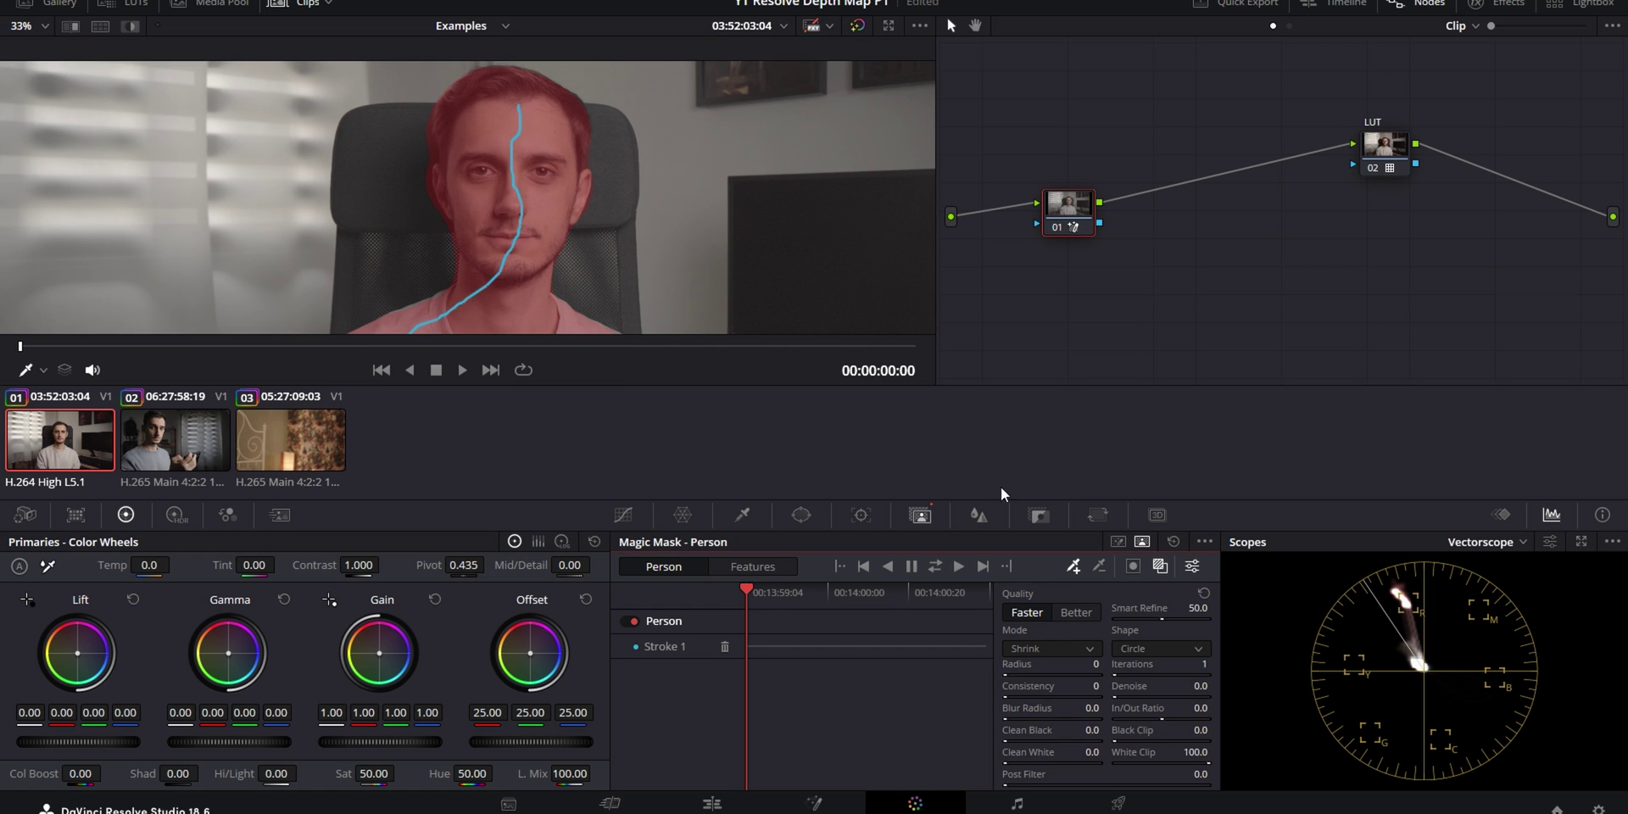
{"action": "left_click_drag", "start_coordinate": [1006, 719], "coordinate": [1060, 719]}
{"action": "key", "text": "ctrl+minus"}
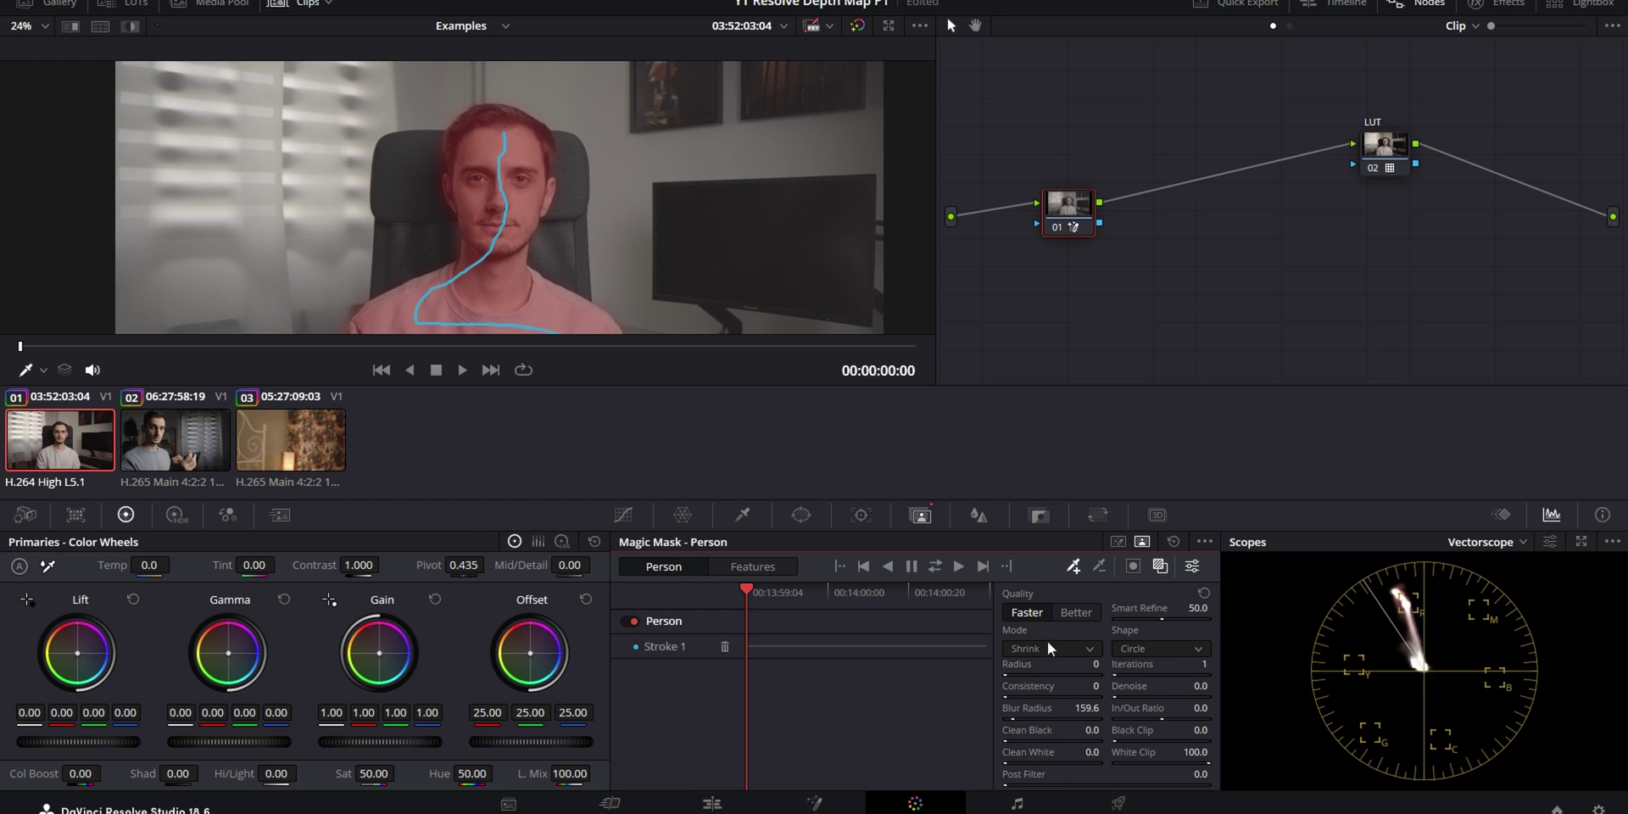
{"action": "left_click_drag", "start_coordinate": [1005, 740], "coordinate": [1007, 761]}
{"action": "left_click", "coordinate": [33, 25]}
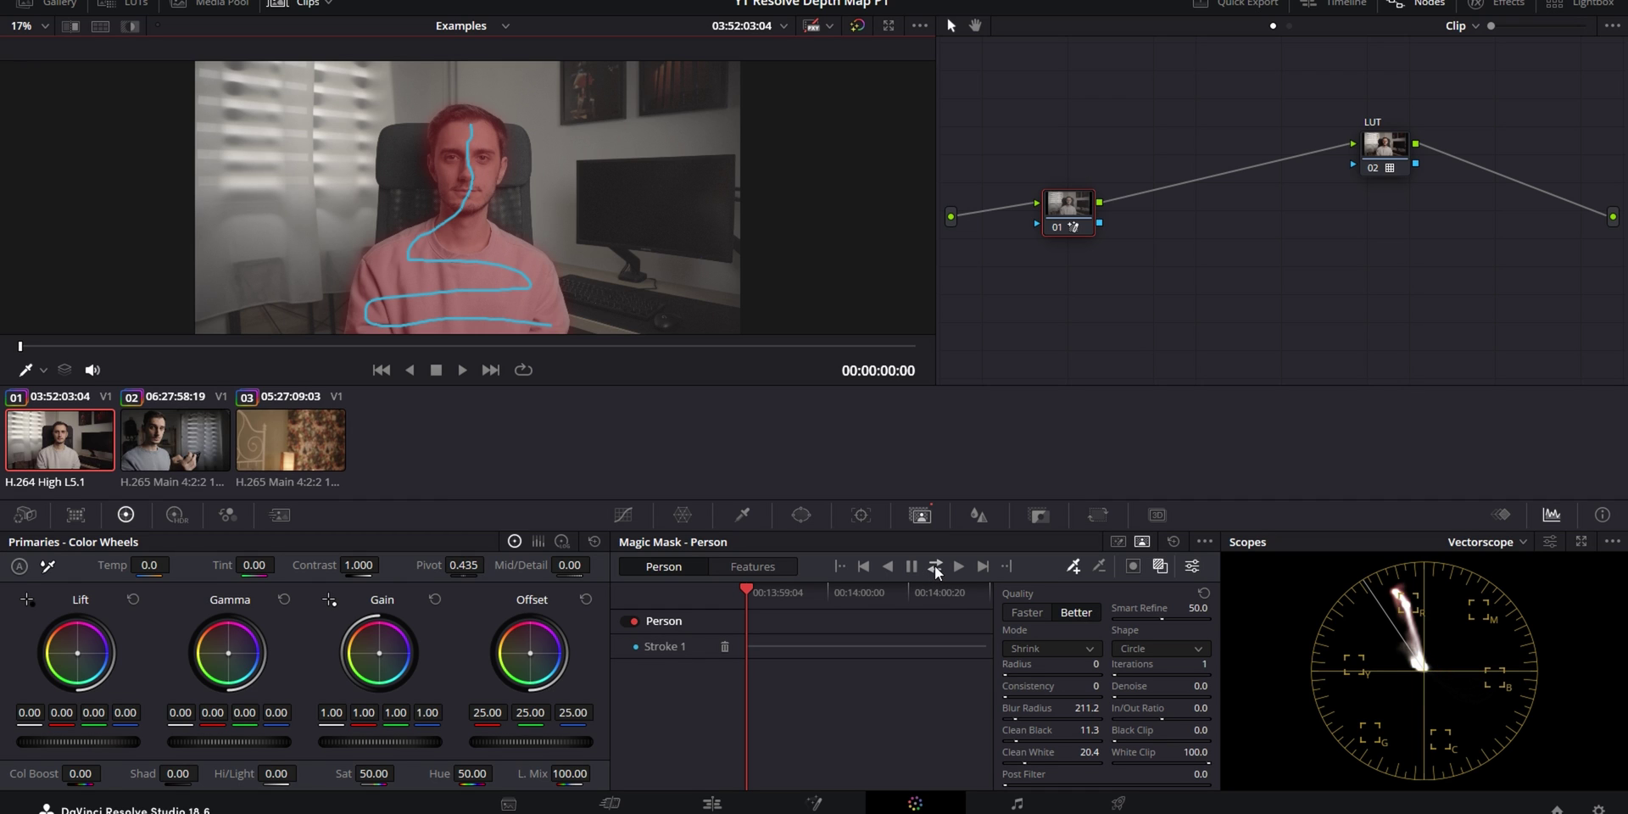
Track the Person mask in both directions through the clip and hide the mask overlay and stroke in the viewer.
{"action": "left_click", "coordinate": [936, 572]}
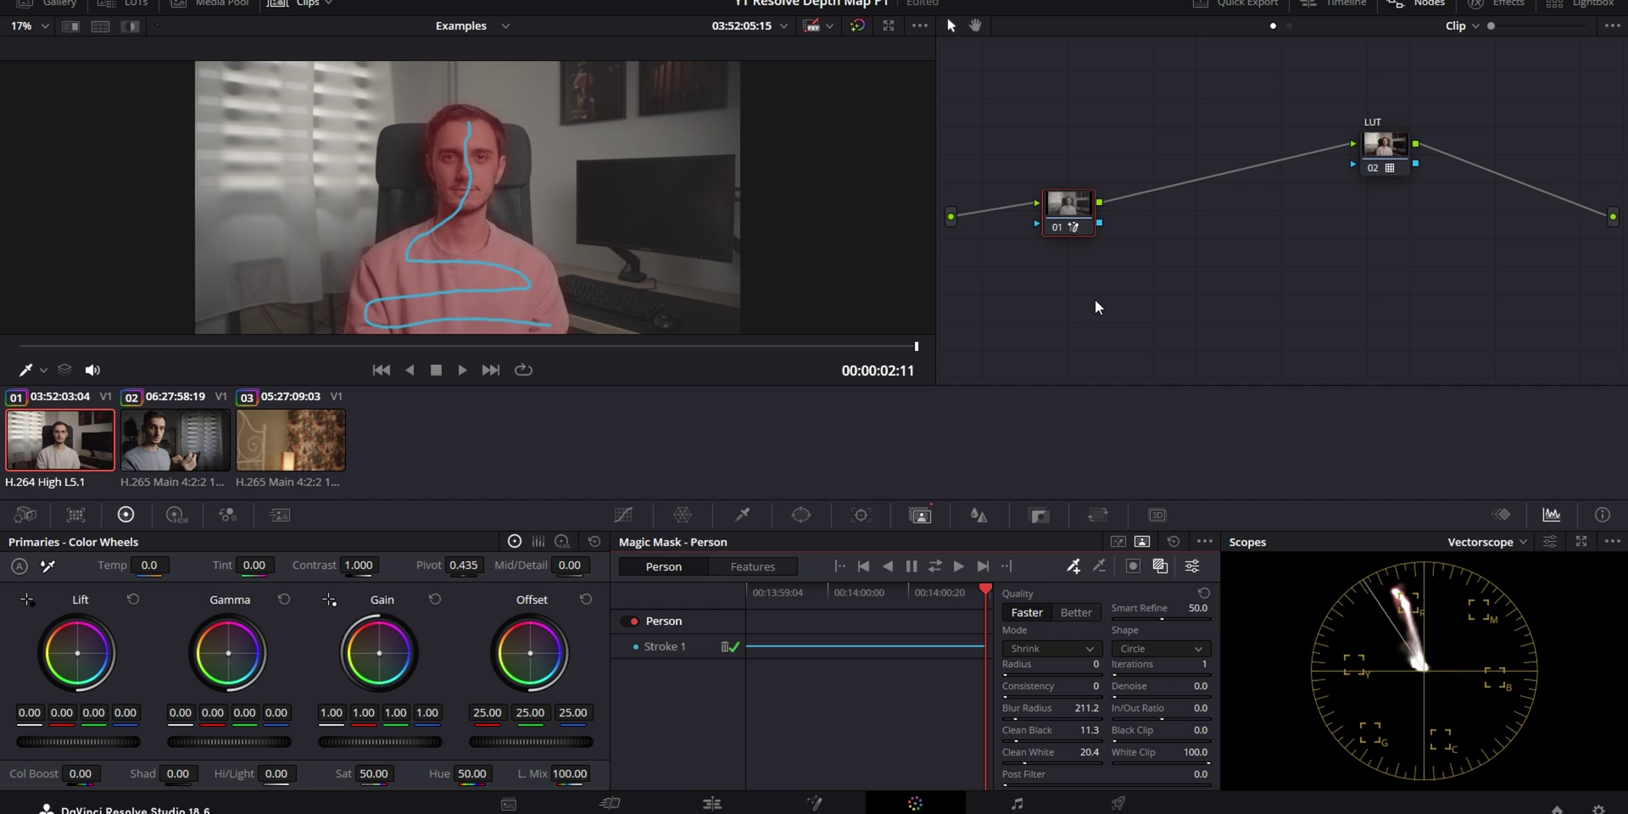
{"action": "left_click", "coordinate": [1161, 567]}
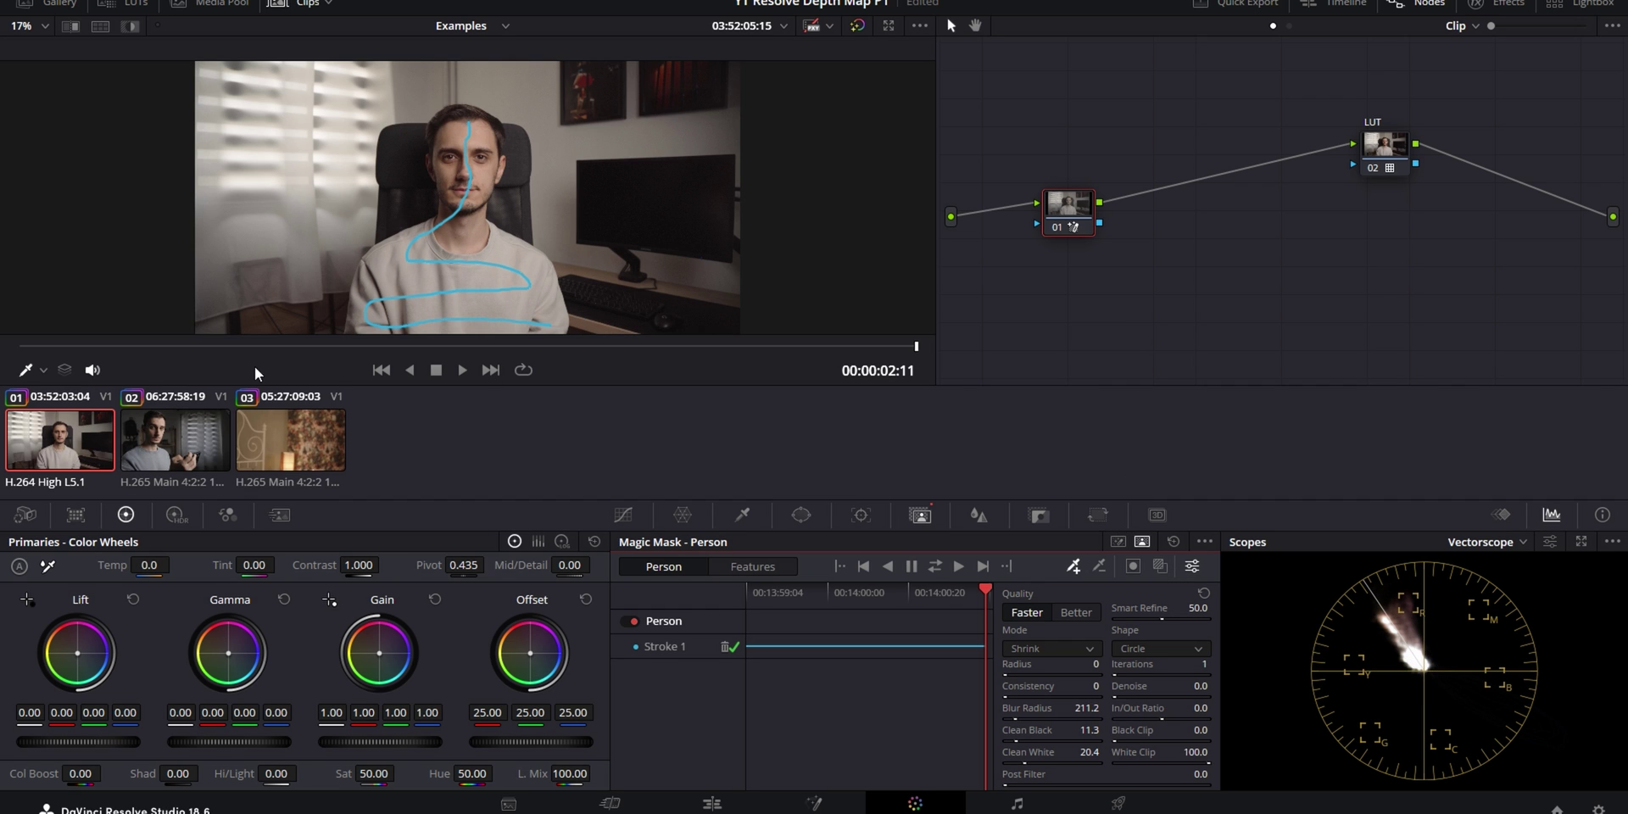
{"action": "left_click", "coordinate": [41, 371]}
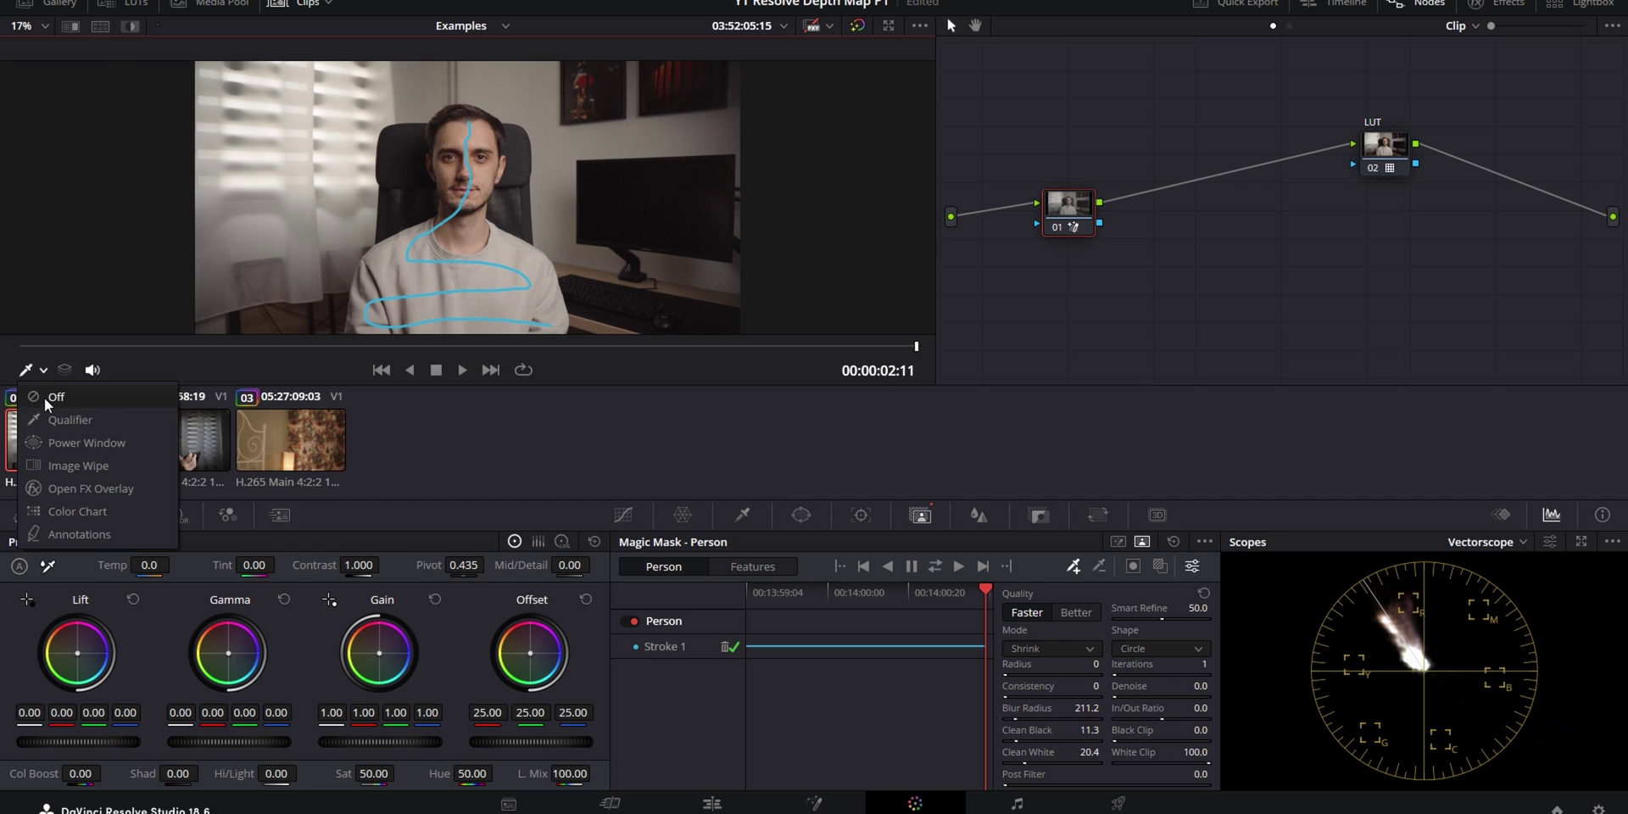
{"action": "left_click", "coordinate": [48, 397]}
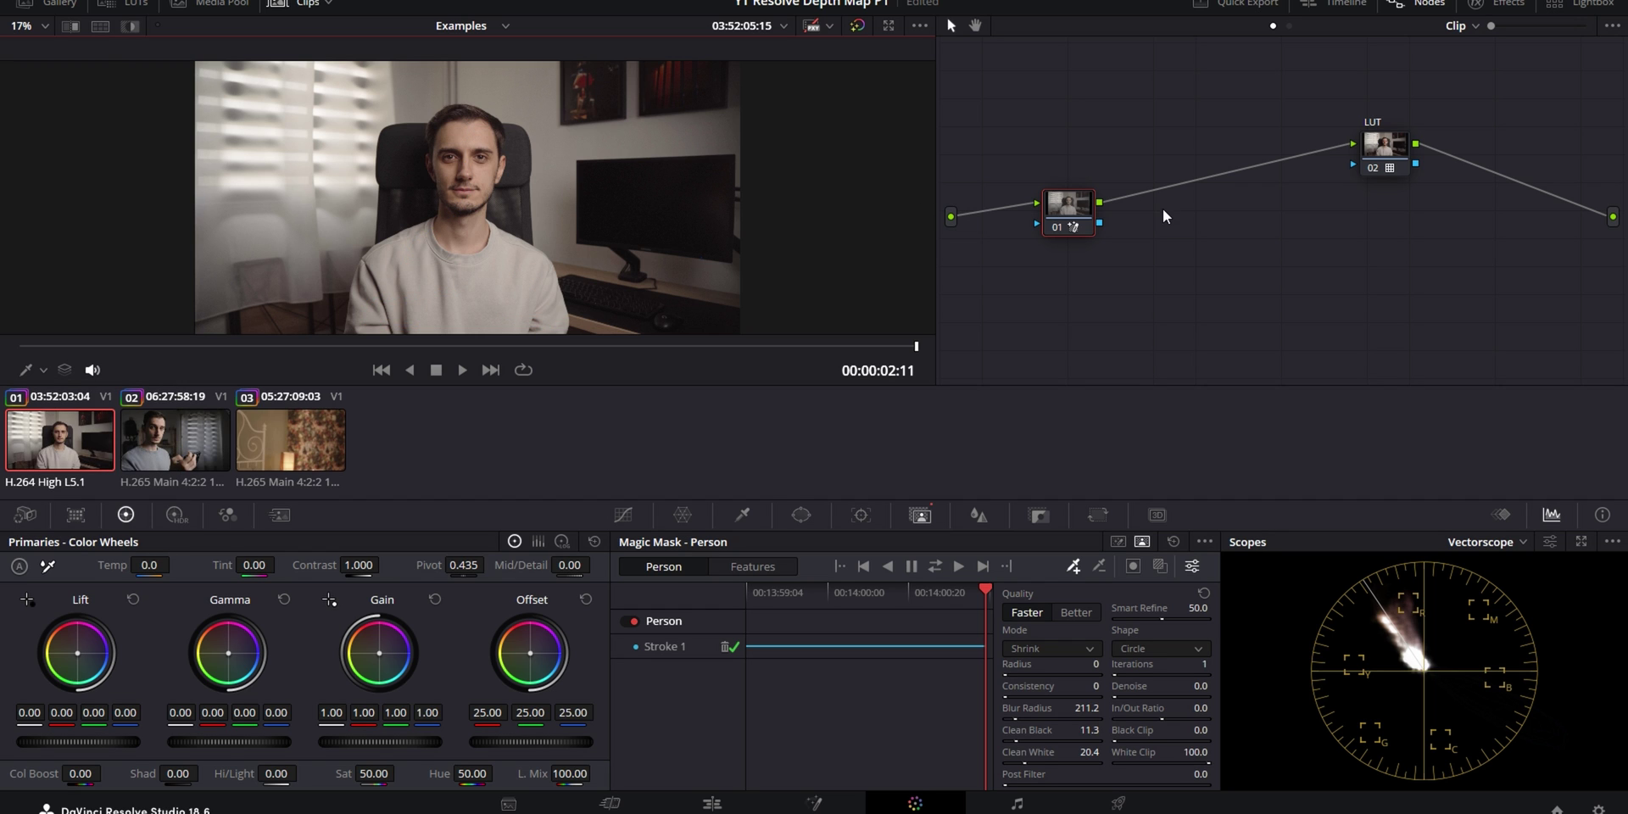
Add a serial node keyed by node 01's mask and darken it by setting Offset to 10.00 on all channels.
{"action": "left_click", "coordinate": [1162, 207]}
{"action": "key", "text": "alt+s"}
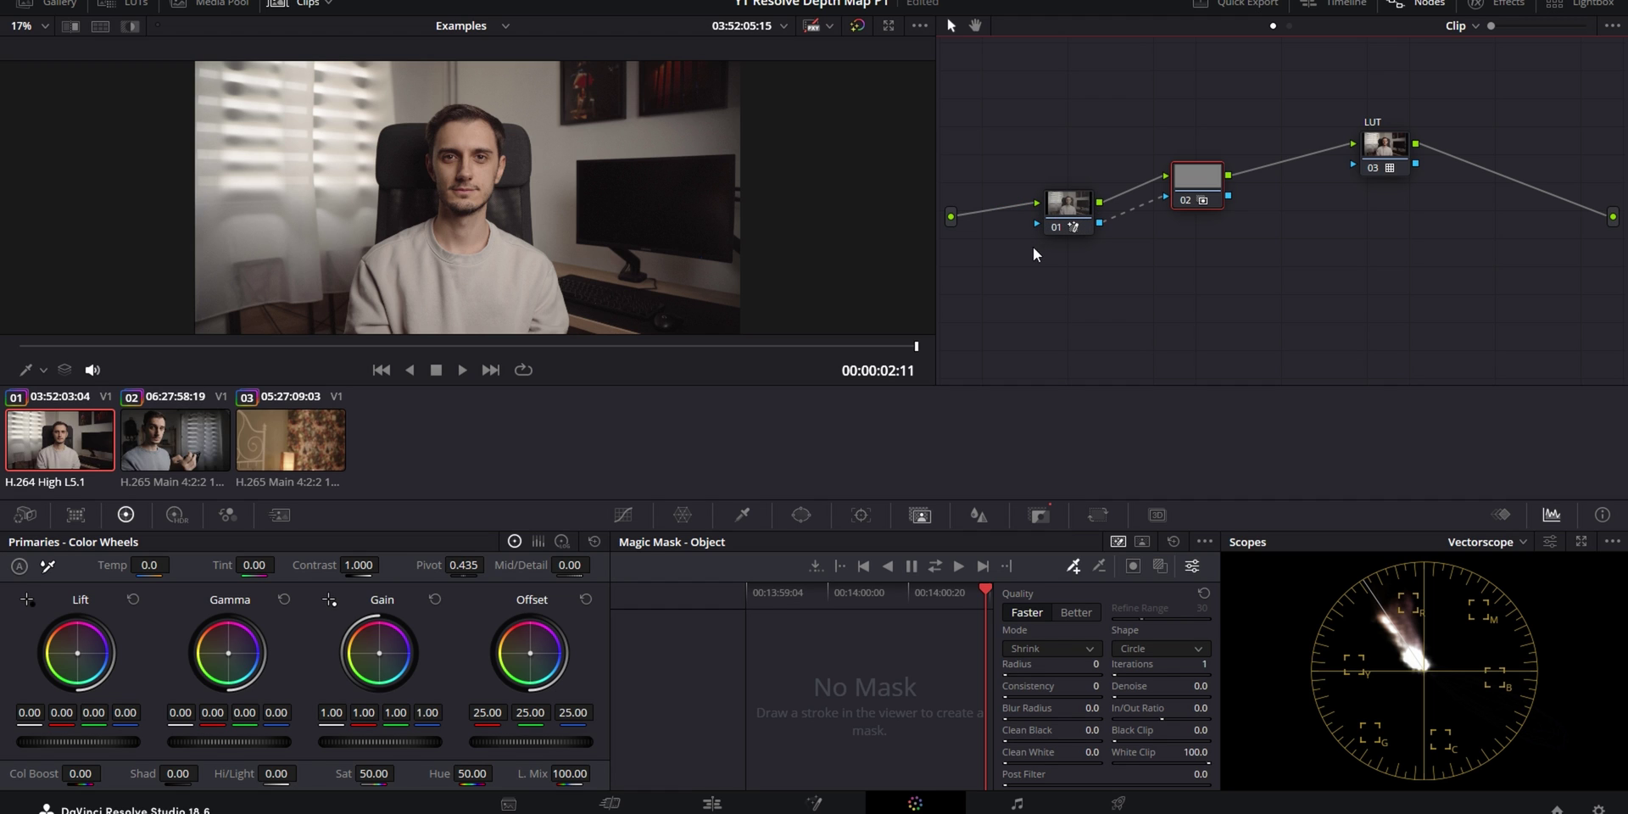
{"action": "left_click_drag", "start_coordinate": [535, 746], "coordinate": [522, 741]}
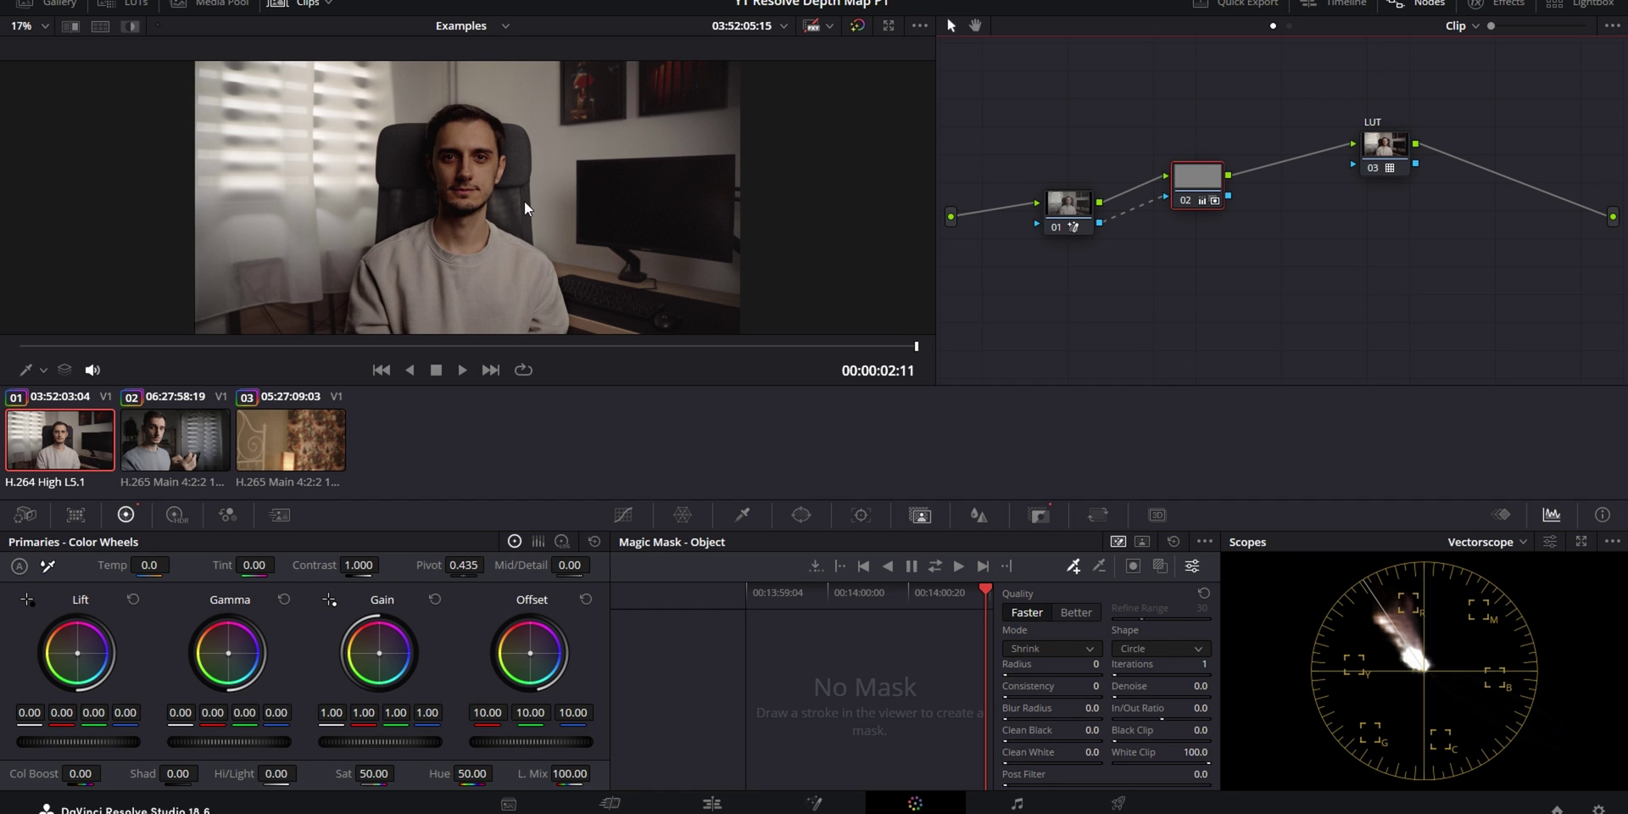
Invert the Magic Mask on node 01 and cool the node's Temp to about -410.
{"action": "left_click", "coordinate": [1070, 202]}
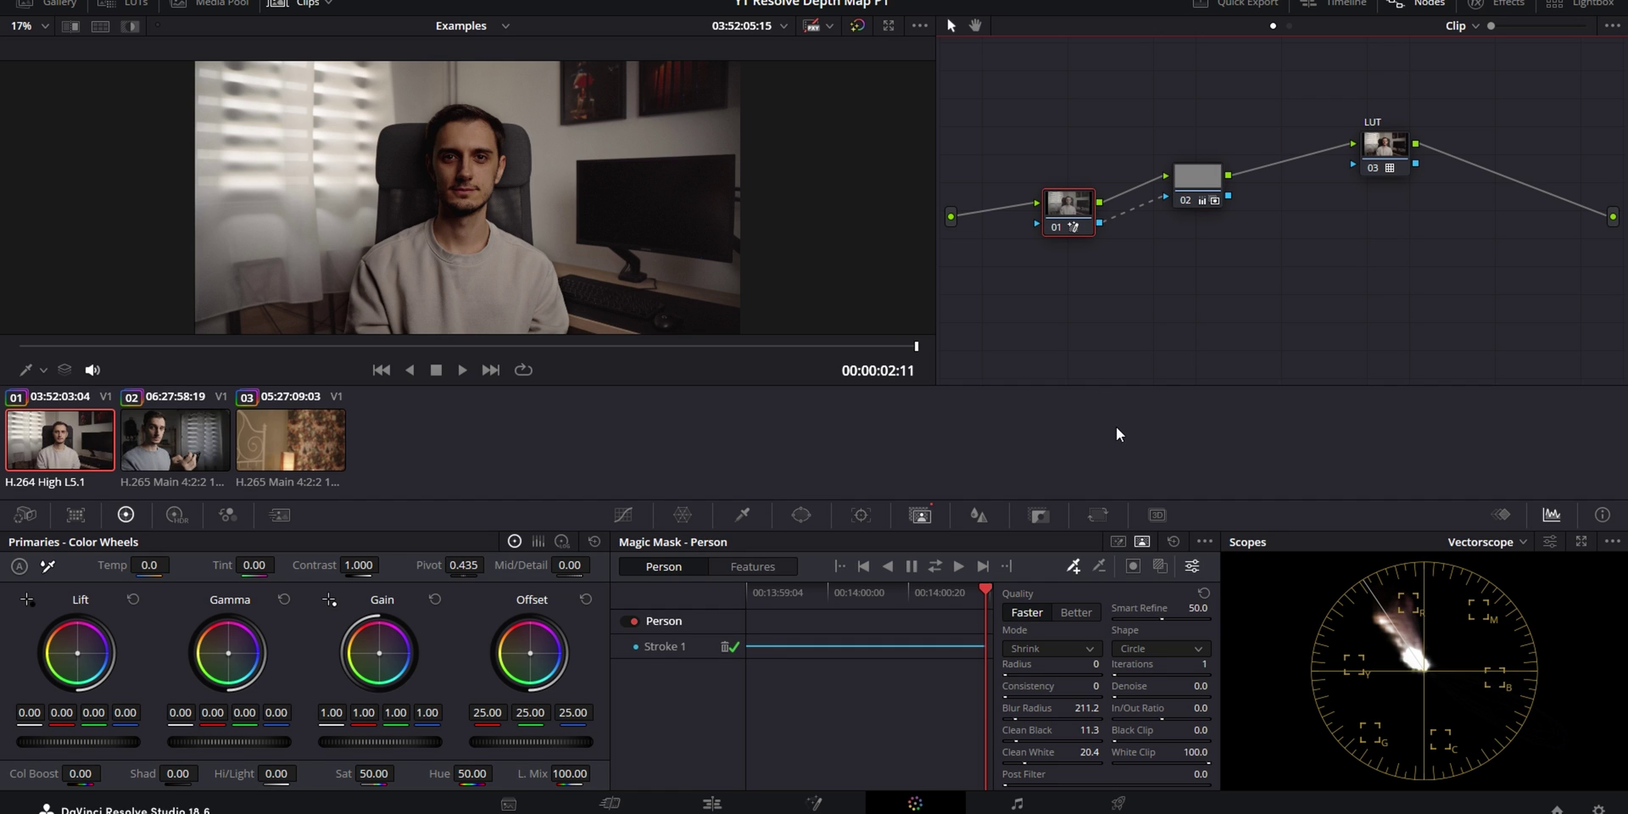
{"action": "left_click", "coordinate": [1132, 564]}
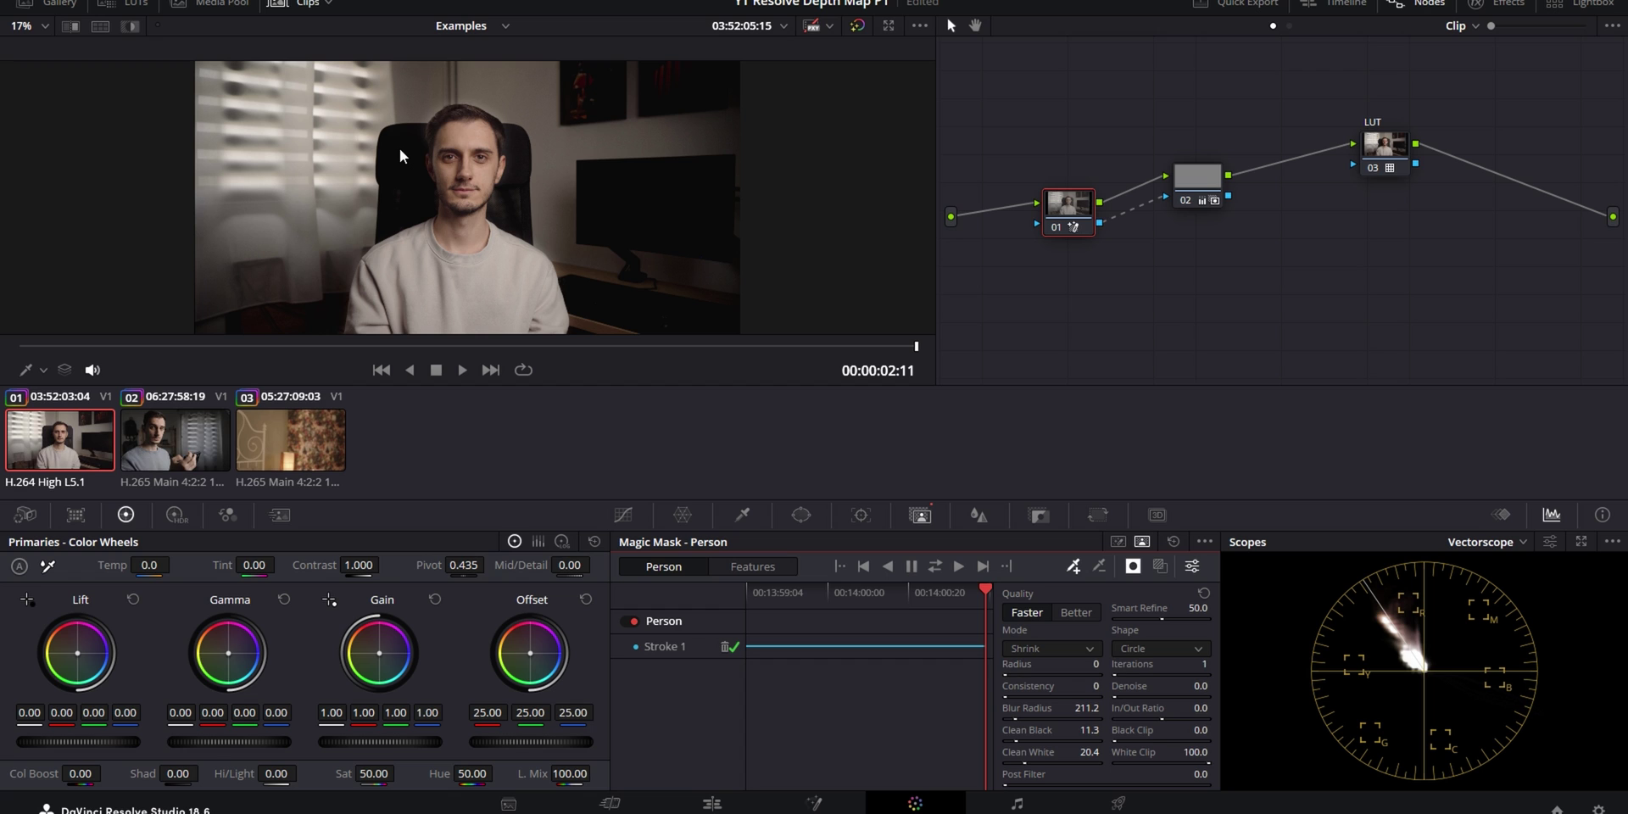
{"action": "double_click", "coordinate": [154, 564]}
{"action": "type", "text": "-300"}
{"action": "key", "text": "Return"}
{"action": "type", "text": "-500"}
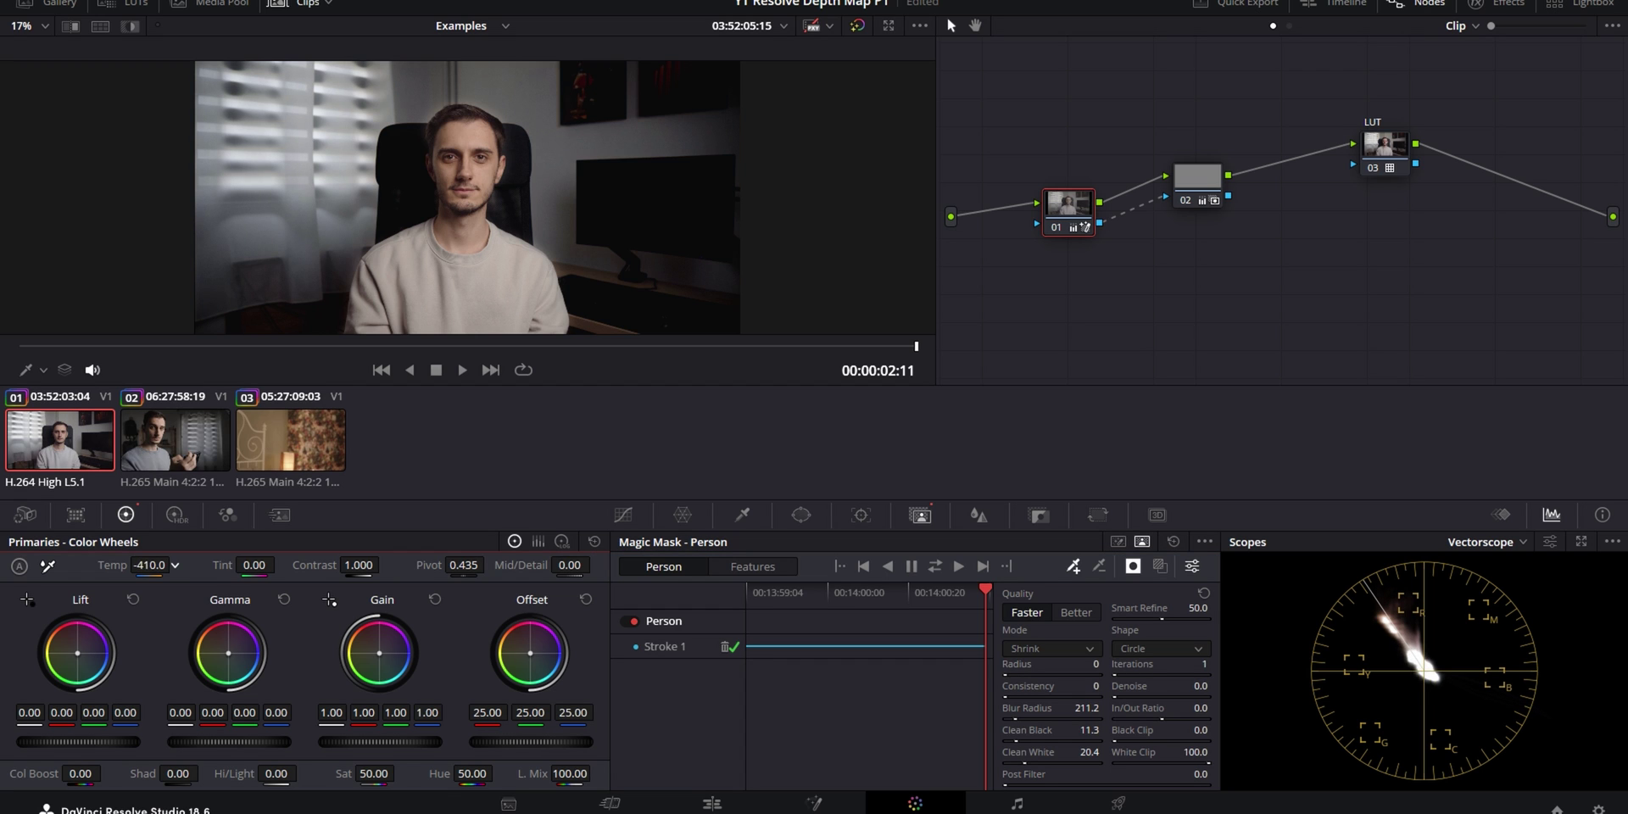
{"action": "key", "text": "Return"}
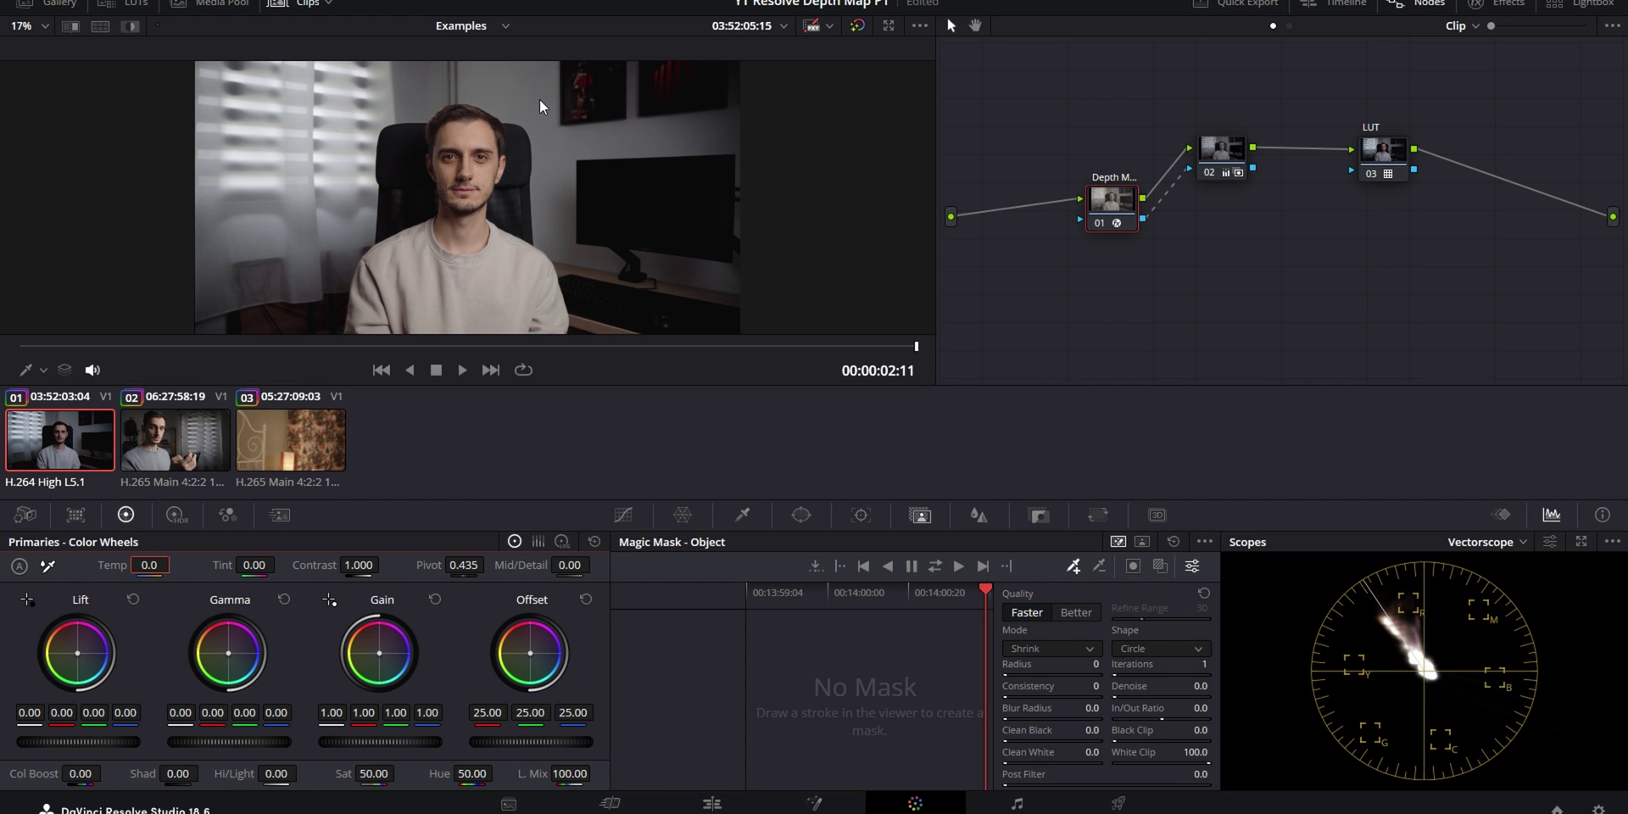
Compare the clip's grade versions side by side in a full-screen split-screen view.
{"action": "left_click", "coordinate": [99, 25]}
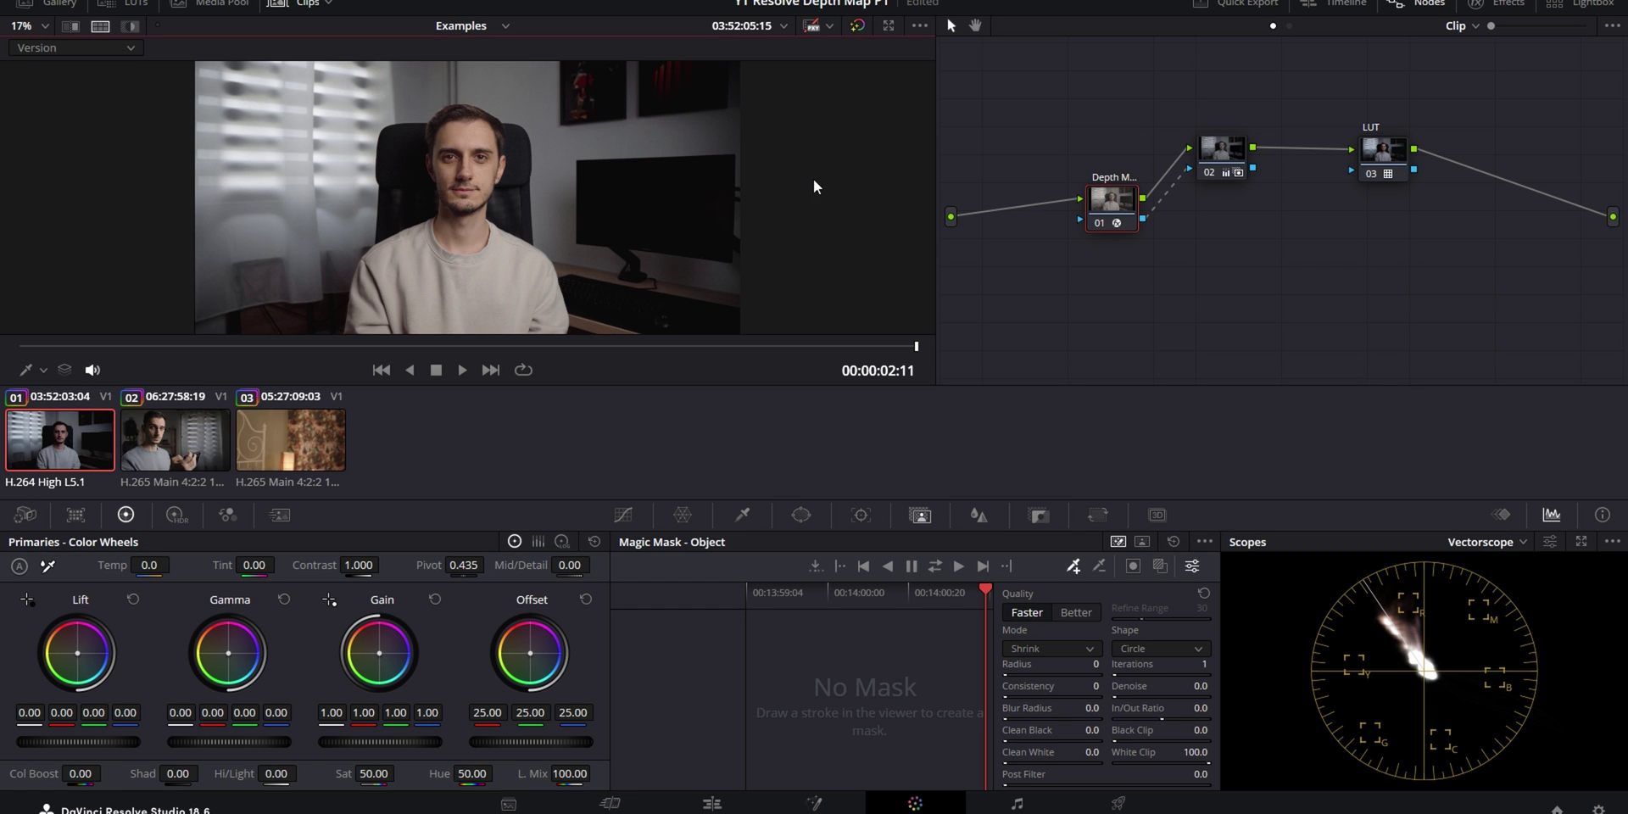
{"action": "key", "text": "ctrl+f"}
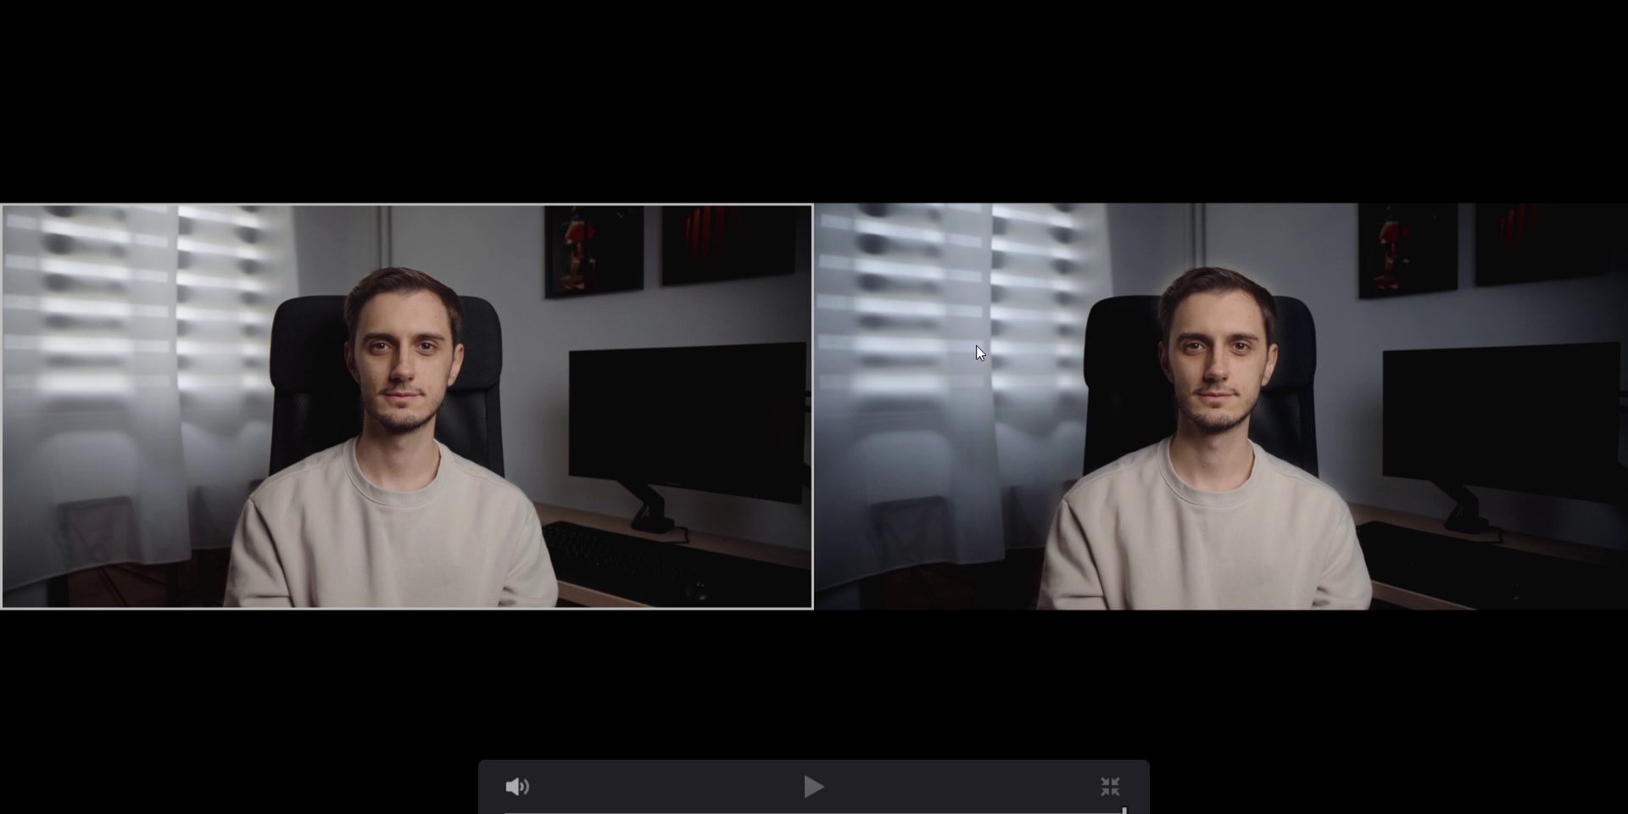
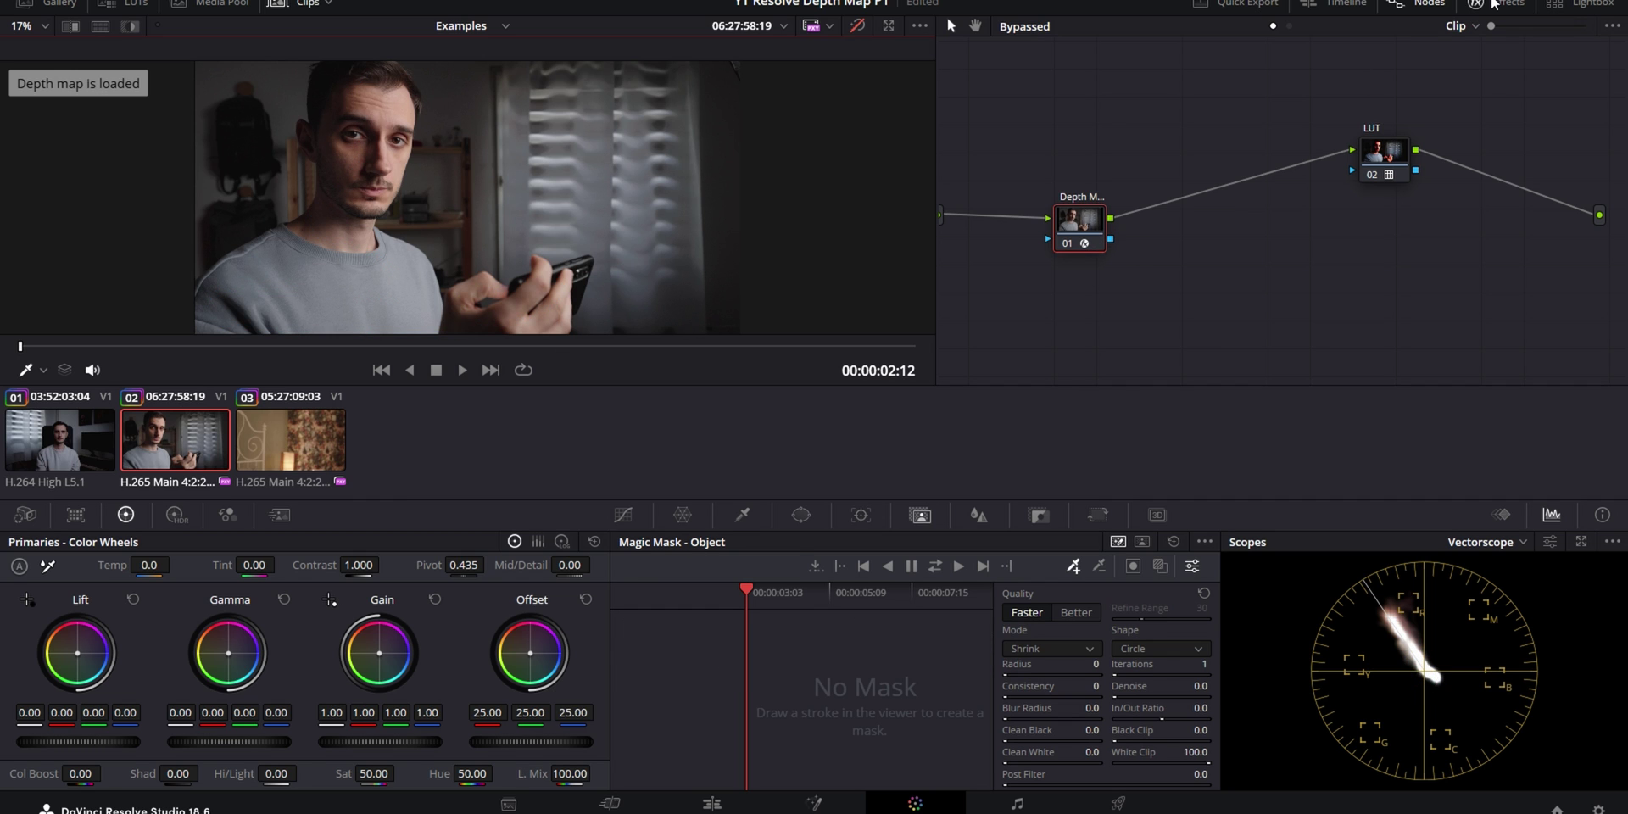
Open the Depth Map settings on clip 02, re-enable the bypassed grade and briefly check the Depth Map Preview.
{"action": "left_click", "coordinate": [1495, 4]}
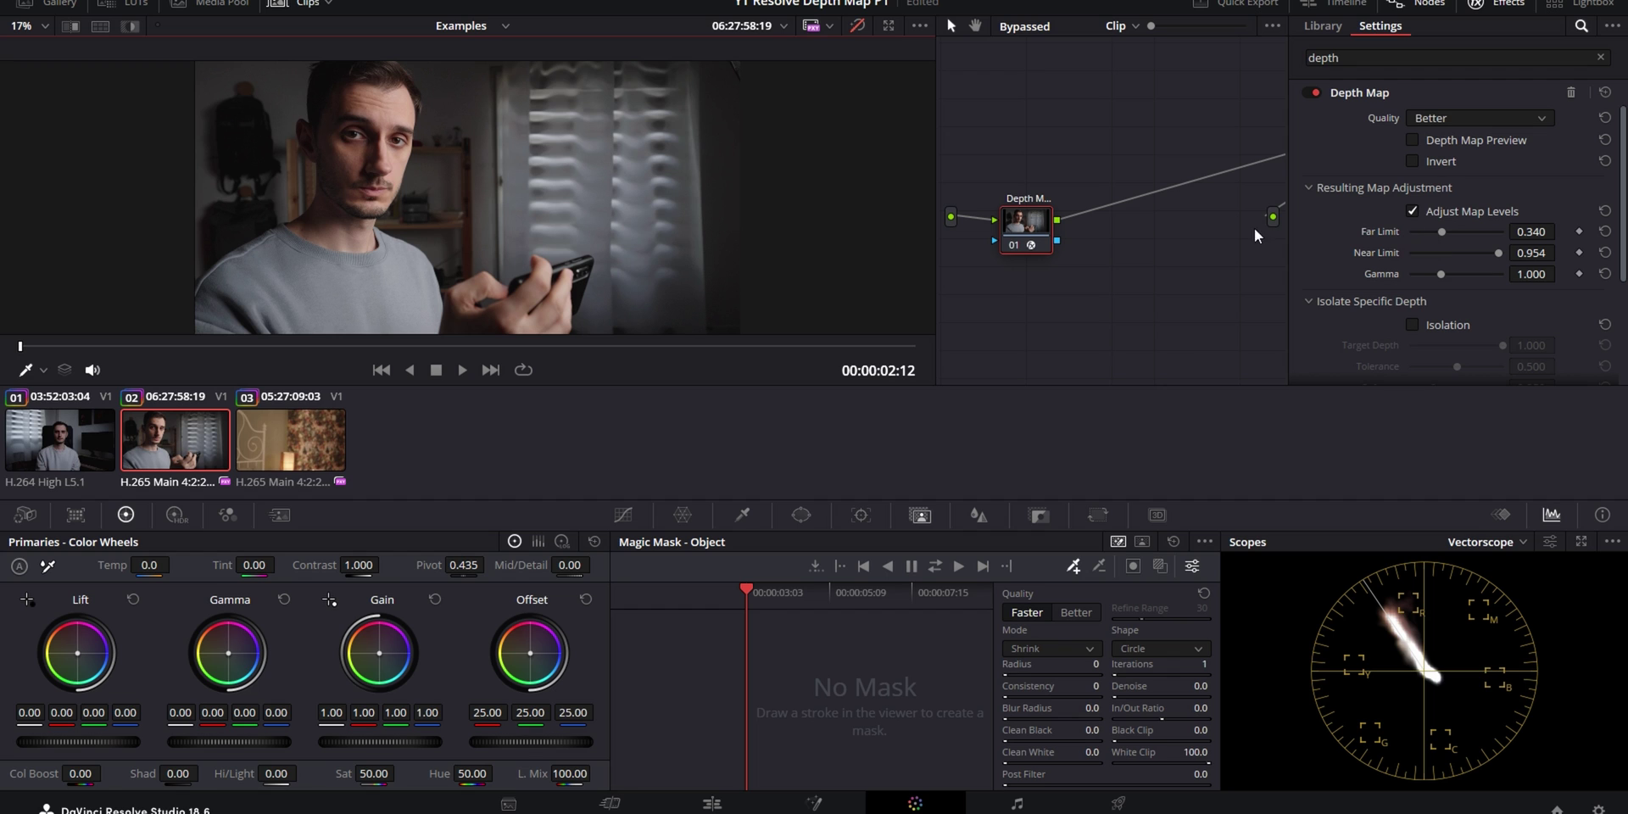
{"action": "key", "text": "shift+d"}
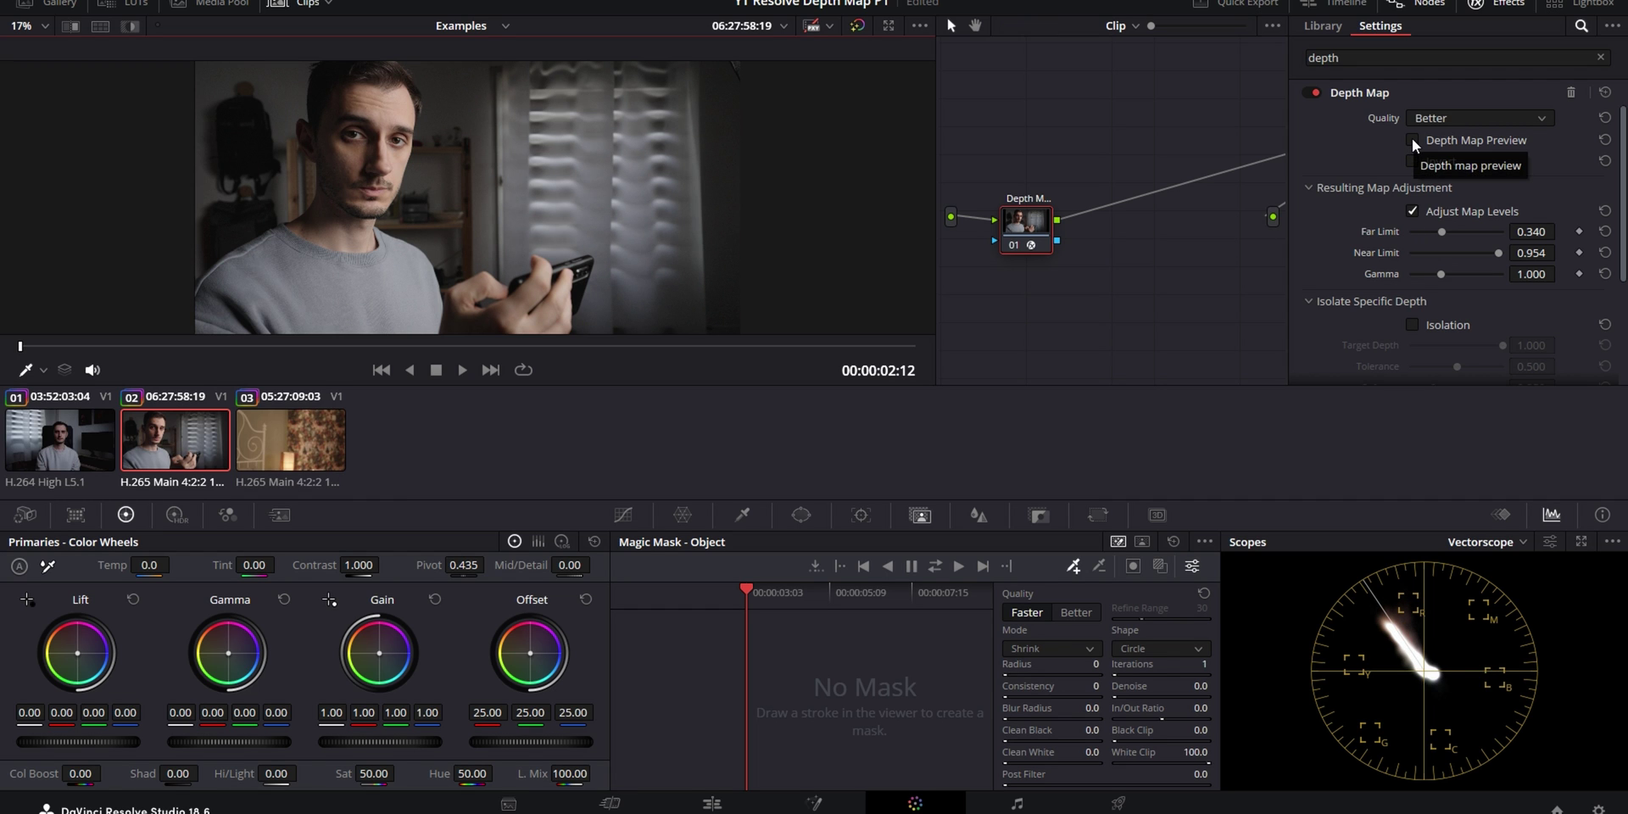
{"action": "left_click", "coordinate": [1412, 140]}
{"action": "left_click", "coordinate": [1412, 140]}
Play clip 02 with the grade bypassed to examine the subject's movement, and turn the grade back on.
{"action": "key", "text": "shift+d"}
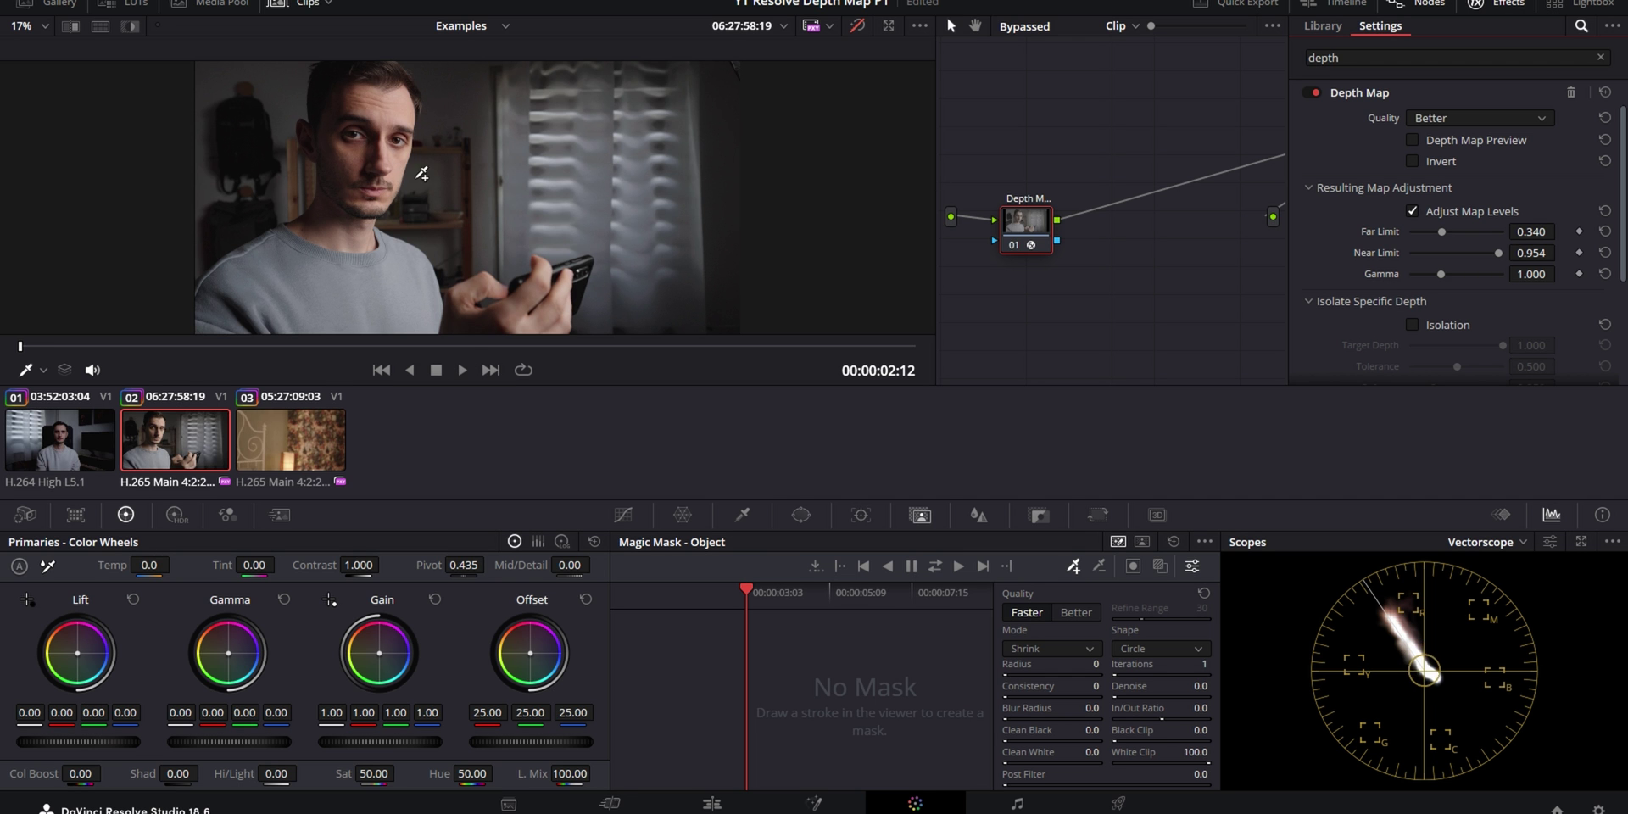
{"action": "left_click", "coordinate": [463, 370]}
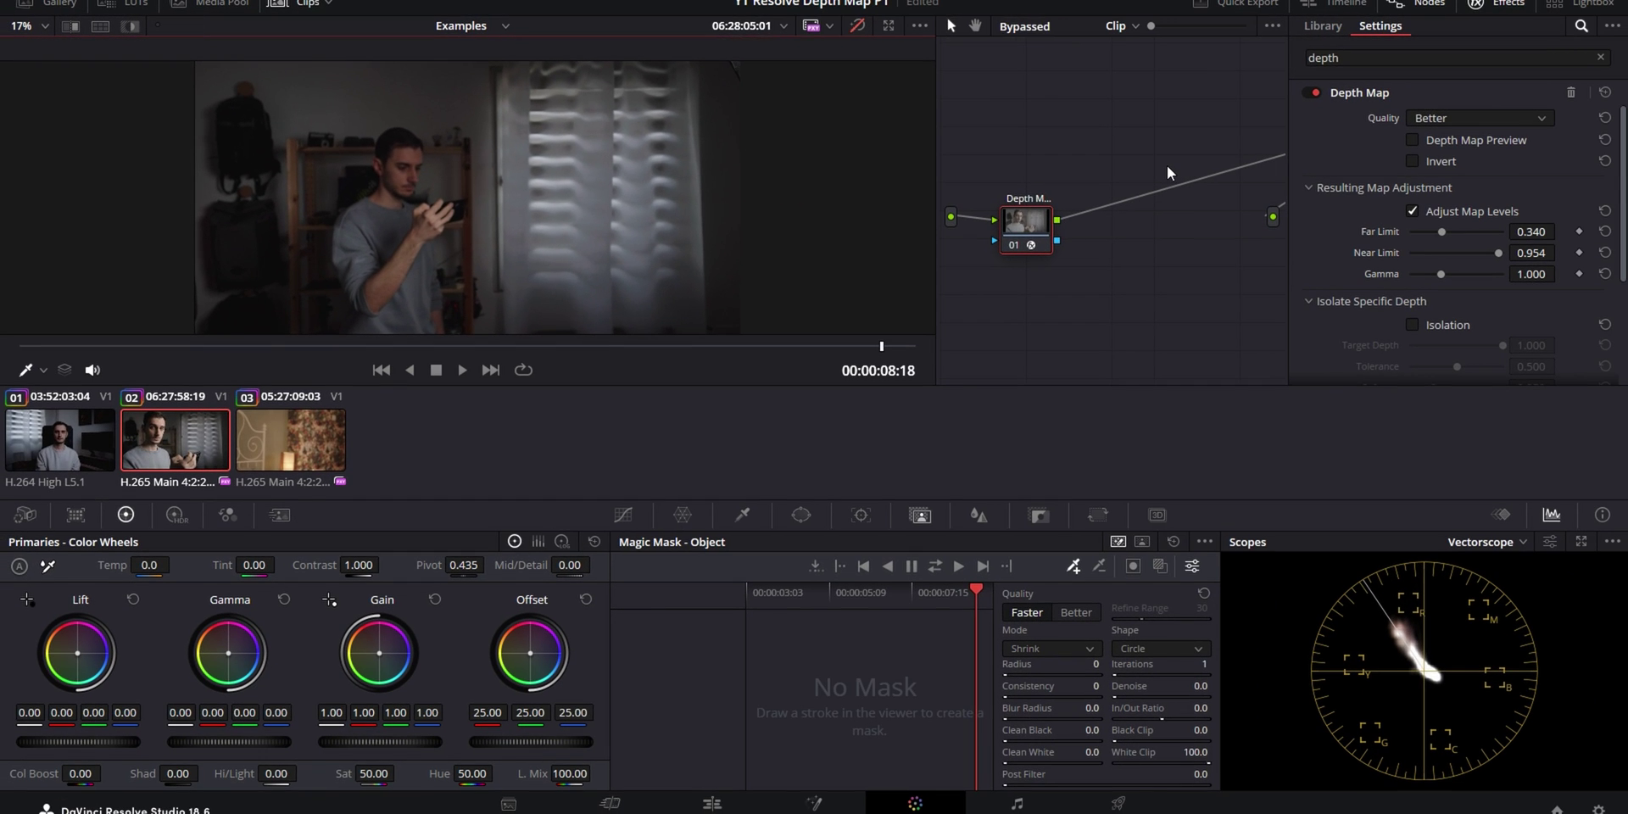
{"action": "key", "text": "shift+d"}
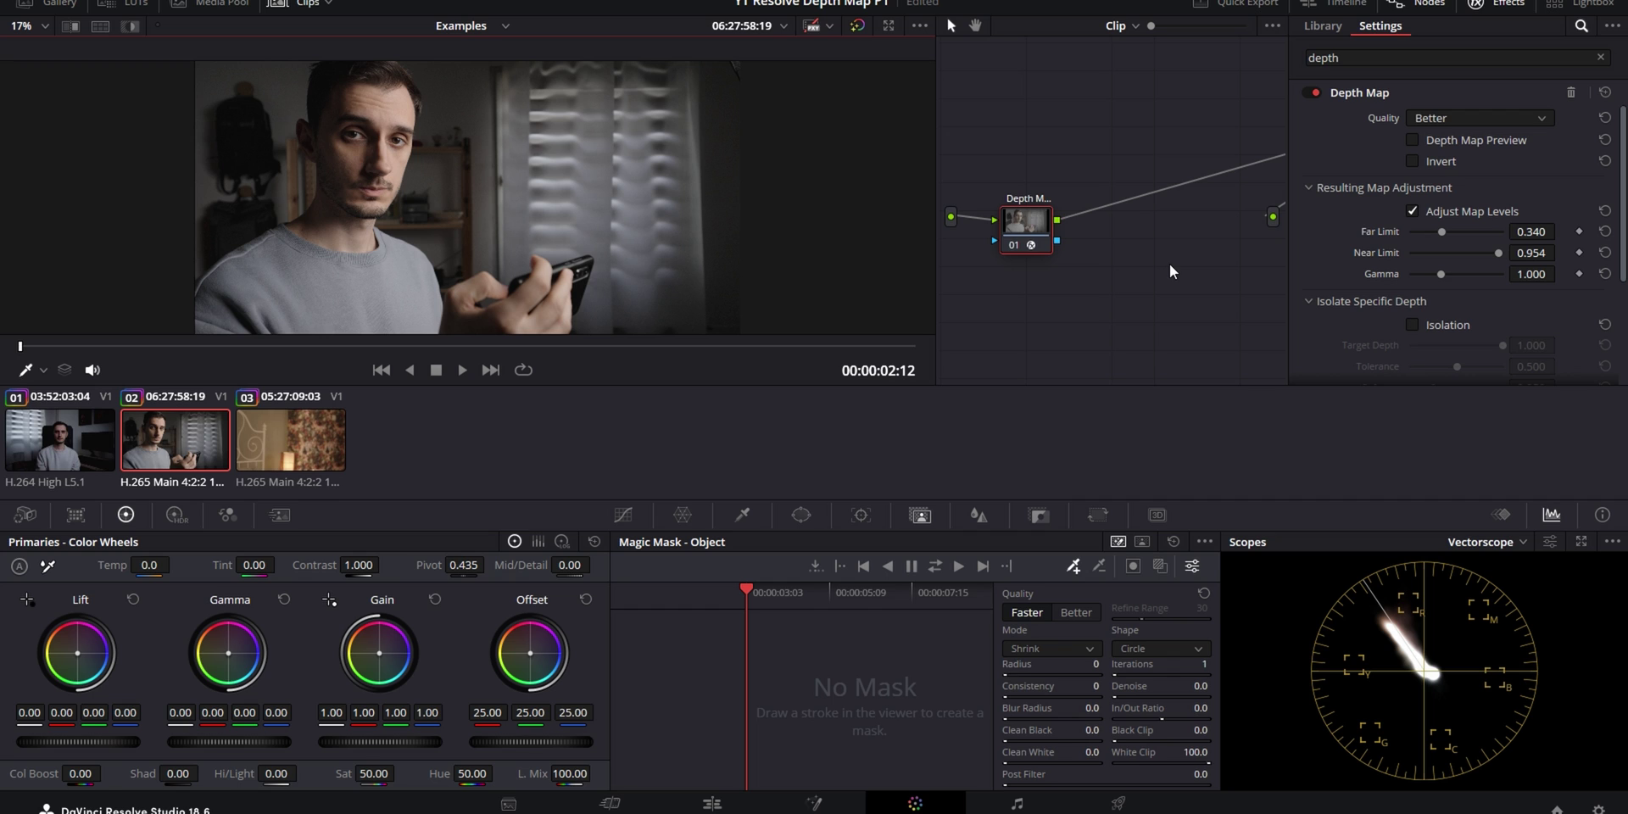
Add a serial node keyed by the Depth Map node and set its Offset to 10.00 on all channels.
{"action": "key", "text": "alt+s"}
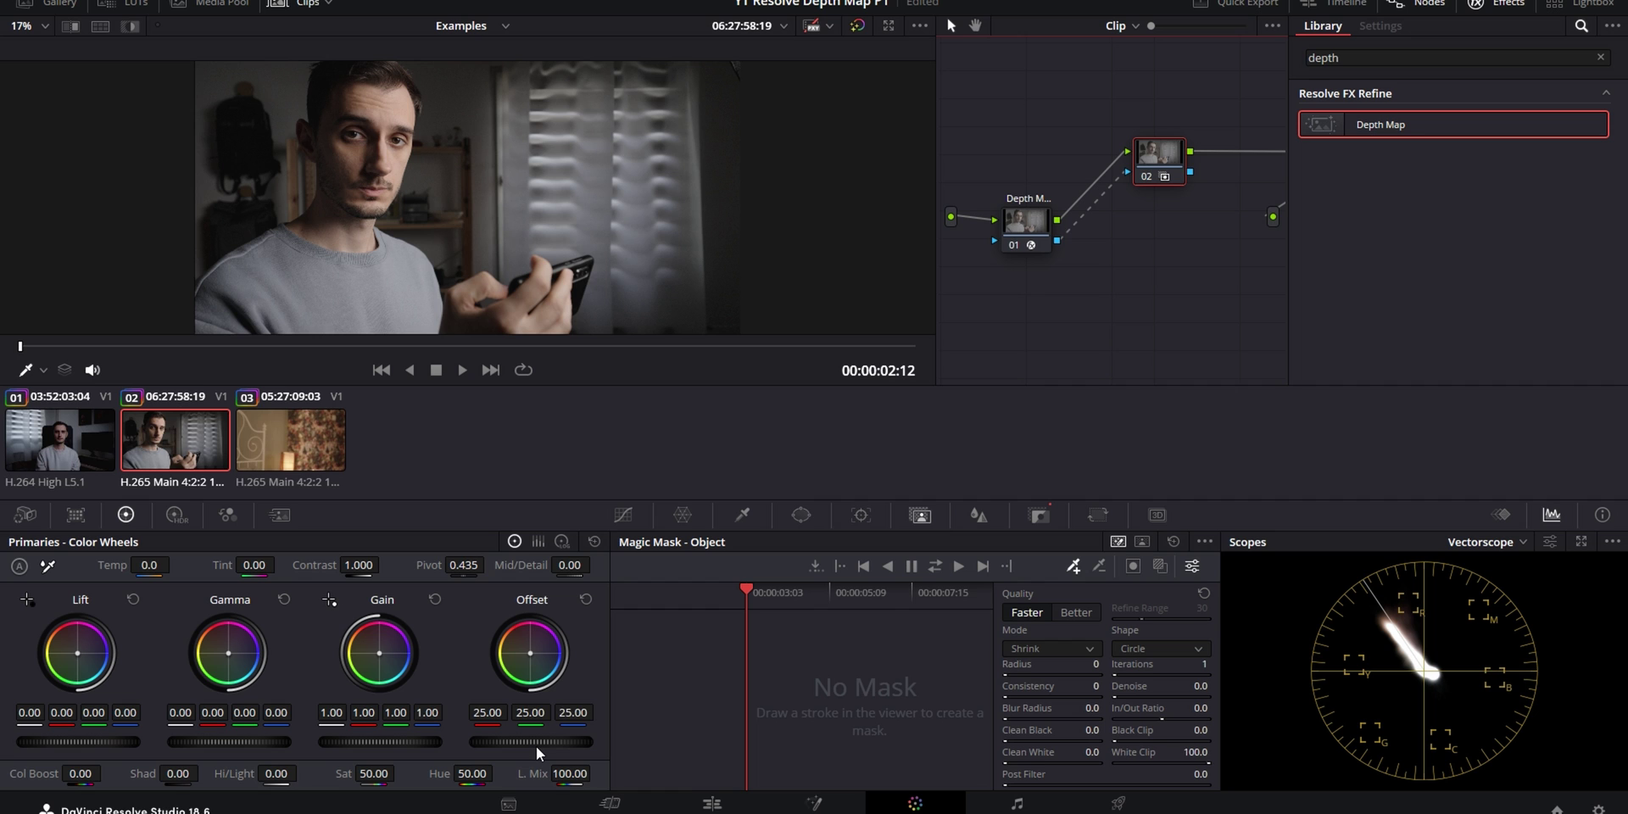
{"action": "scroll", "coordinate": [531, 741], "scroll_direction": "down", "scroll_amount": 5}
{"action": "scroll", "coordinate": [531, 741], "scroll_direction": "down", "scroll_amount": 2}
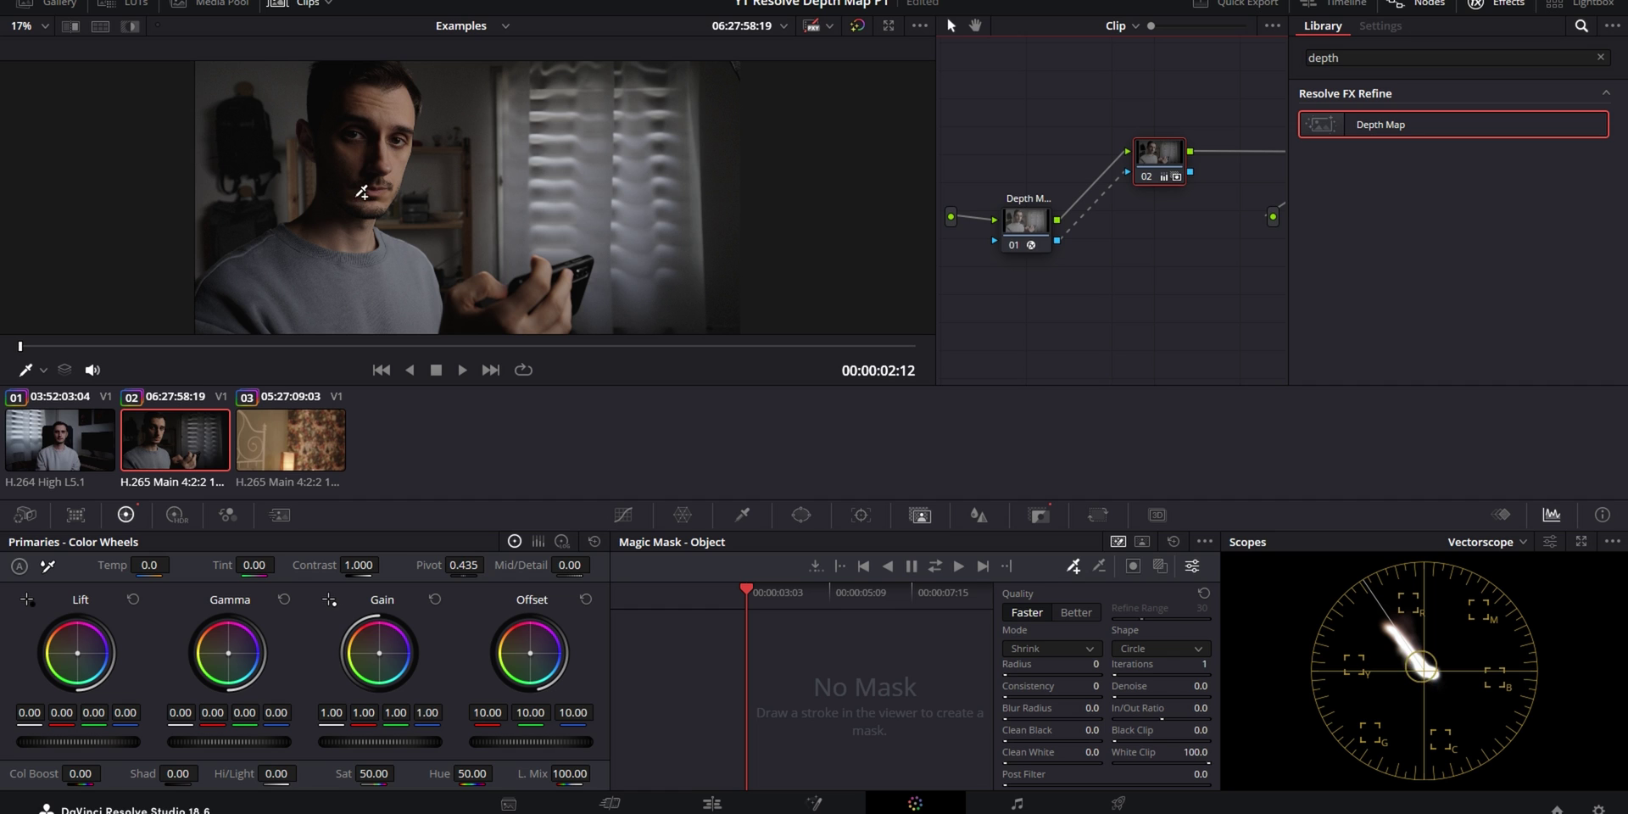
Invert the depth map on node 01 and cool the background by lowering node 02's Temp.
{"action": "left_click", "coordinate": [1026, 222]}
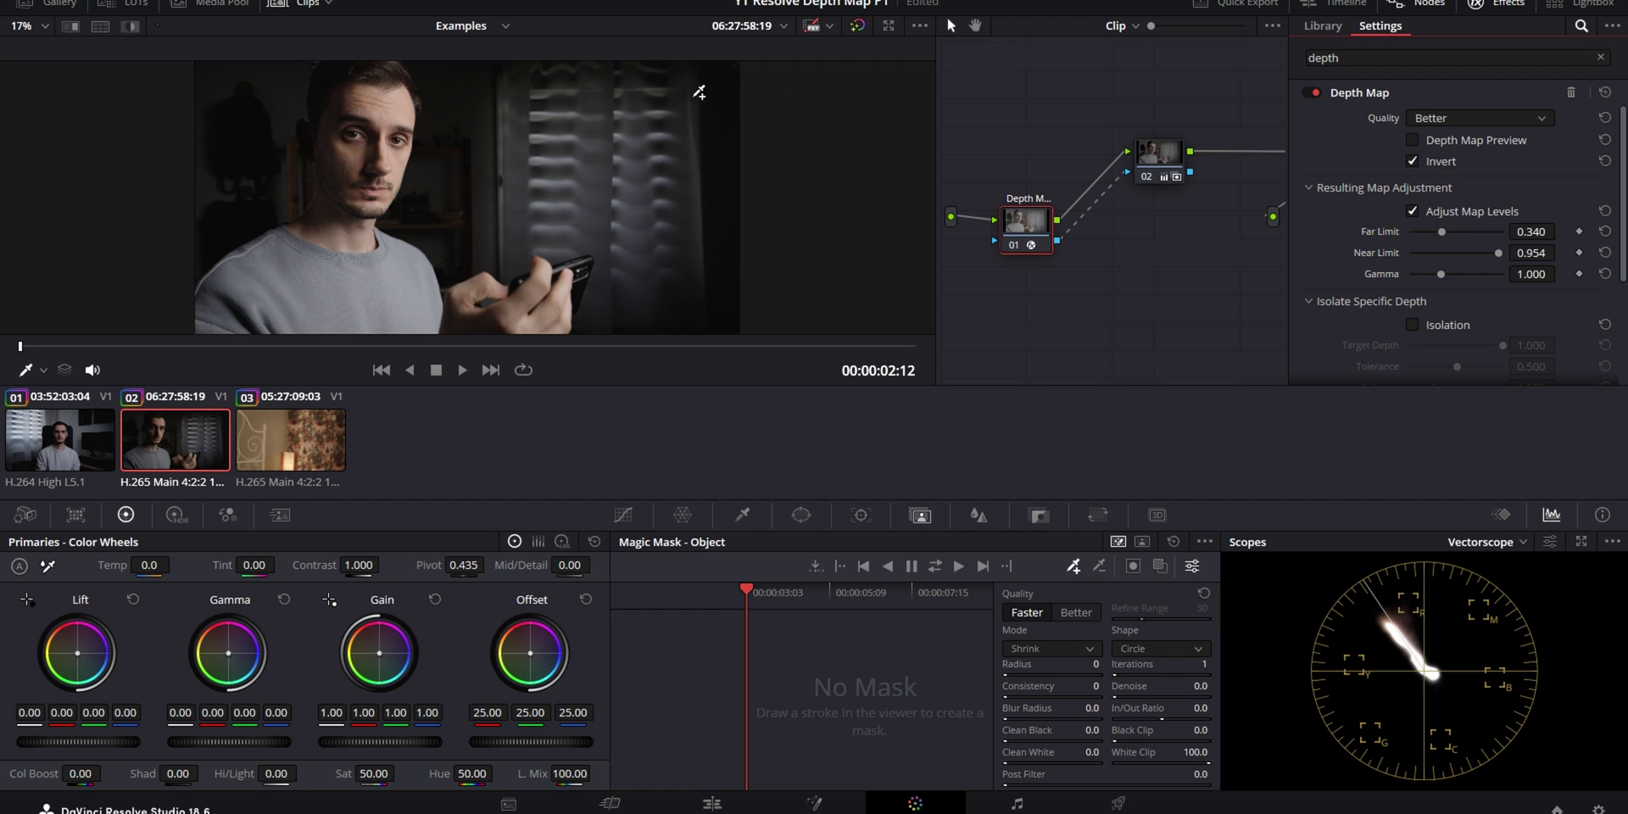
{"action": "left_click", "coordinate": [1160, 156]}
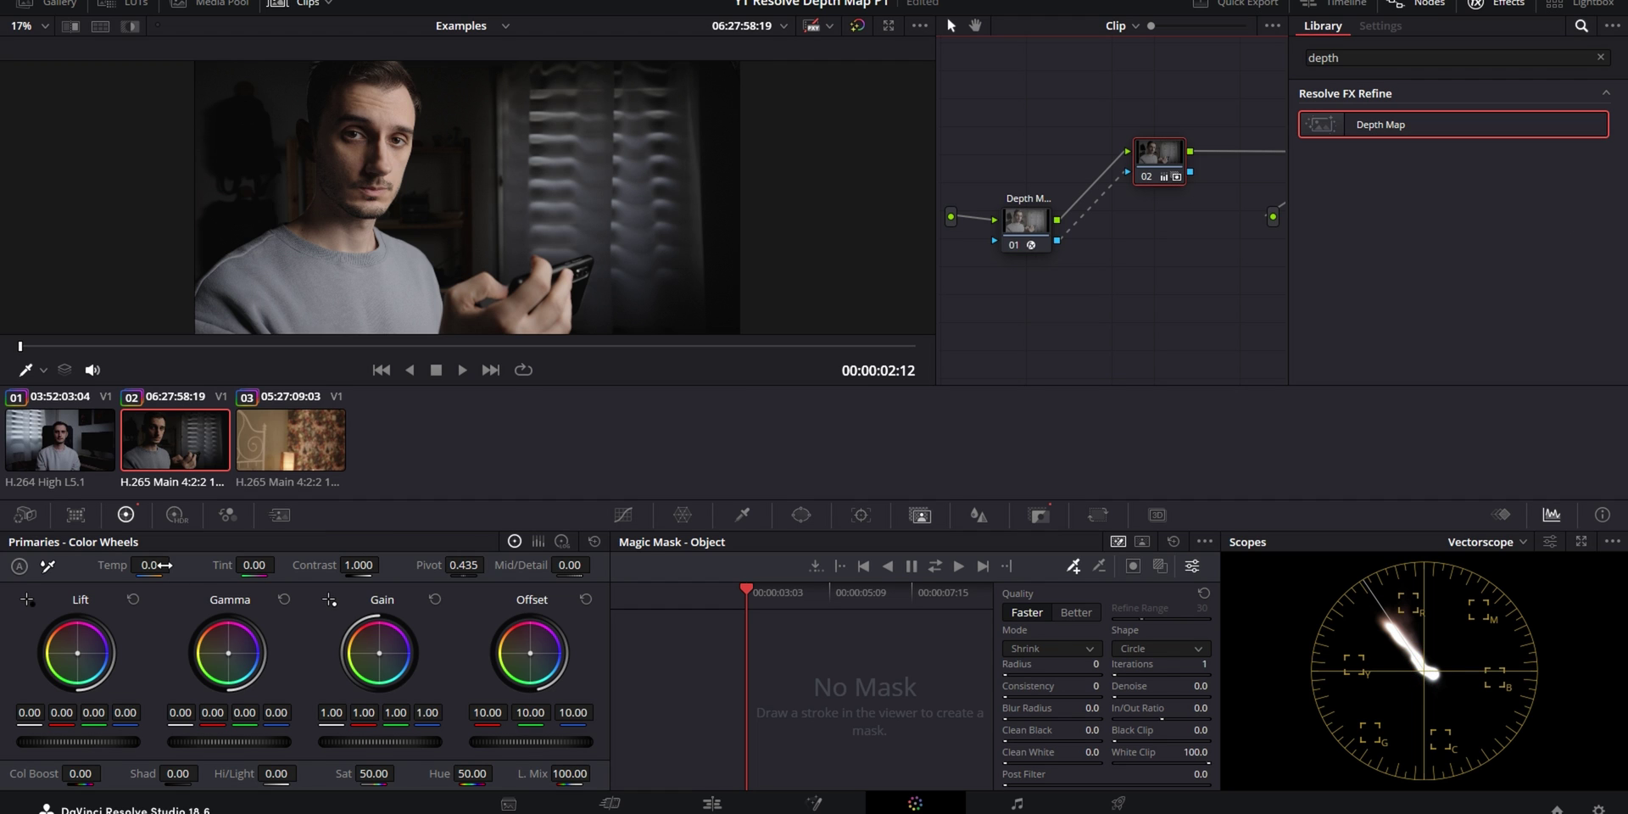
{"action": "left_click_drag", "start_coordinate": [161, 565], "coordinate": [110, 565]}
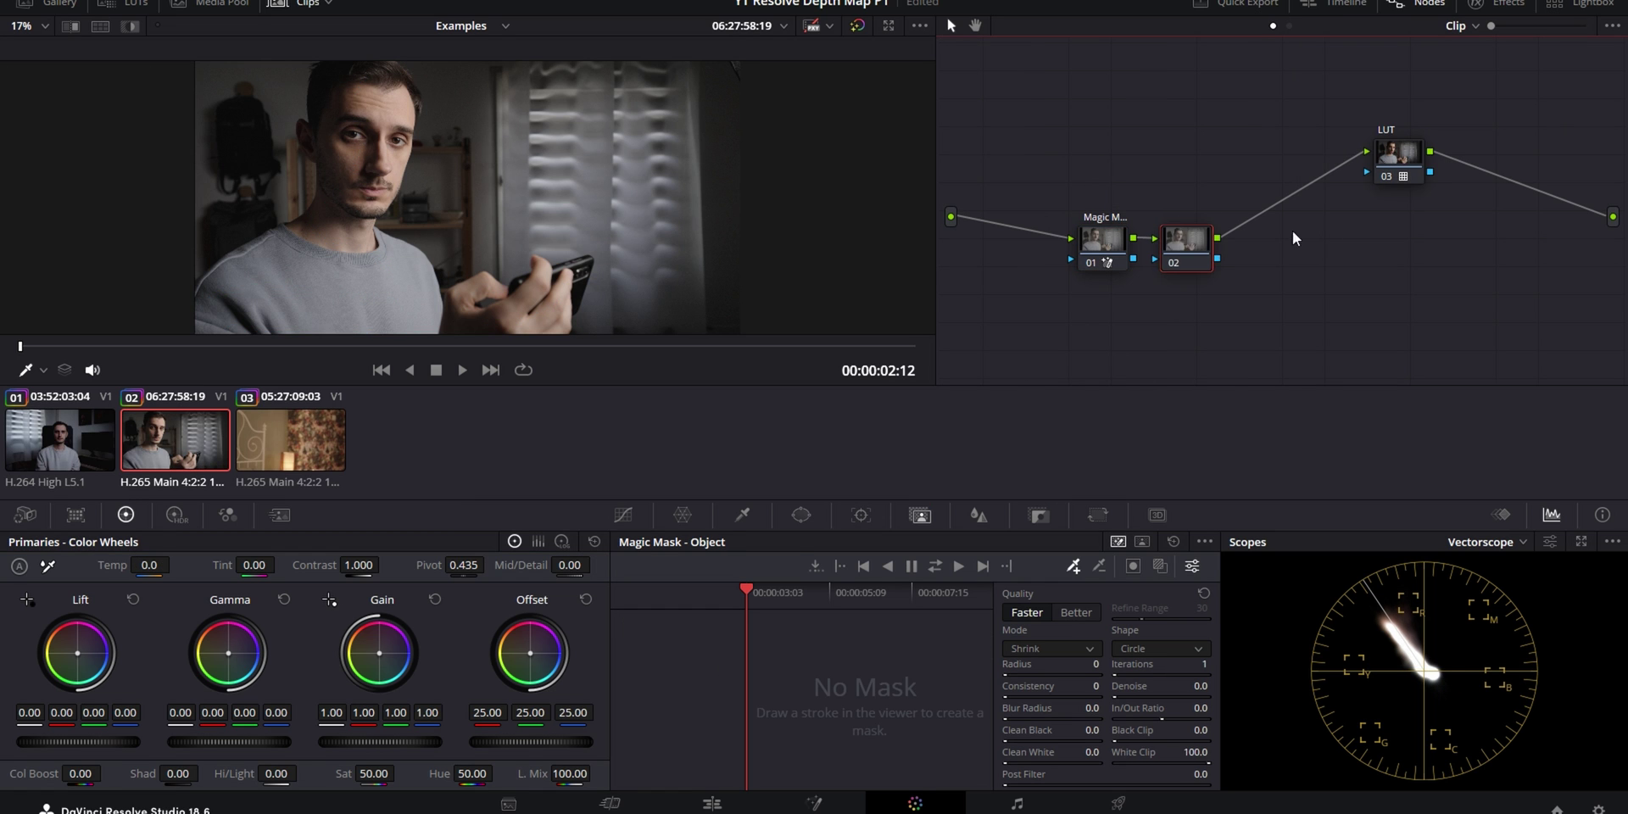
In the Magic Mask version, reposition node 02 and link the Magic Mask node's key output to node 02's key input.
{"action": "left_click_drag", "start_coordinate": [1187, 242], "coordinate": [1225, 159]}
{"action": "left_click_drag", "start_coordinate": [1134, 258], "coordinate": [1195, 182]}
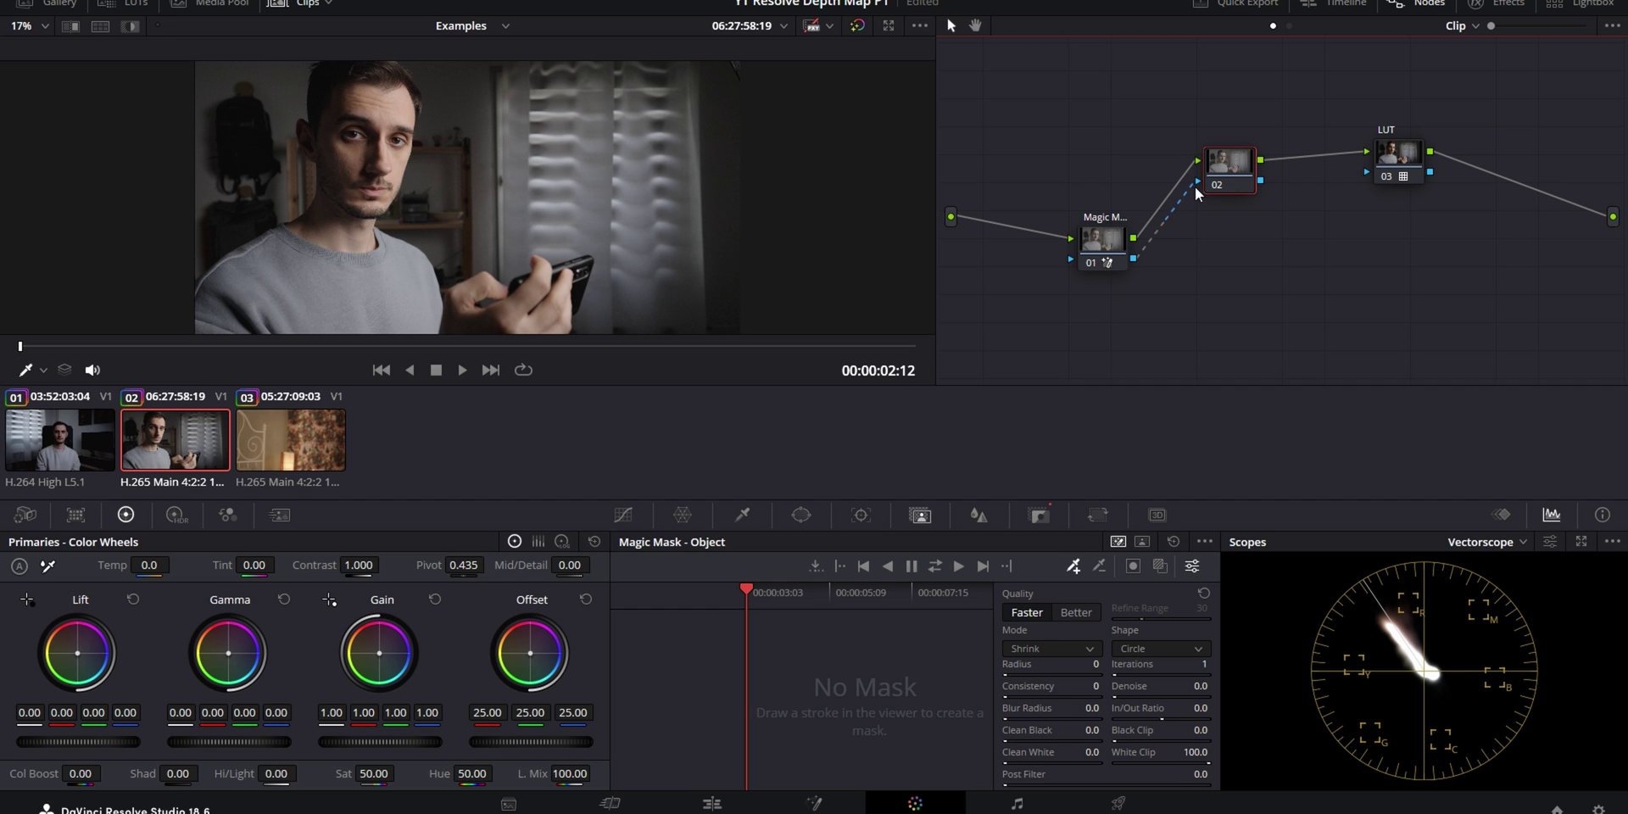
Darken node 02 by lowering Offset on all channels and invert the Person mask on node 01.
{"action": "scroll", "coordinate": [537, 741], "scroll_direction": "down", "scroll_amount": 7}
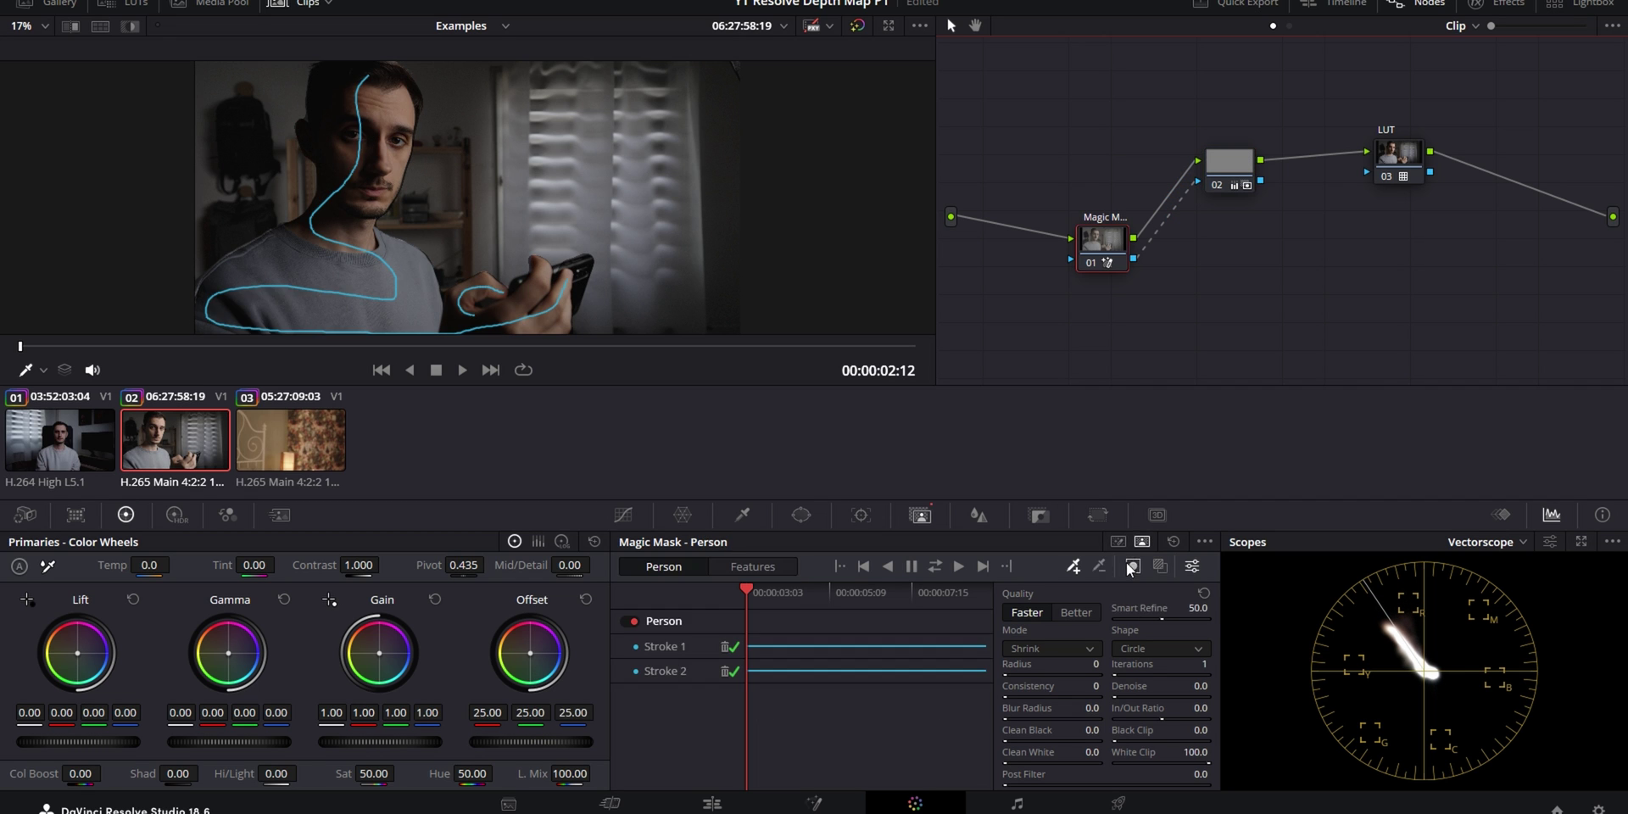
{"action": "left_click", "coordinate": [1134, 566]}
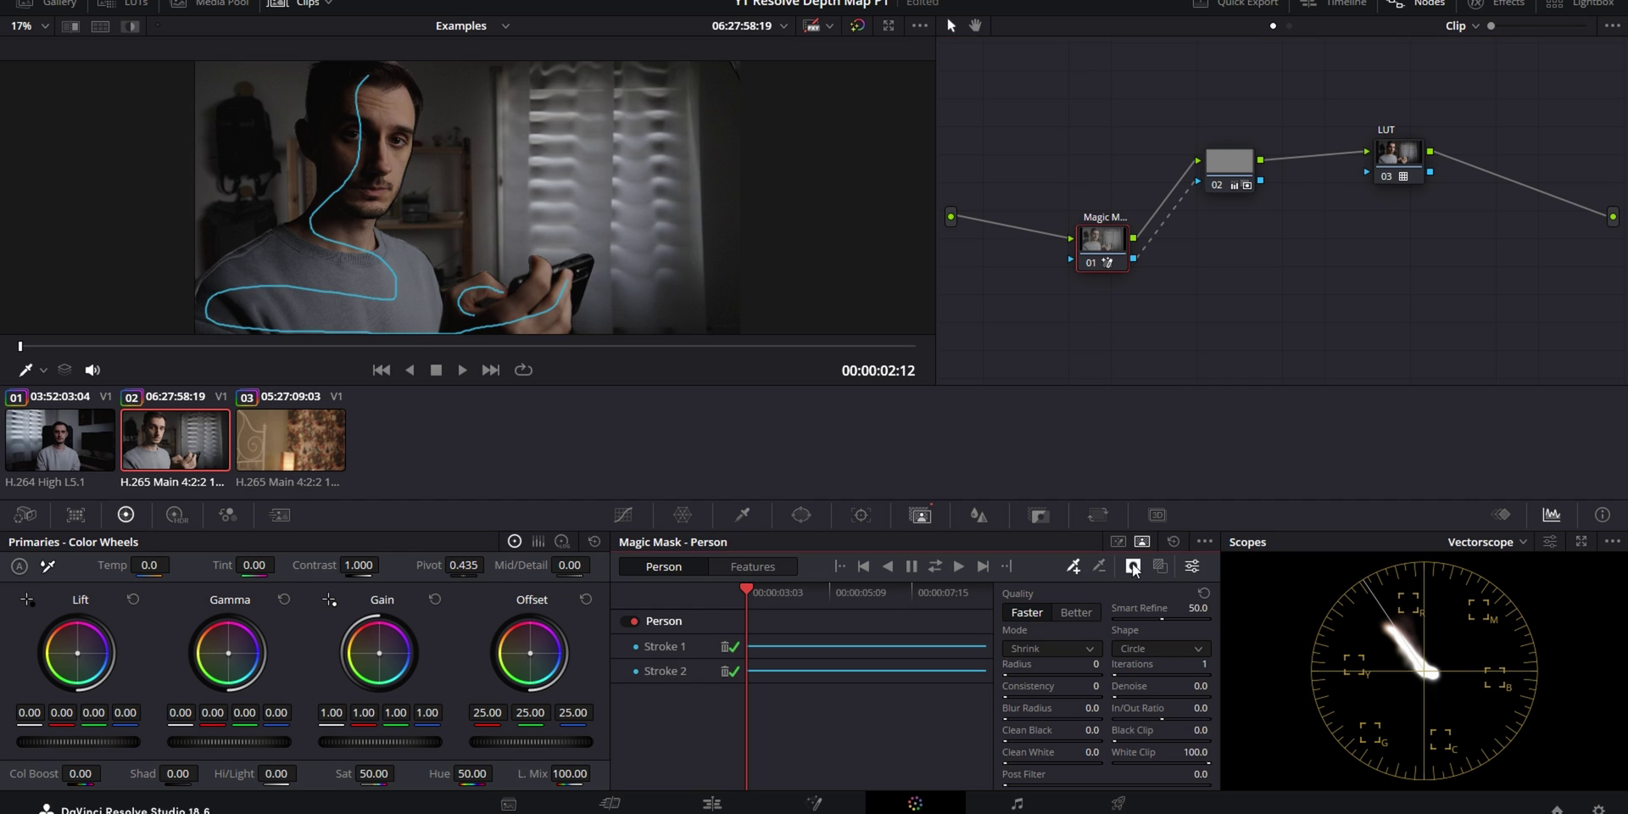
Soften the Person mask on node 01 by setting Blur Radius to about 60.9 and adjusting Clean White.
{"action": "left_click", "coordinate": [1193, 212]}
{"action": "left_click_drag", "start_coordinate": [1011, 718], "coordinate": [1037, 718]}
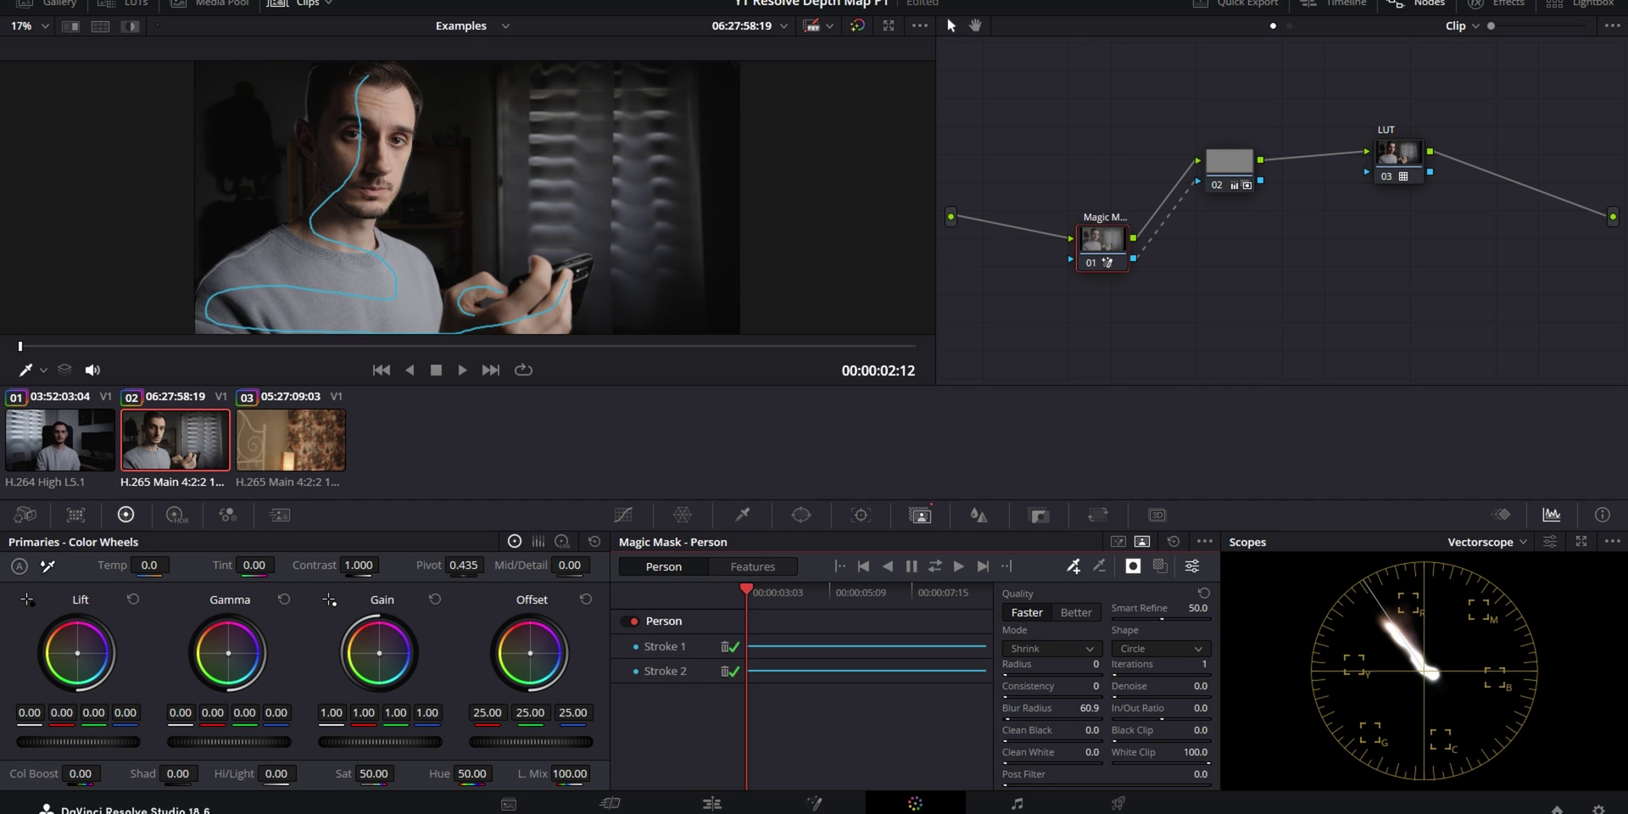
{"action": "left_click_drag", "start_coordinate": [1005, 764], "coordinate": [1017, 716]}
Cool the background of the Magic Mask version by setting node 02's Temp to -500.0.
{"action": "key", "text": "shift+apostrophe"}
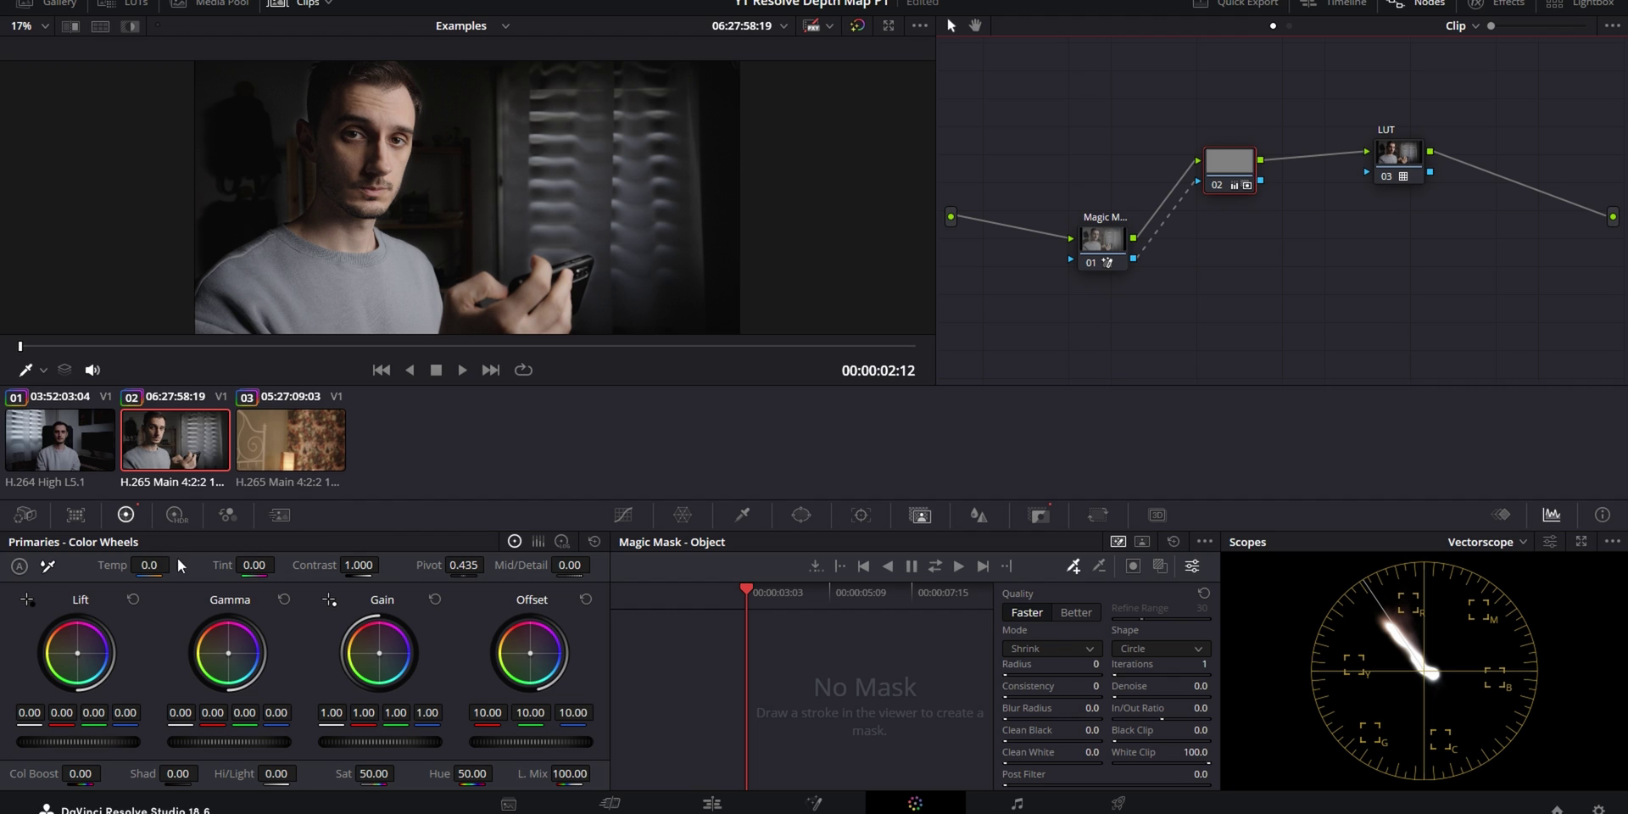
{"action": "left_click_drag", "start_coordinate": [161, 564], "coordinate": [67, 565]}
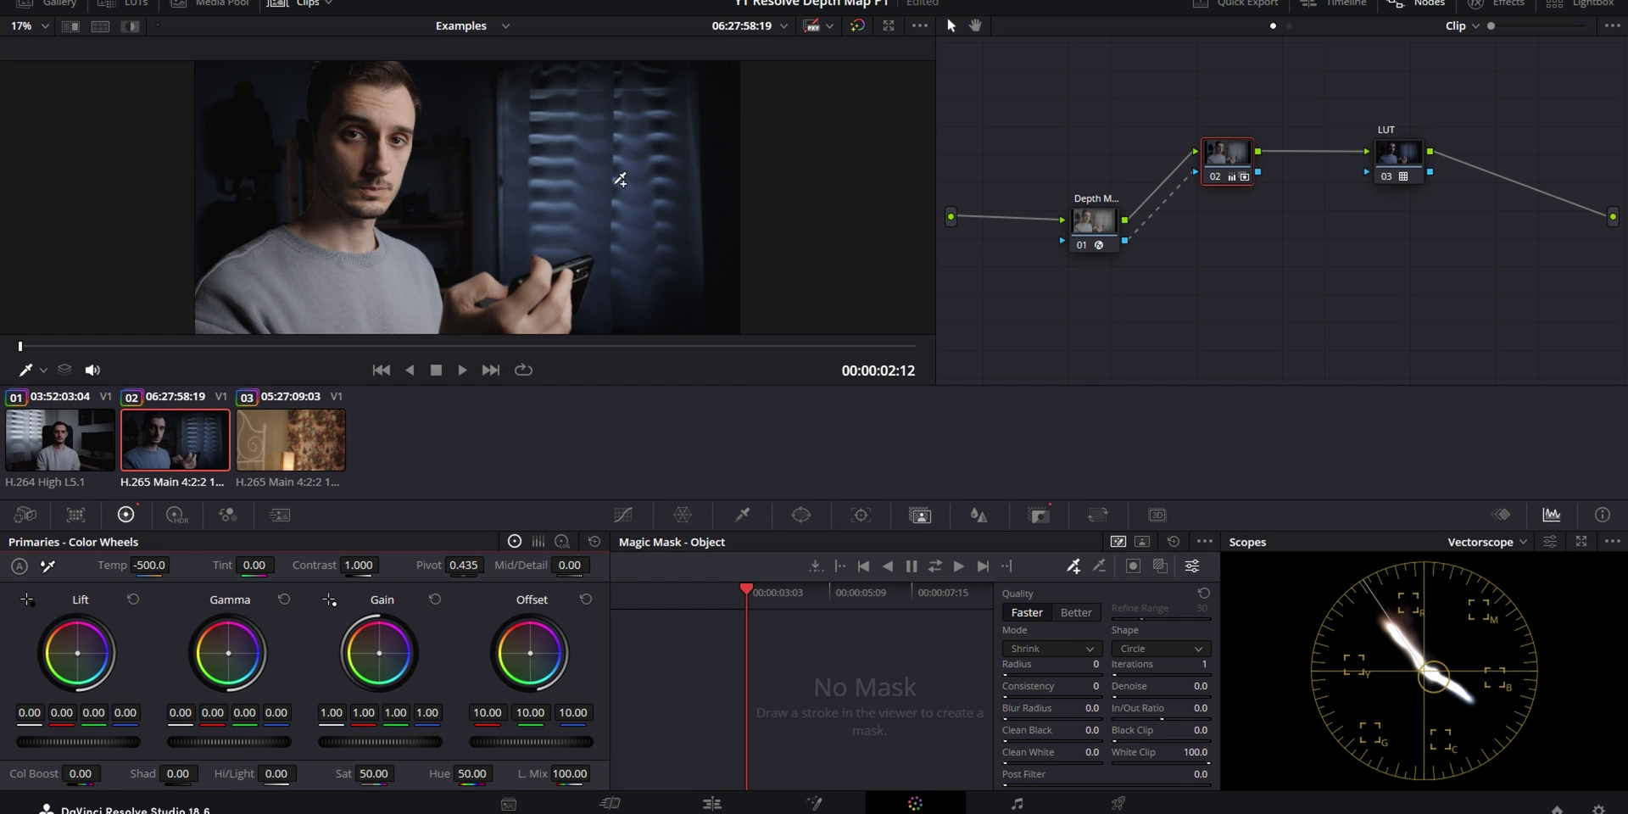
Compare the Depth Map and Magic Mask versions of clip 02 side by side in full screen, and review the Depth Map version in playback.
{"action": "left_click", "coordinate": [802, 346]}
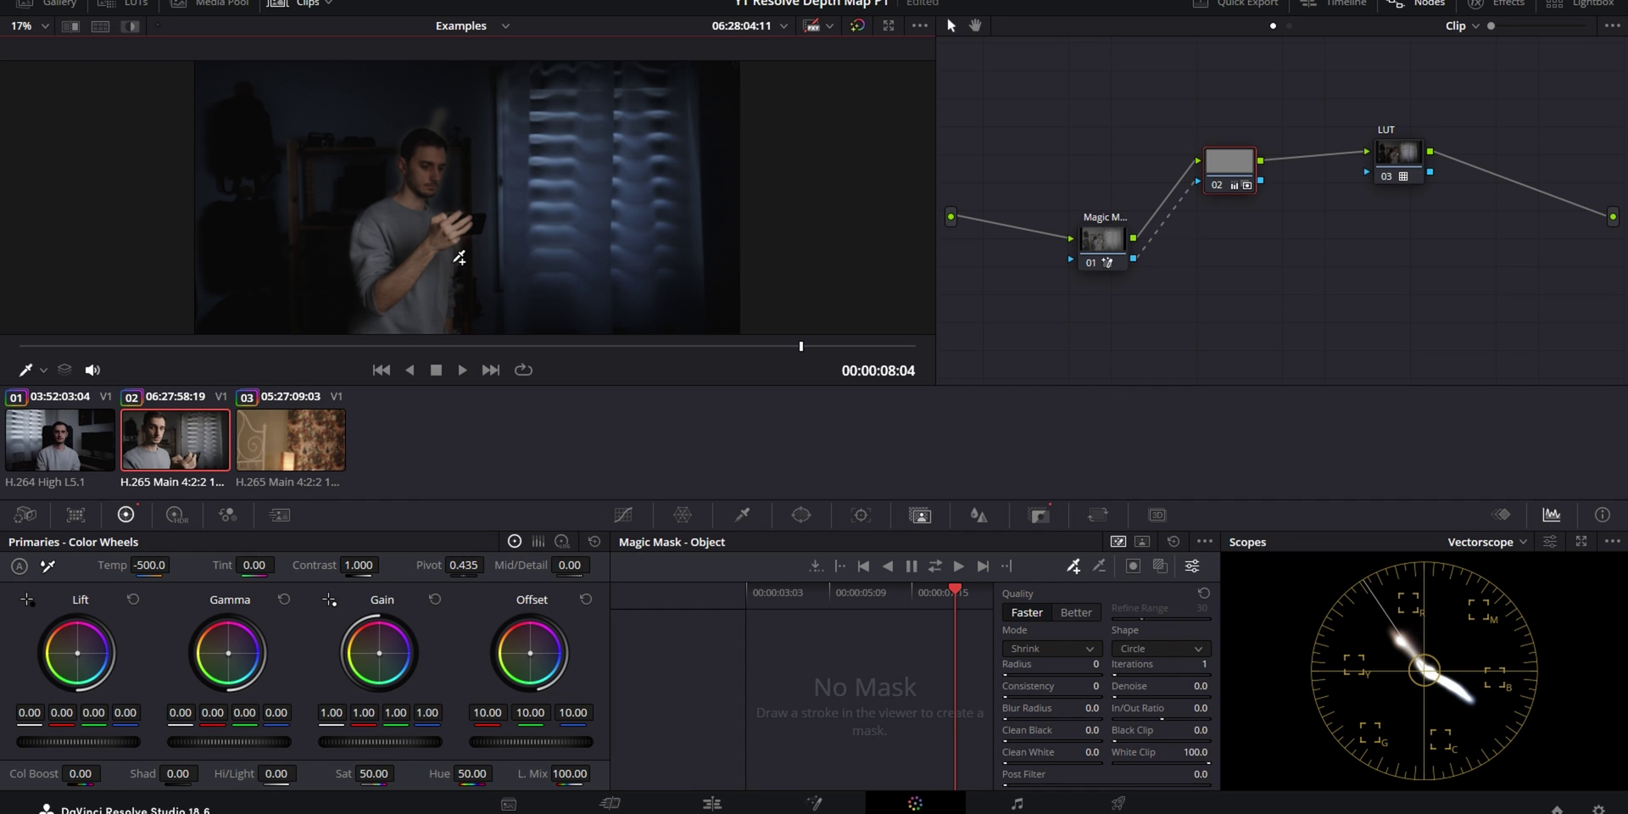
{"action": "left_click", "coordinate": [100, 26]}
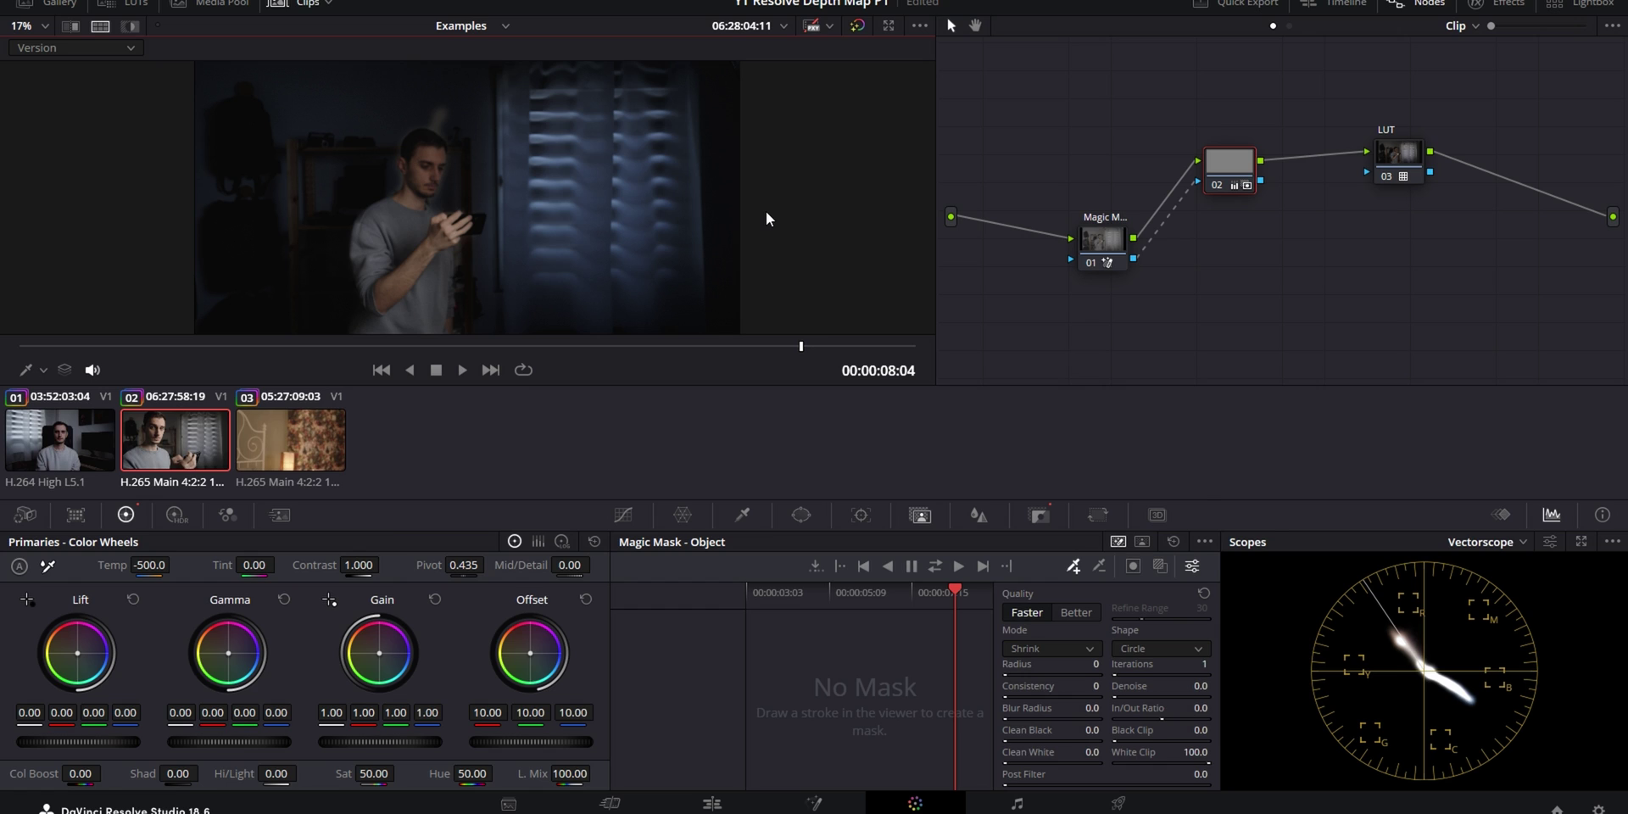
{"action": "key", "text": "ctrl+f"}
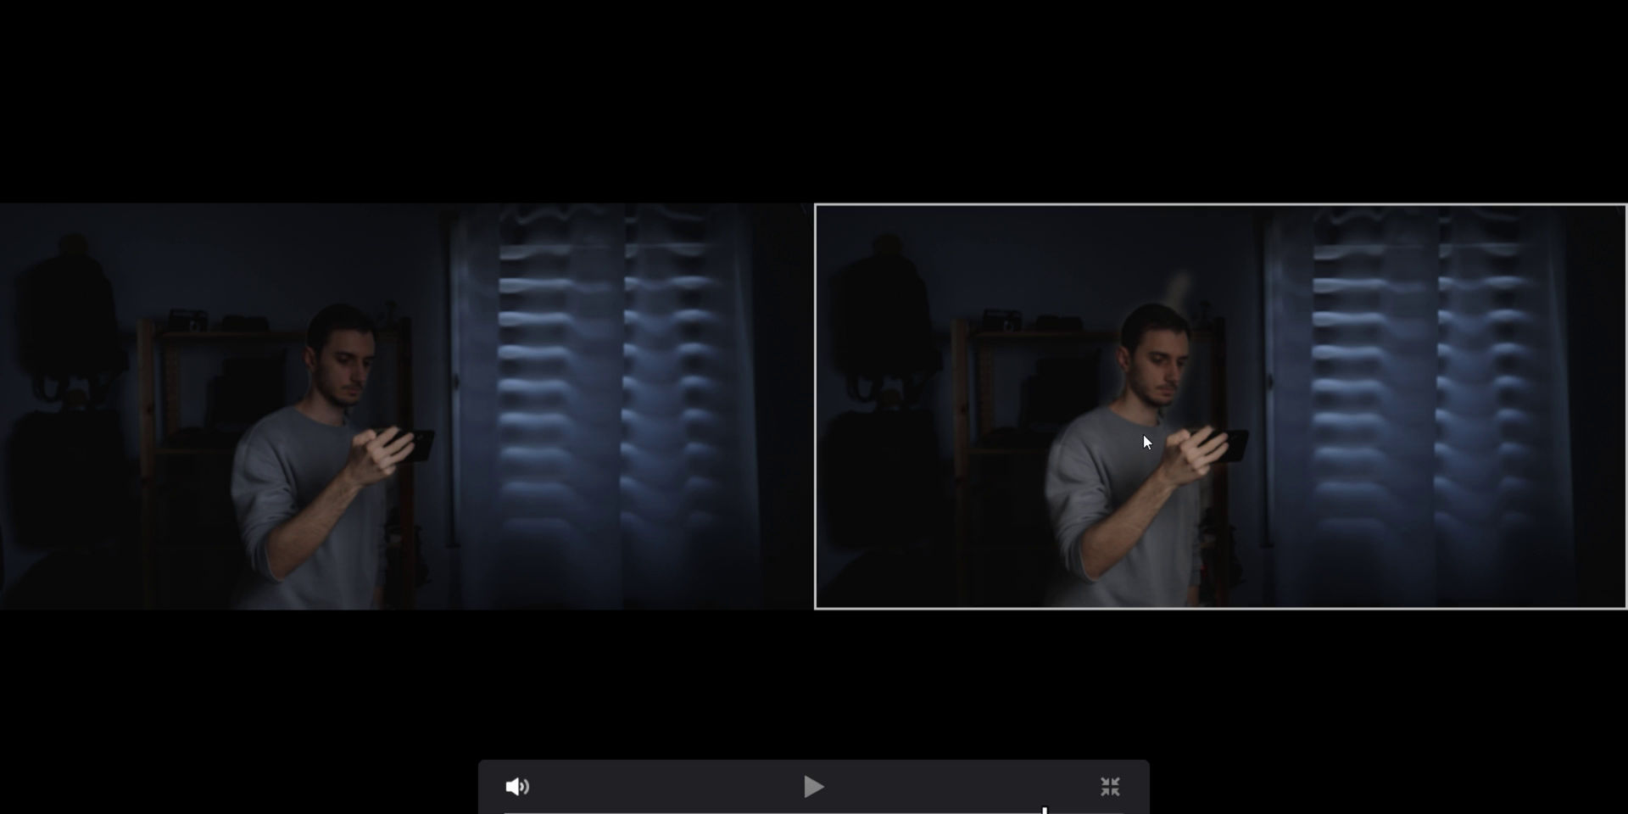
{"action": "key", "text": "ctrl+f"}
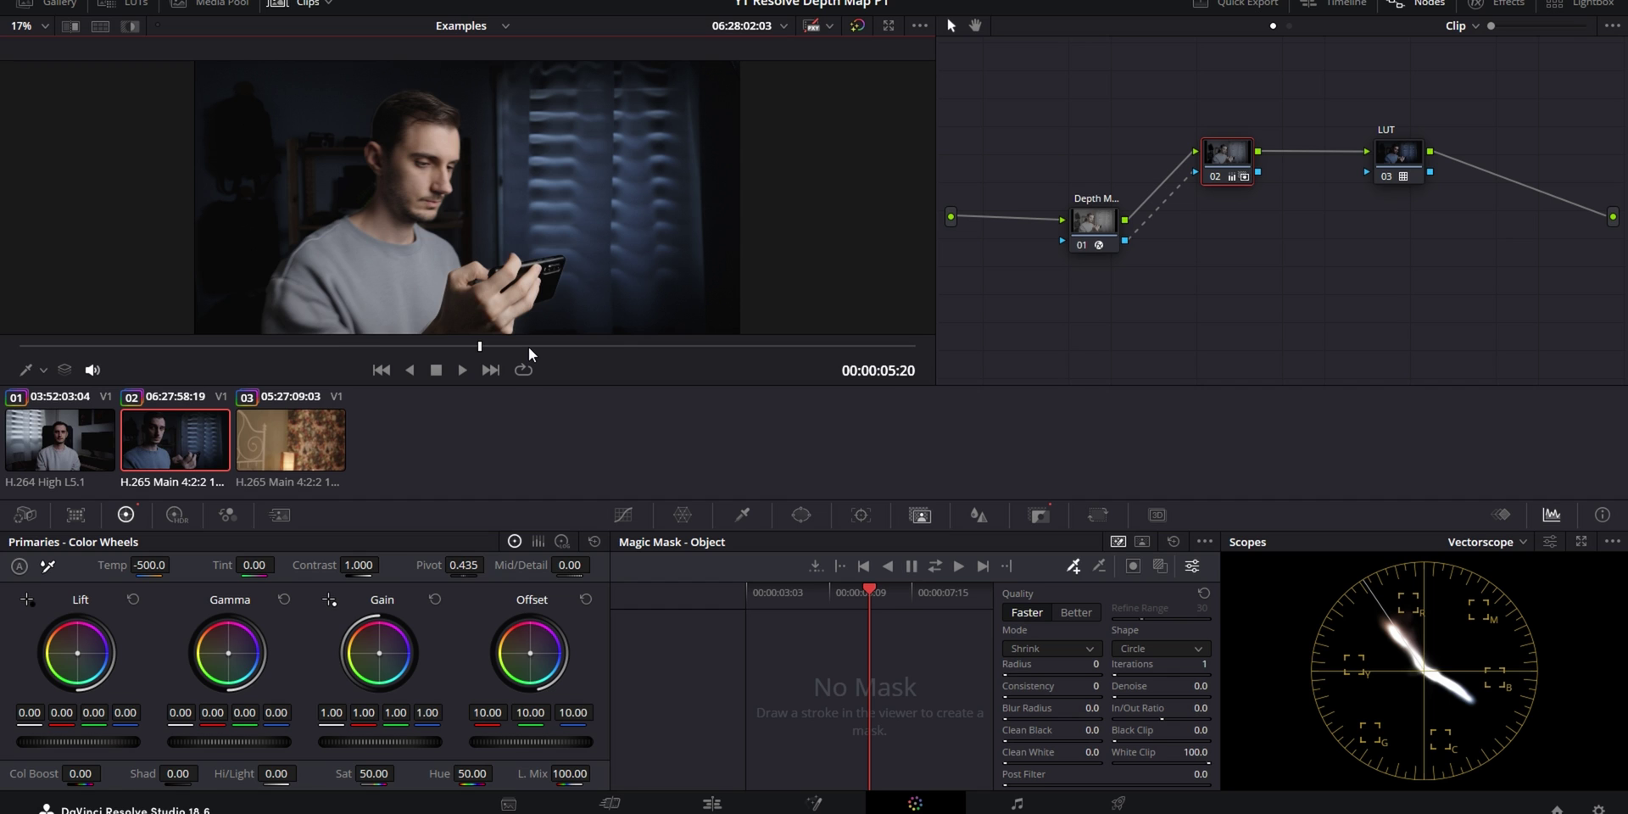
{"action": "left_click", "coordinate": [623, 345]}
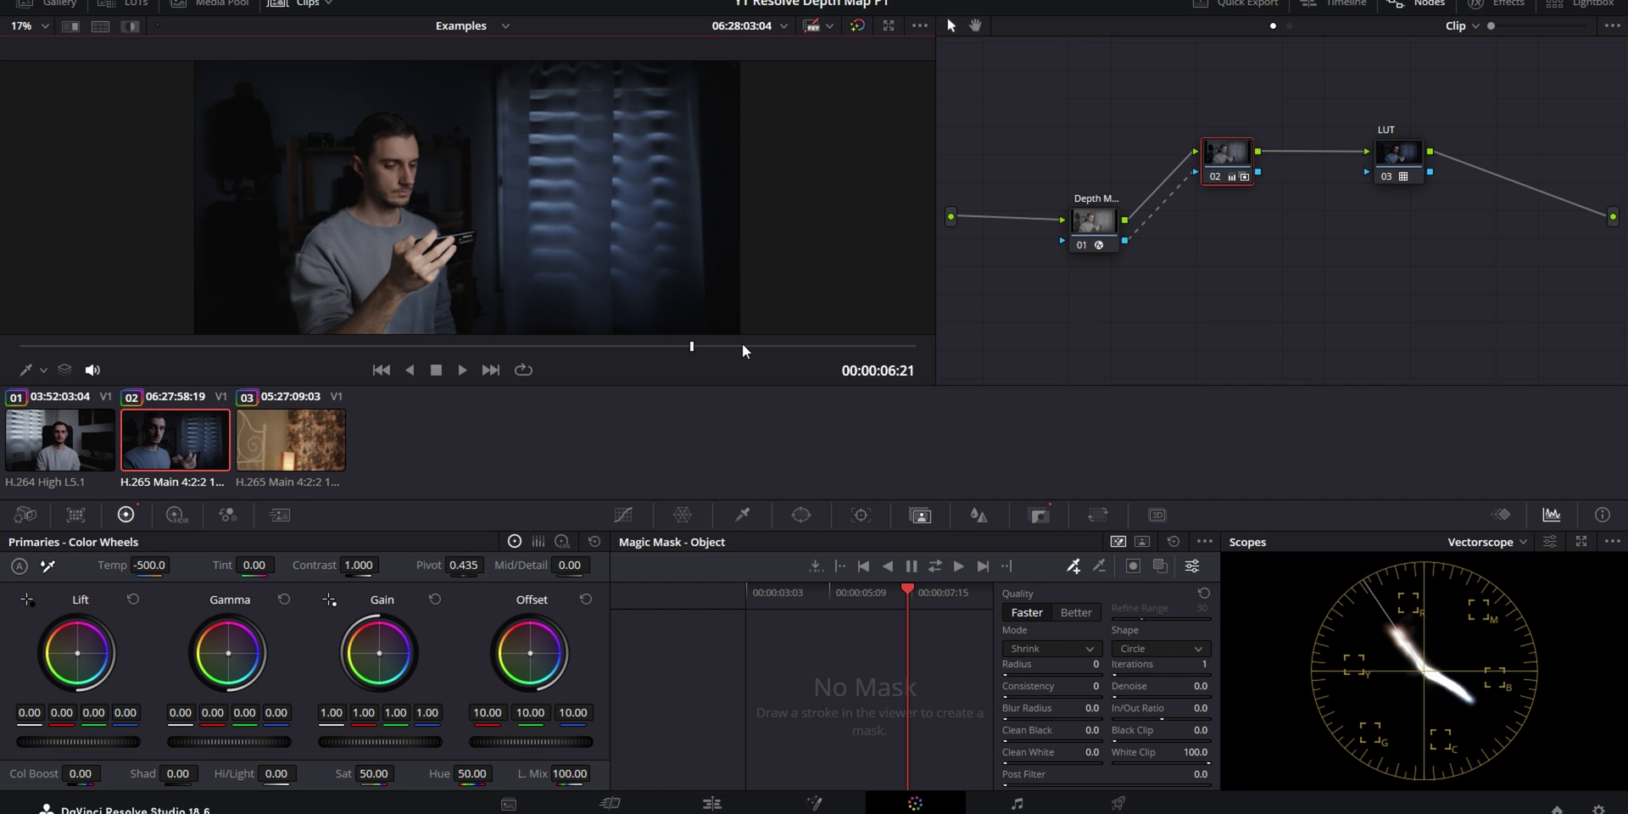
{"action": "key", "text": "space"}
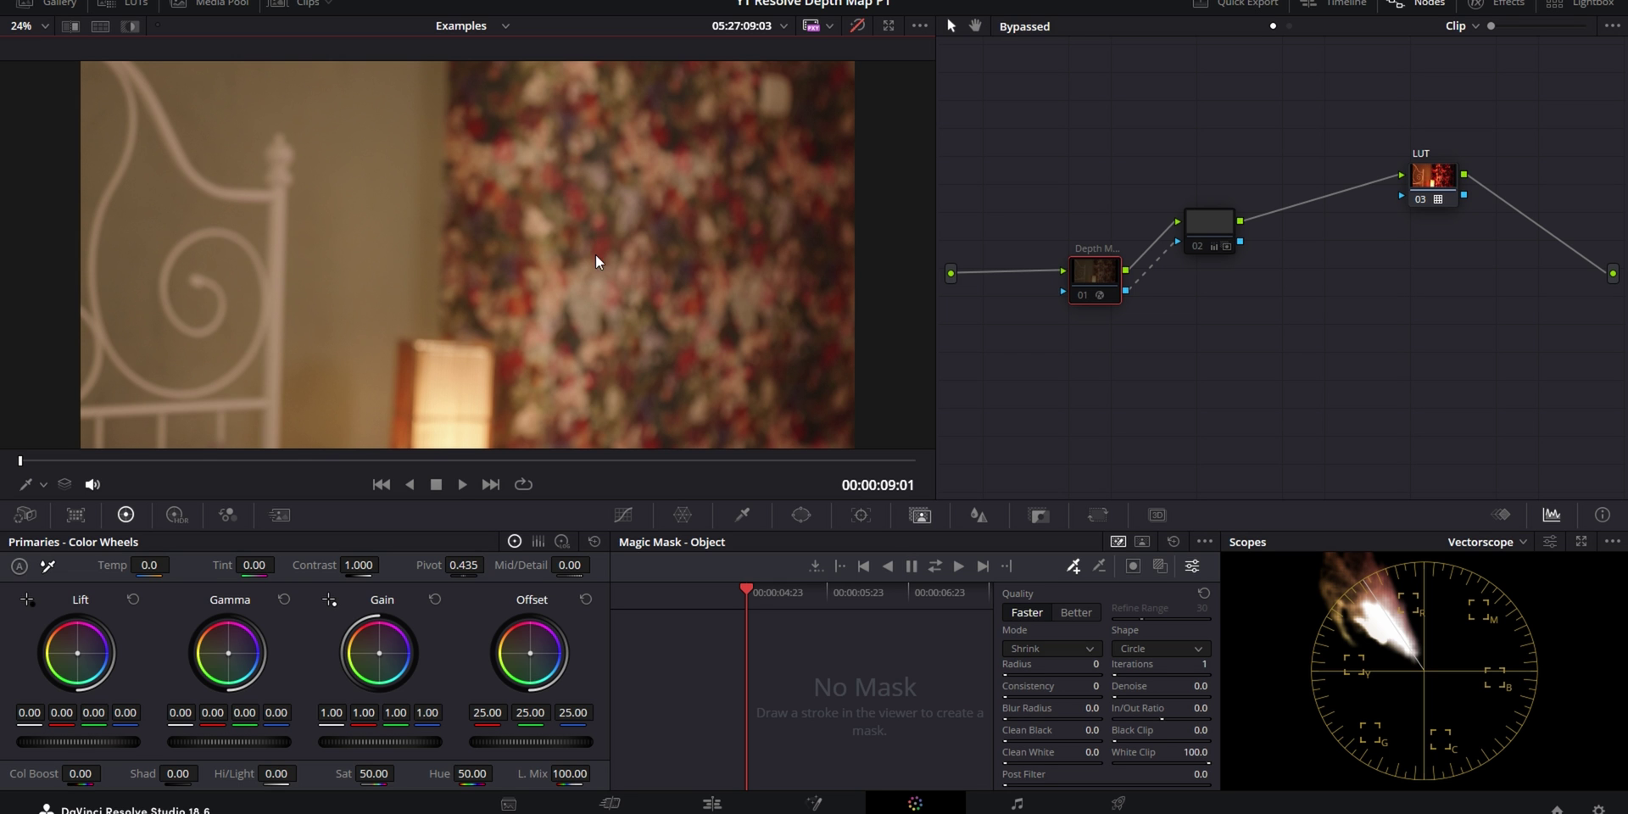
Play the third clip with grades bypassed, turn grading back on, and enable nodes 01 and 02.
{"action": "left_click", "coordinate": [462, 484]}
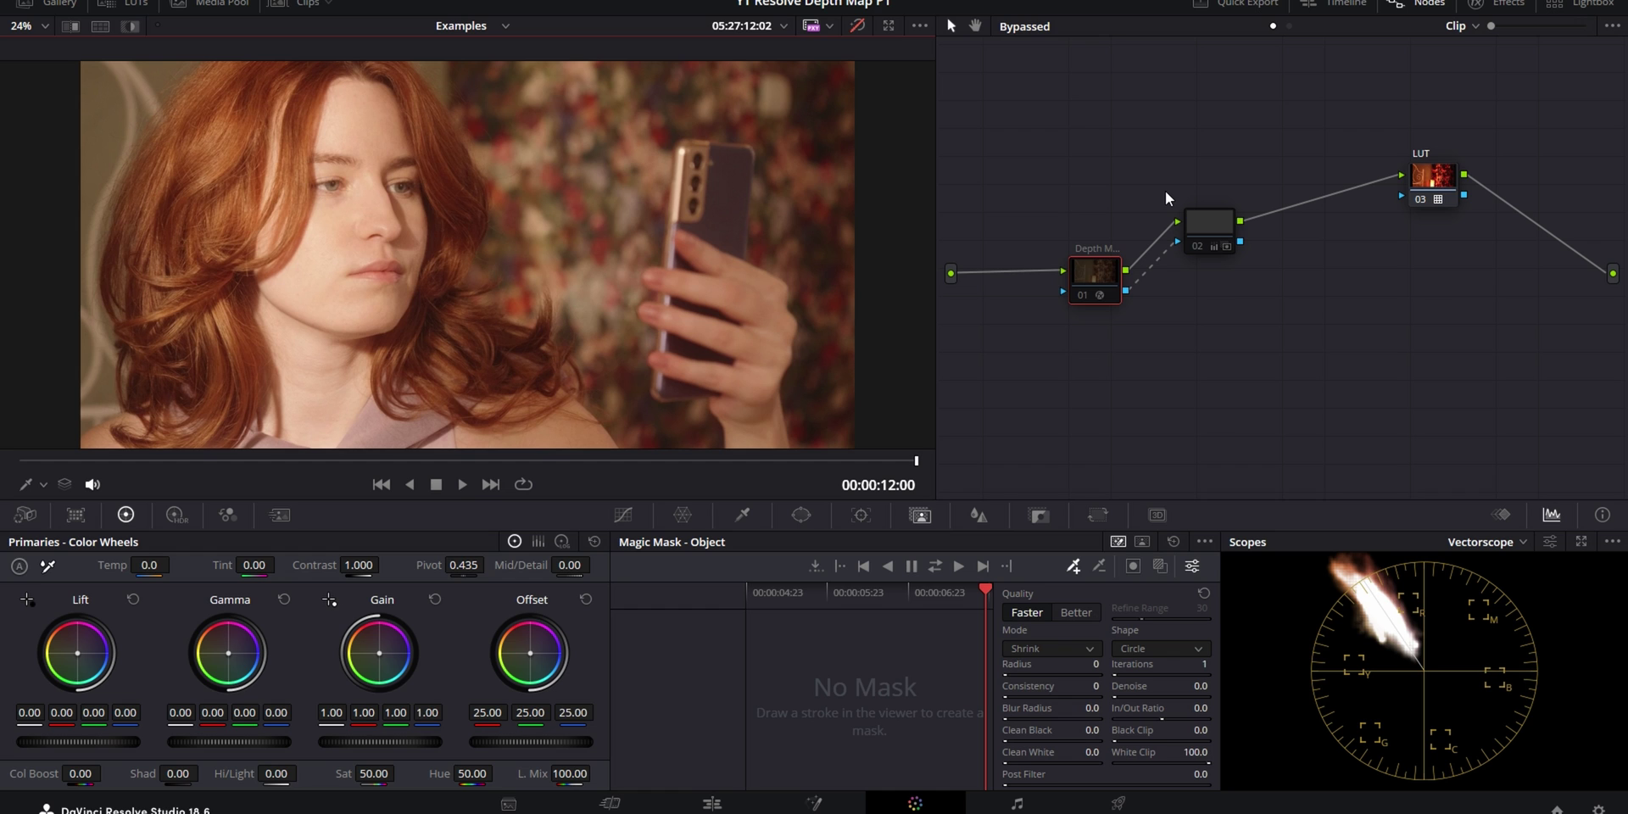
{"action": "key", "text": "shift+d"}
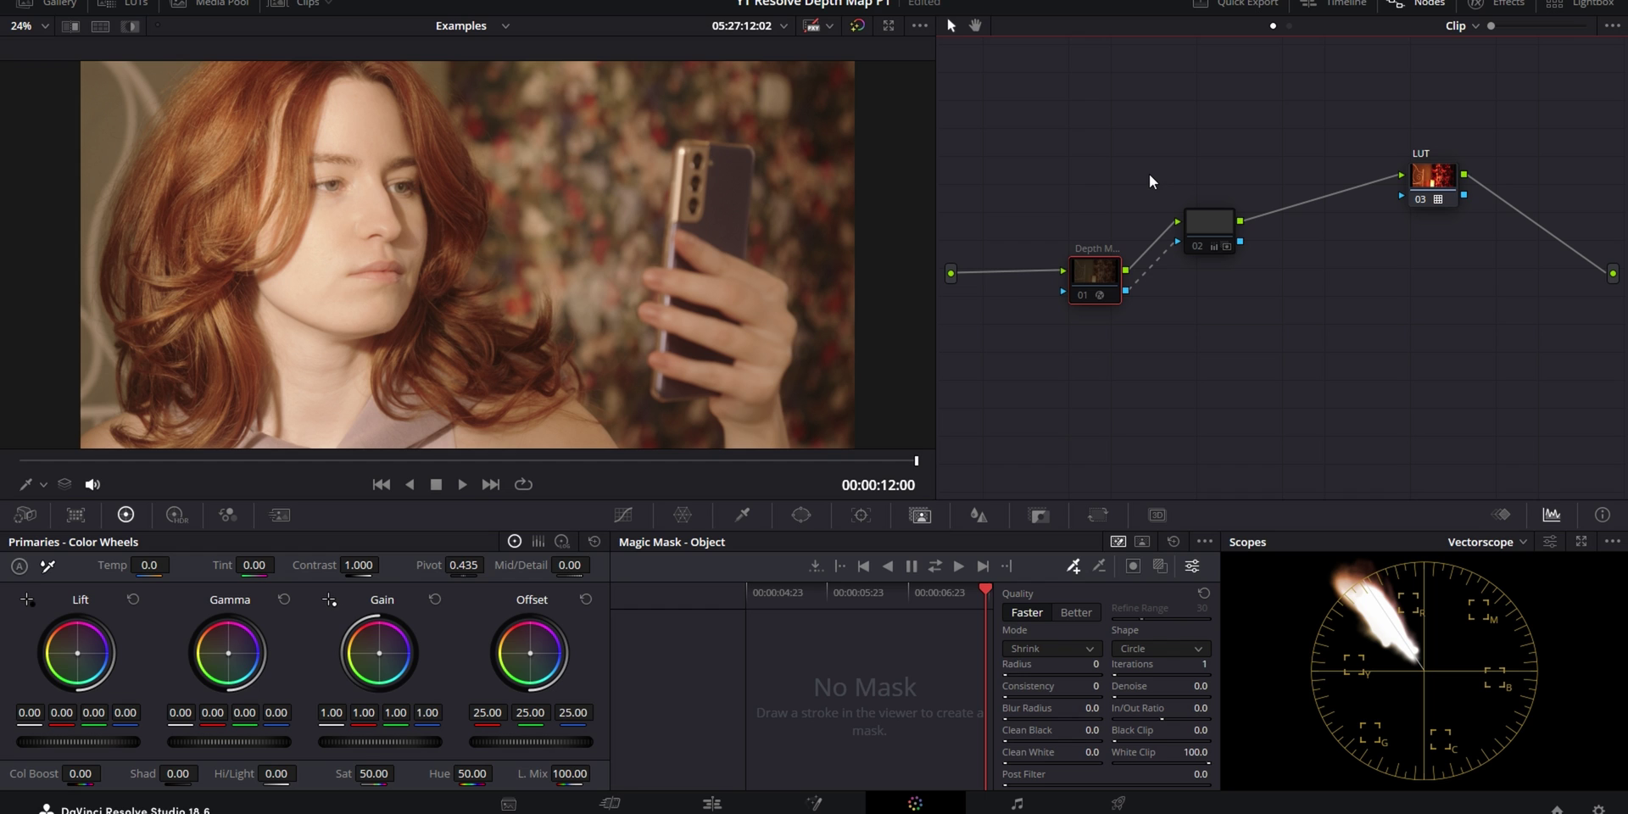
{"action": "left_click_drag", "start_coordinate": [1055, 143], "coordinate": [1261, 346]}
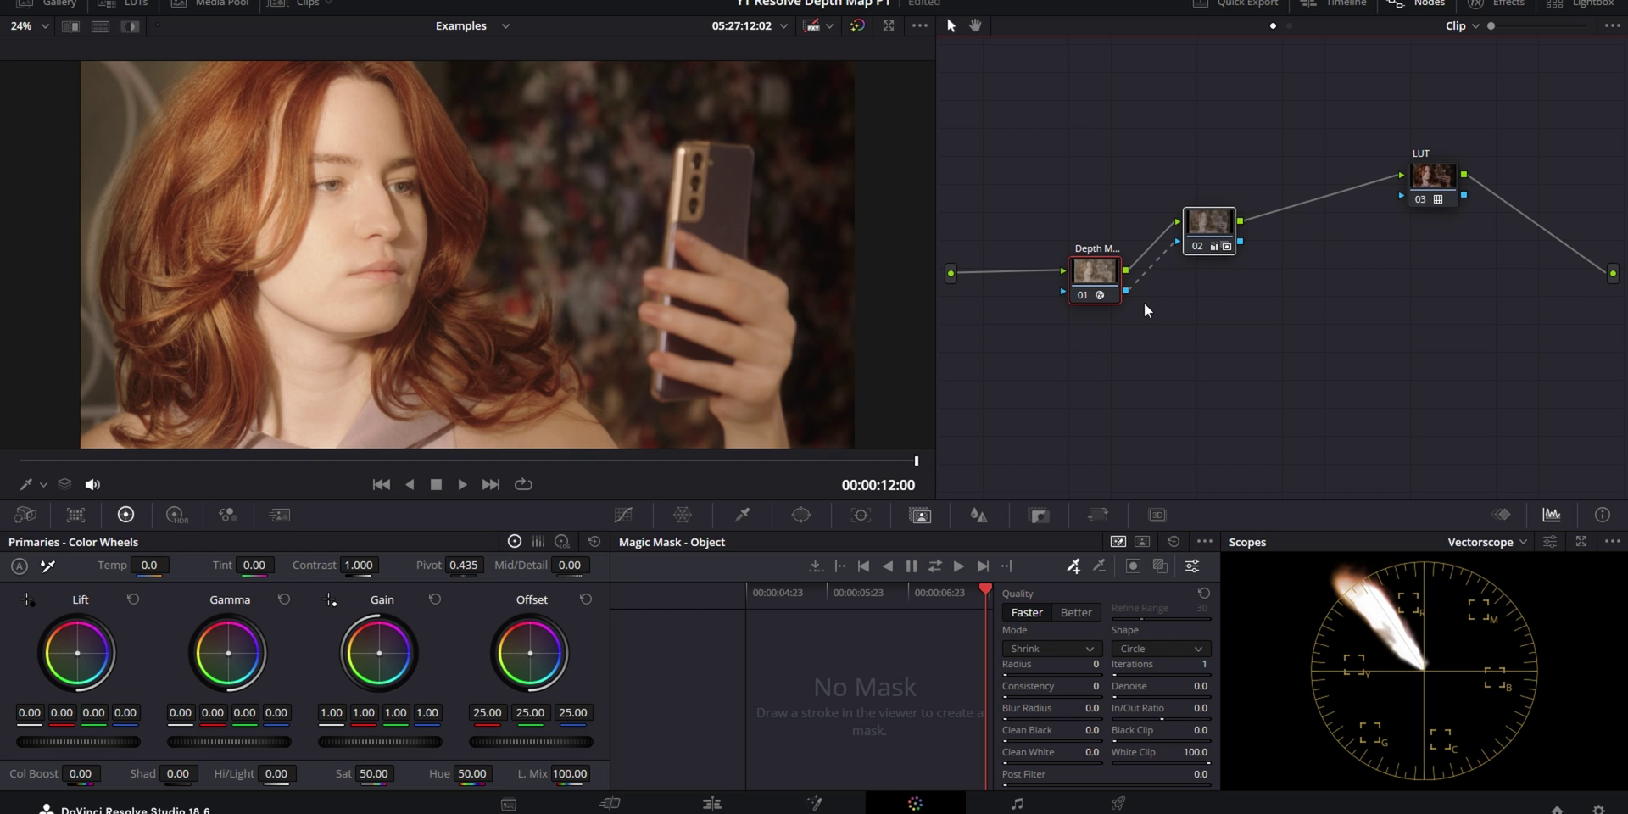
Inspect the Depth Map settings on node 01 and compare the third clip's Depth Map and Magic Mask versions.
{"action": "left_click", "coordinate": [1494, 4]}
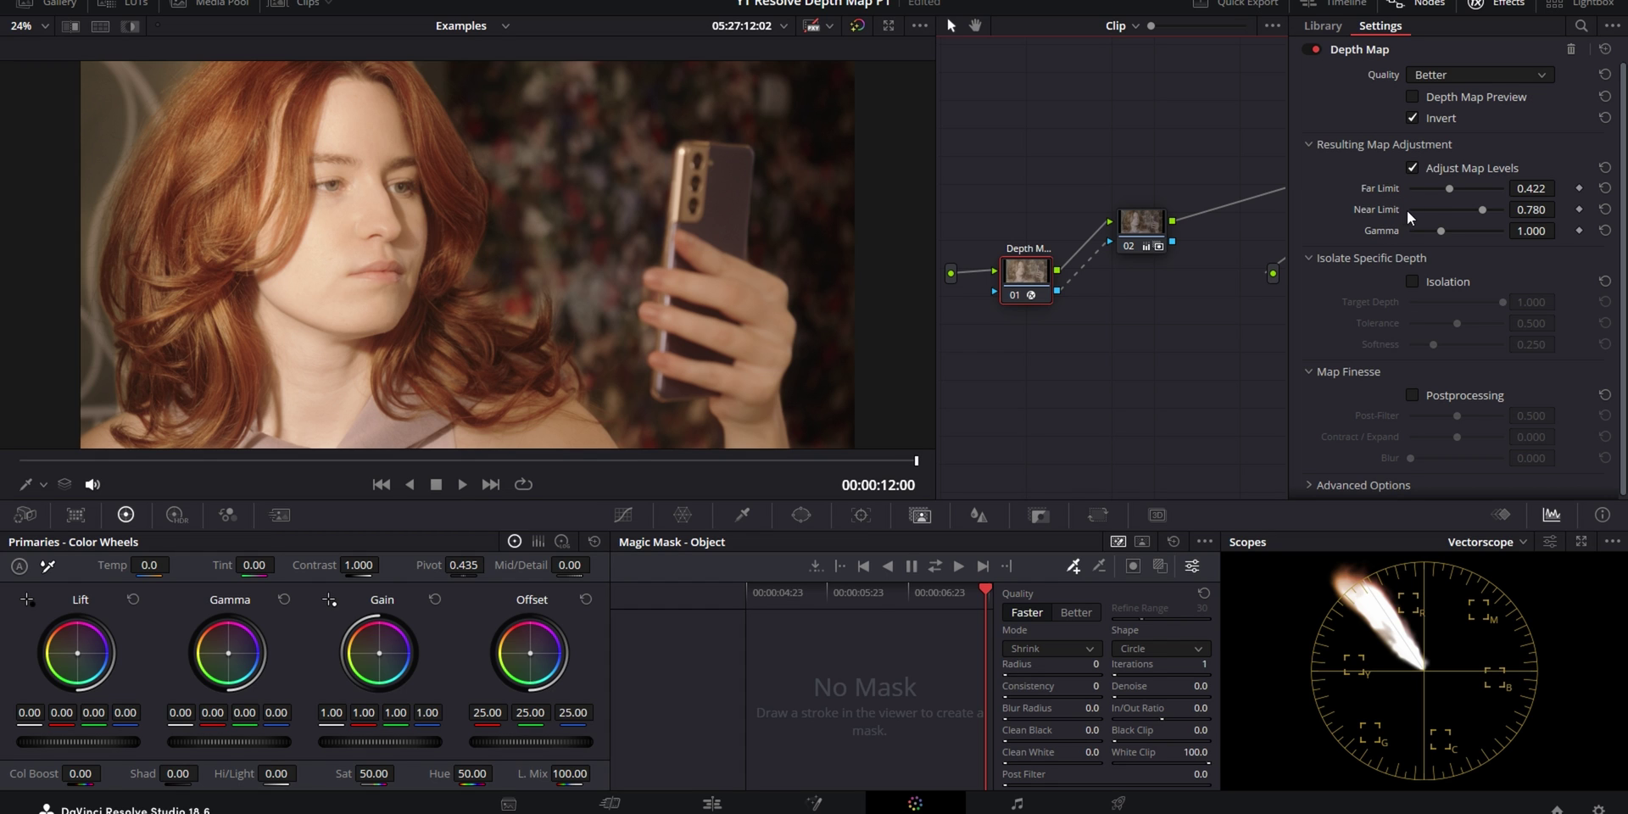
{"action": "left_click", "coordinate": [1412, 97]}
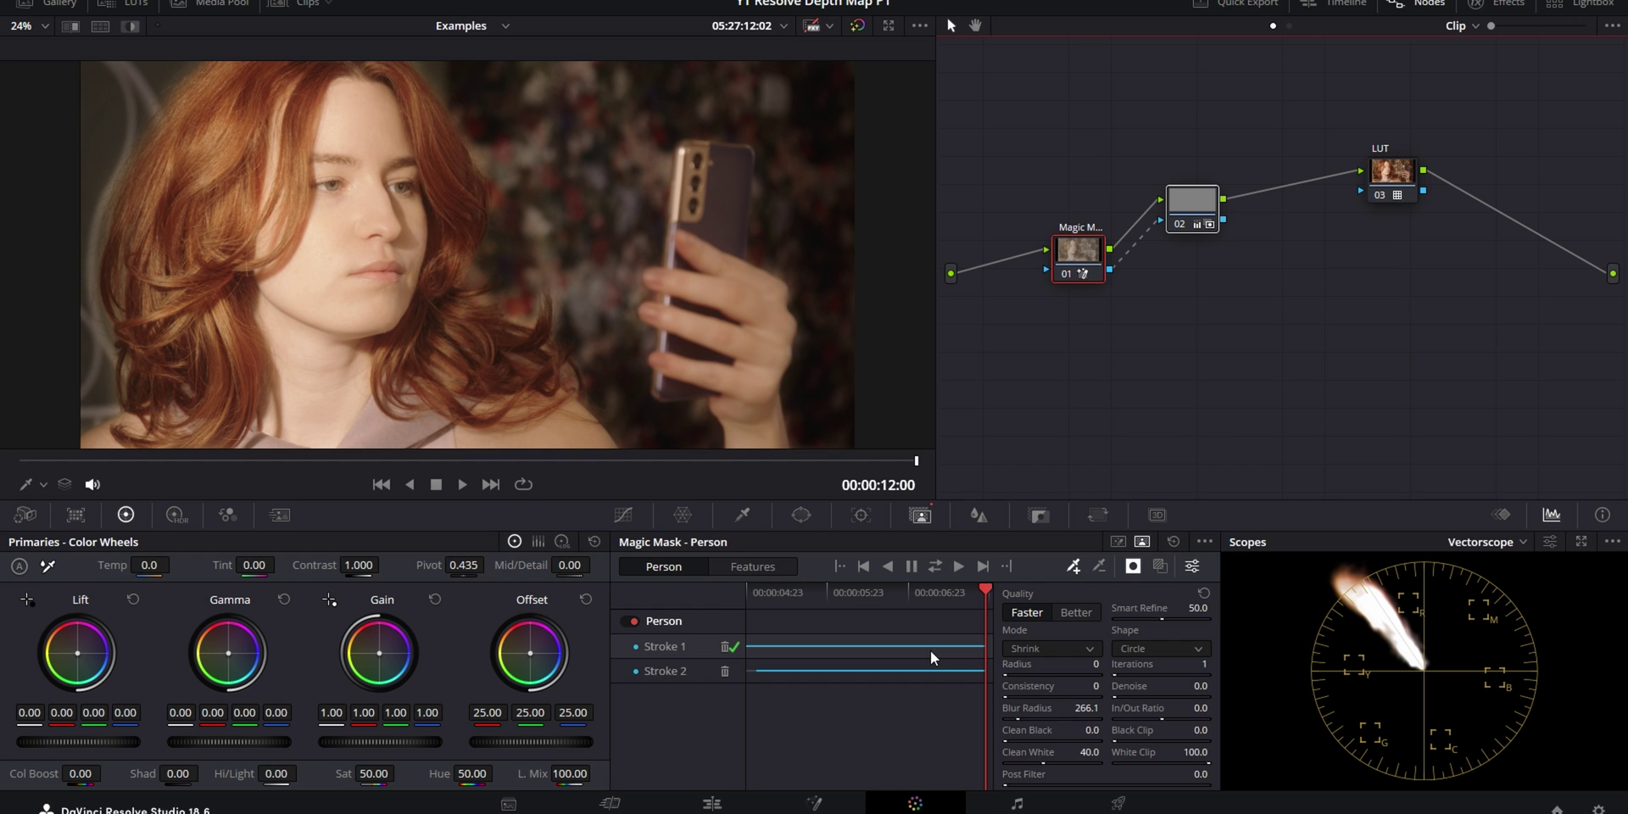
{"action": "key", "text": "ctrl+z"}
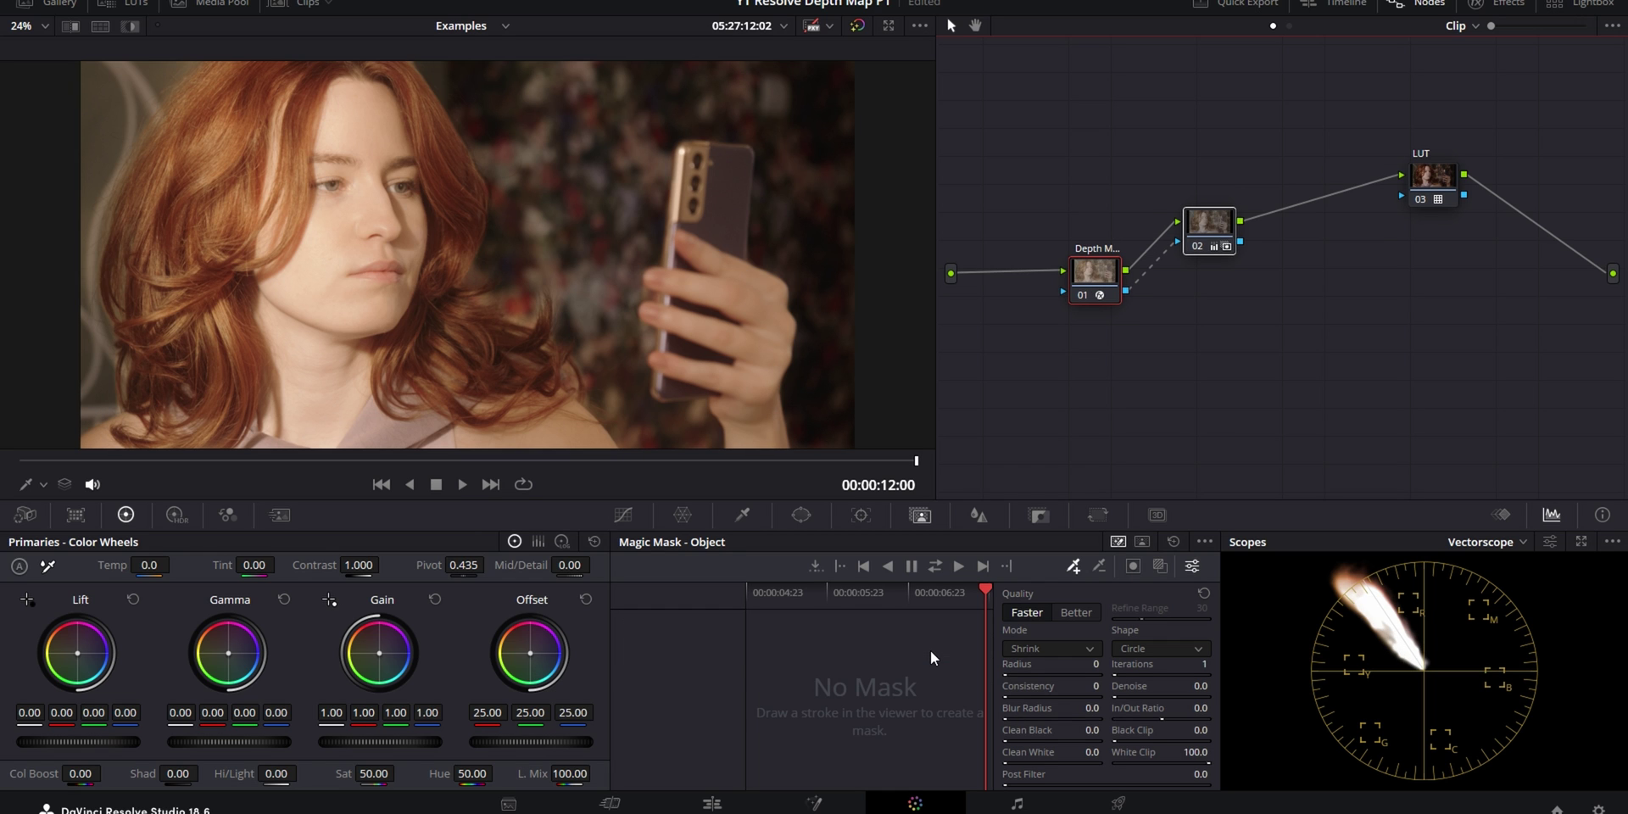
{"action": "key", "text": "ctrl+shift+z"}
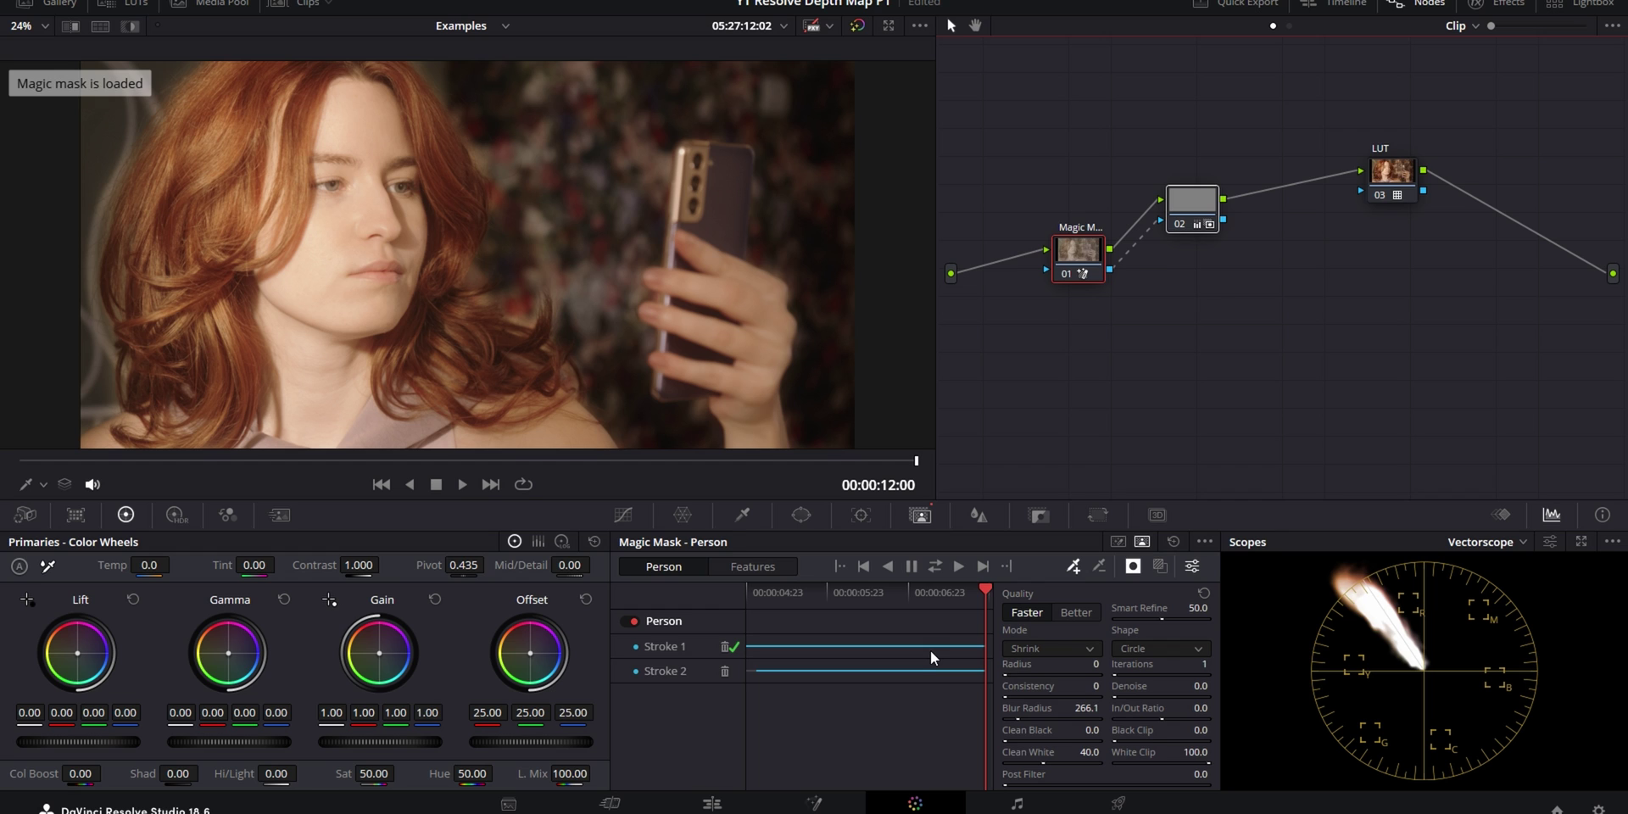
{"action": "key", "text": "ctrl+z"}
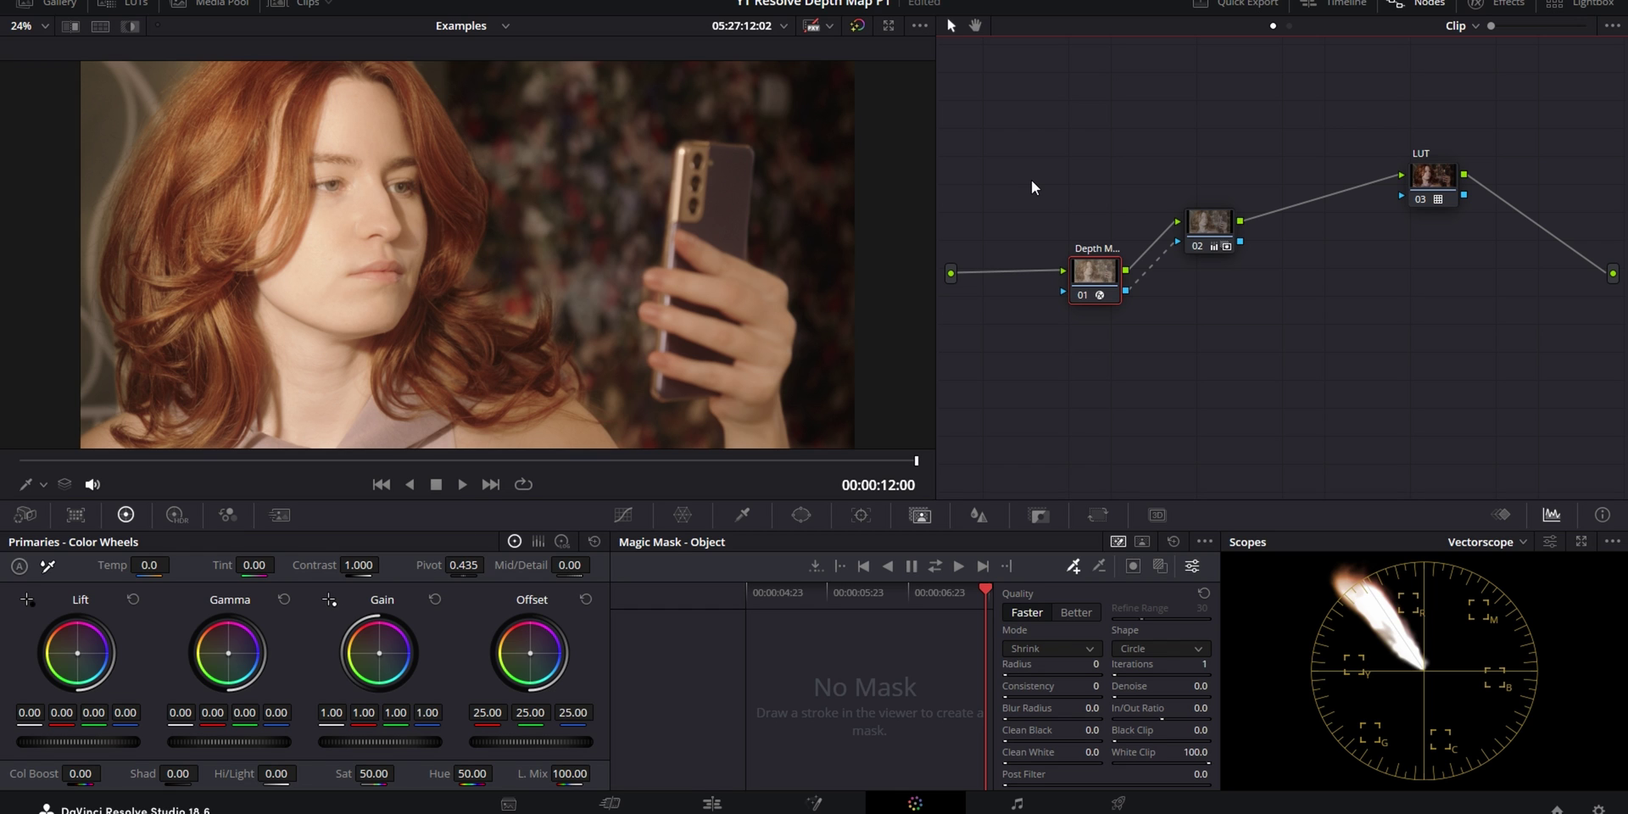
Show the Depth Map Preview on node 01 and examine the matte at 00:00:10:09 and at an earlier frame.
{"action": "left_click", "coordinate": [1502, 12]}
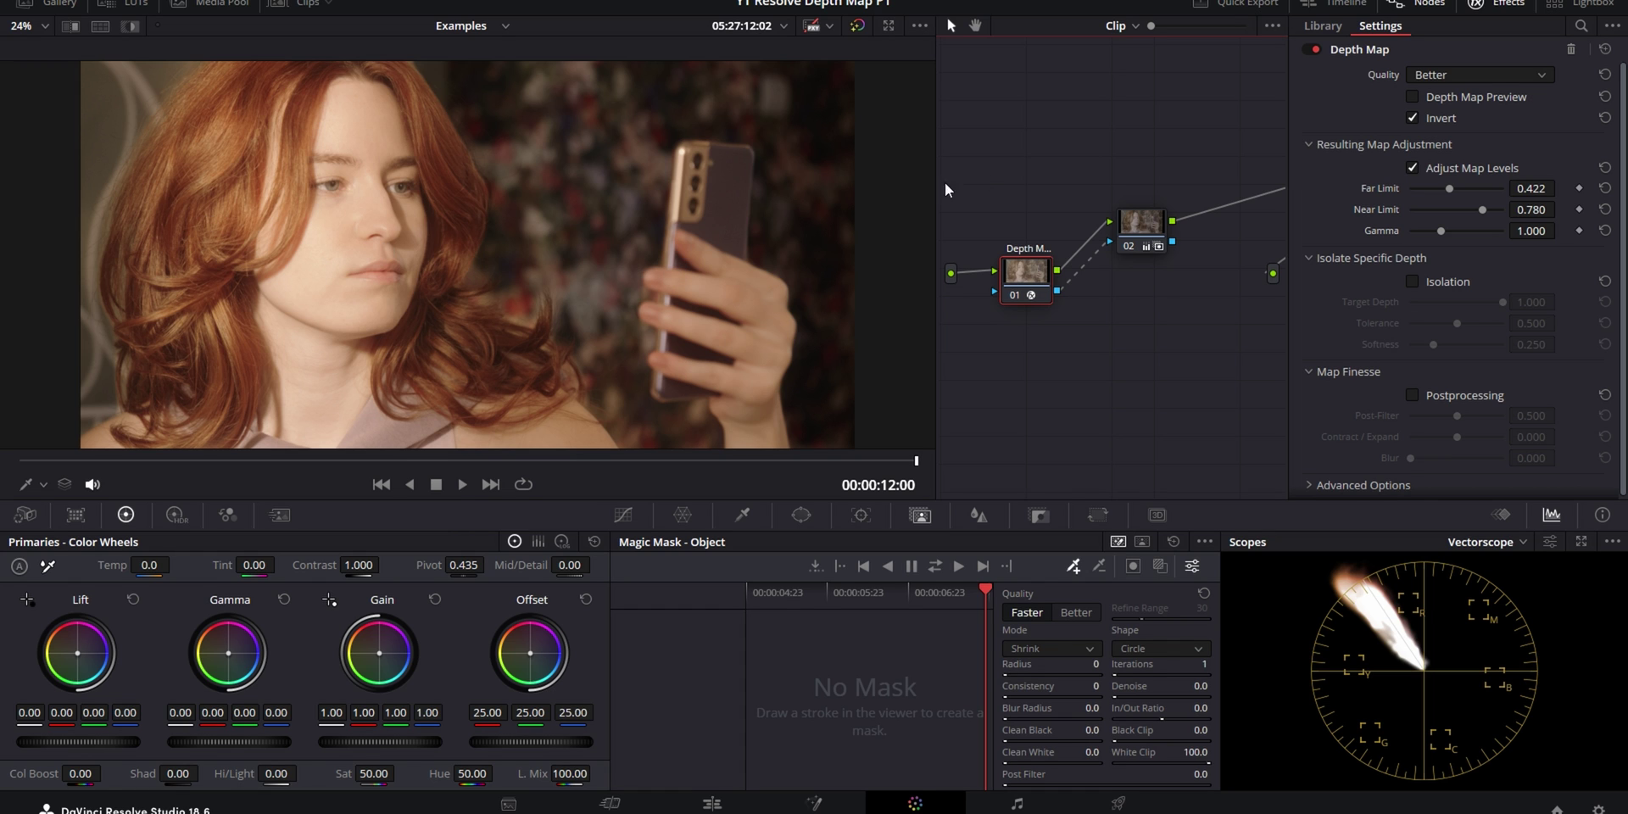
{"action": "left_click", "coordinate": [1411, 96]}
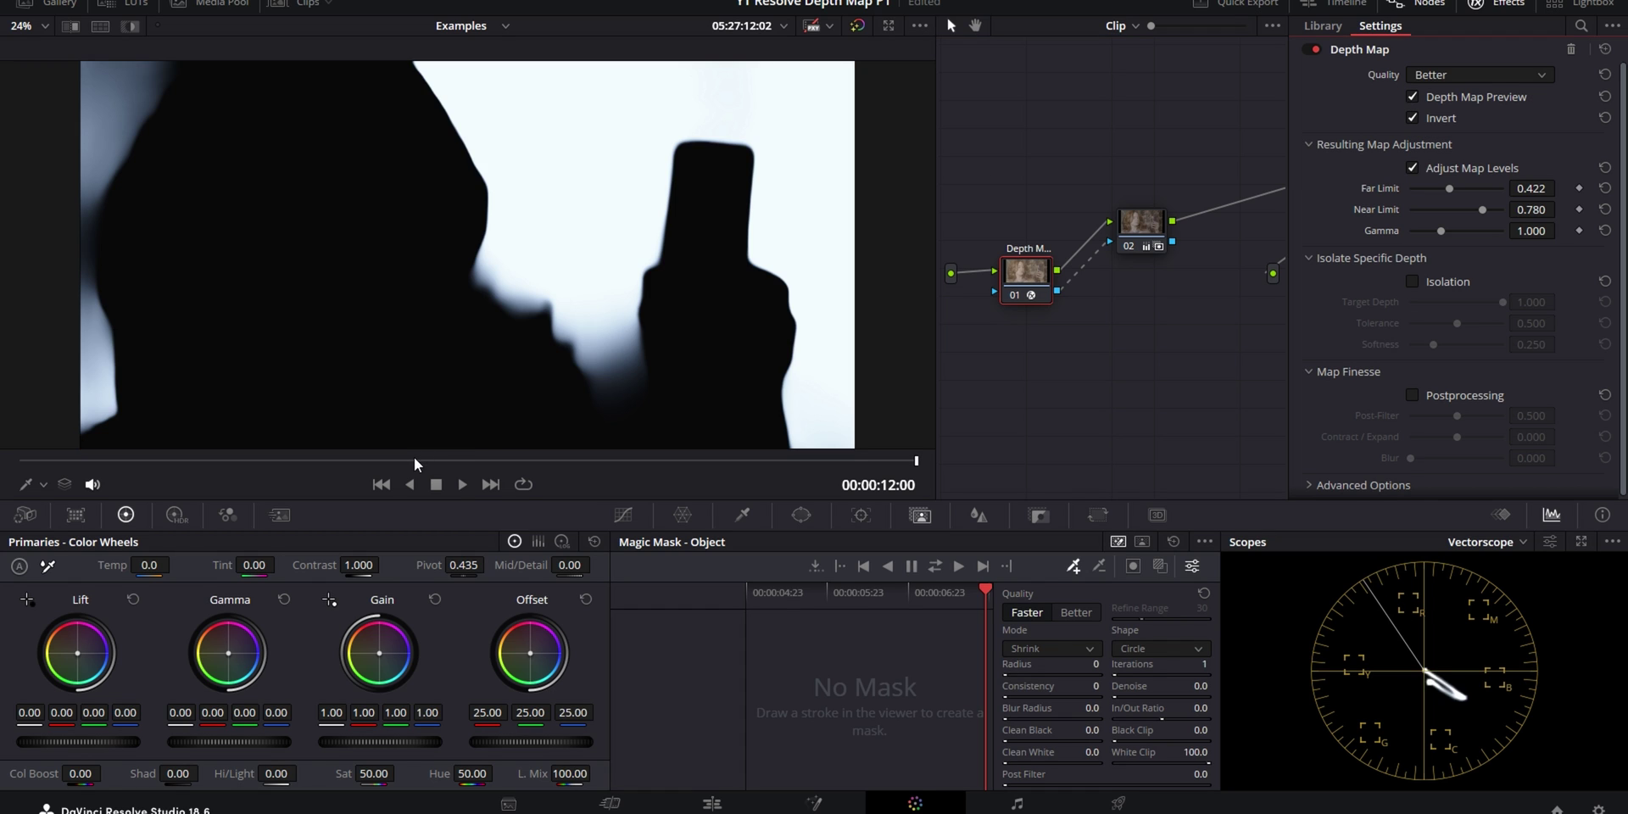
{"action": "left_click", "coordinate": [424, 459]}
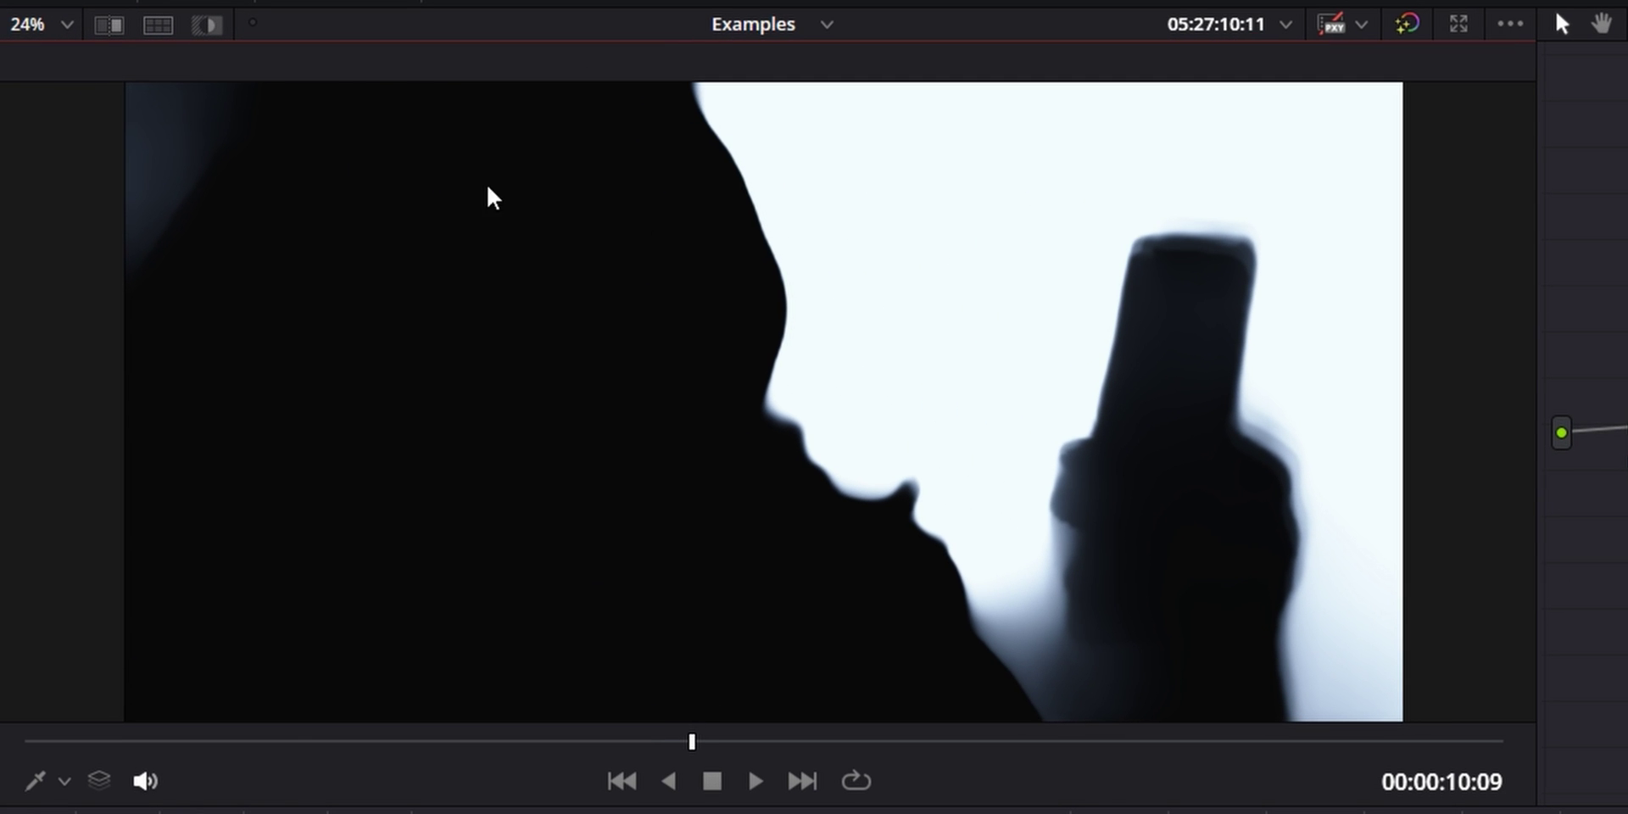
{"action": "left_click", "coordinate": [275, 743]}
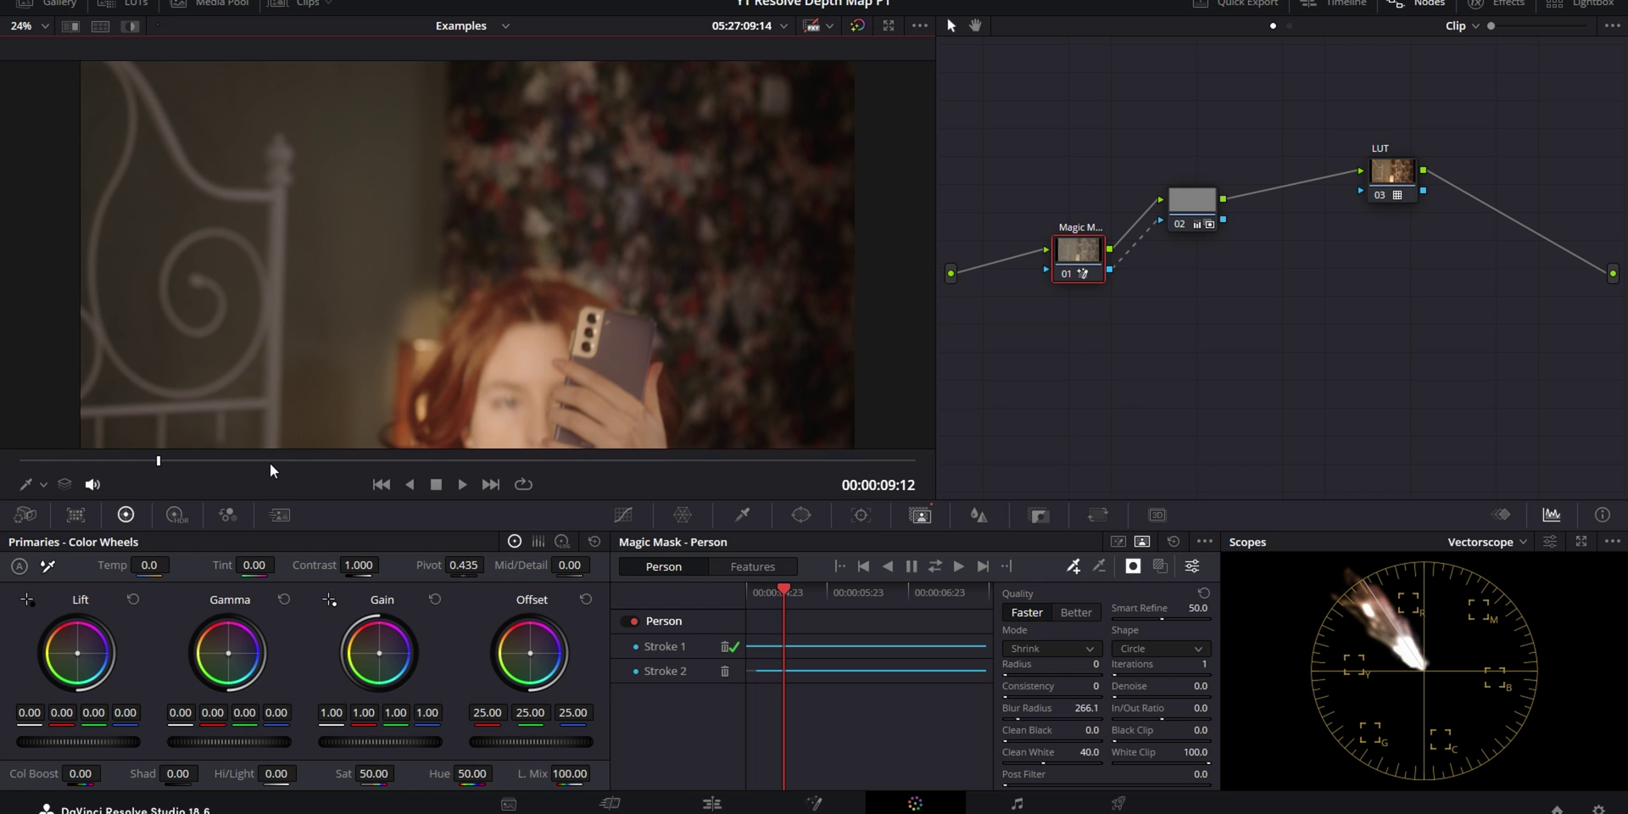
Check the Magic Mask version of the third clip at 00:00:10:09 and 00:00:11:14.
{"action": "left_click", "coordinate": [424, 461]}
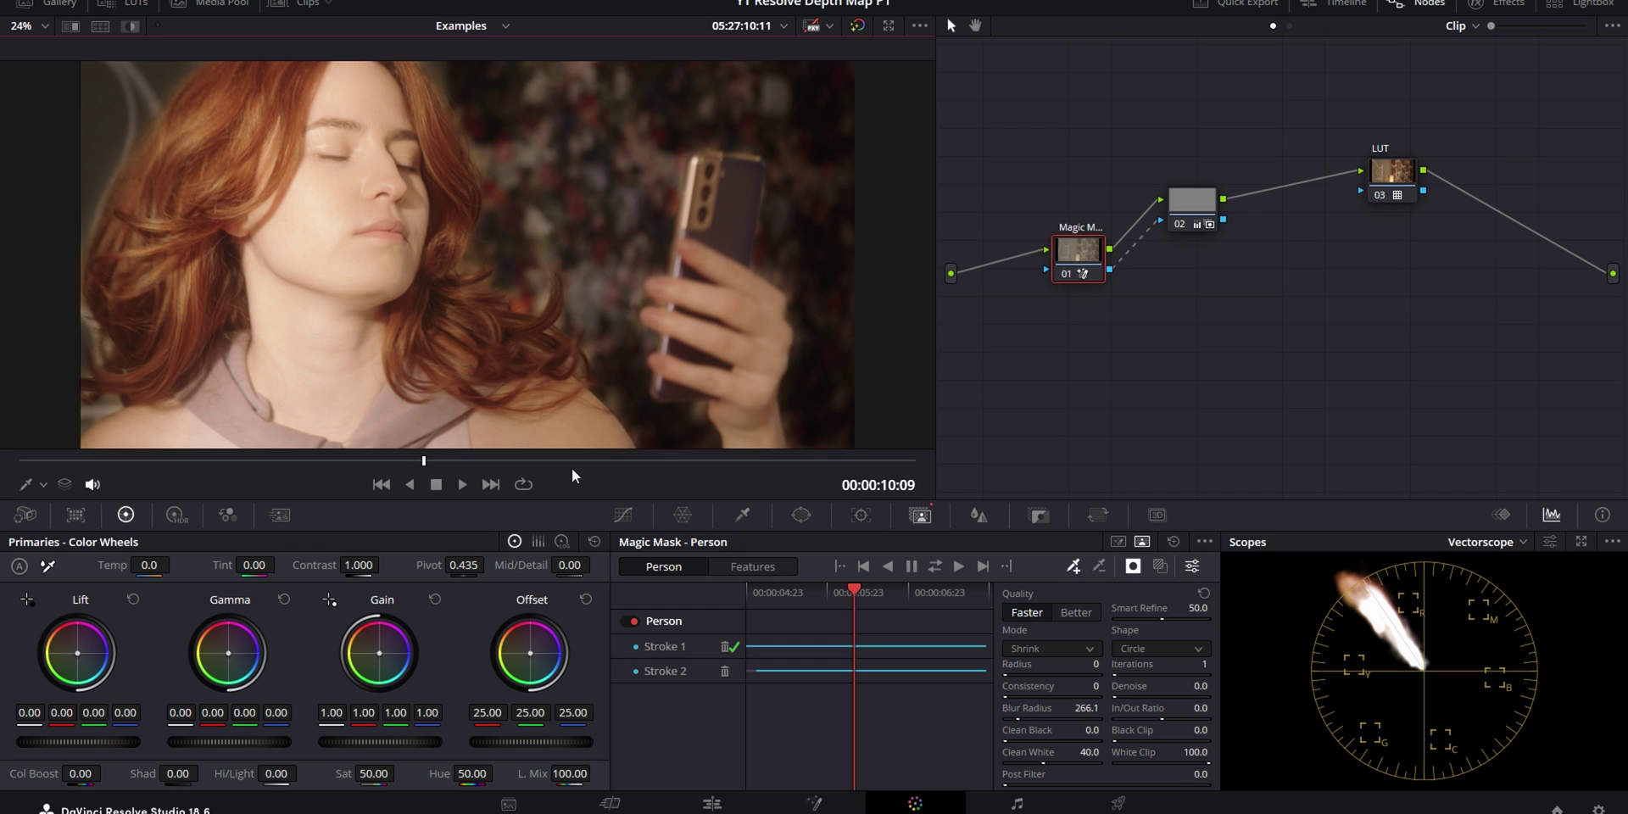
{"action": "left_click", "coordinate": [790, 461]}
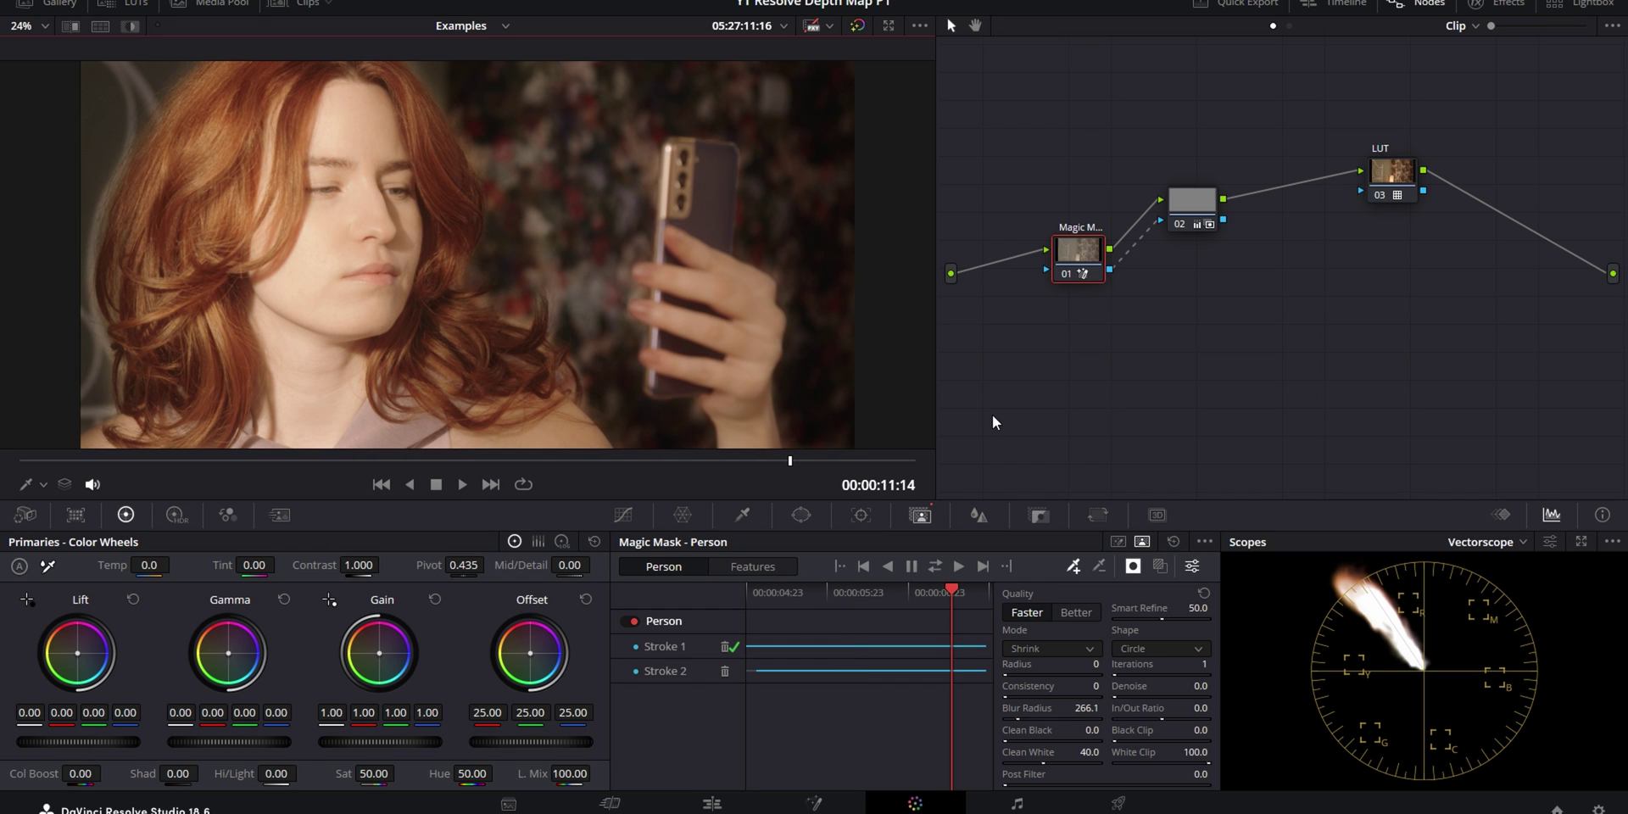